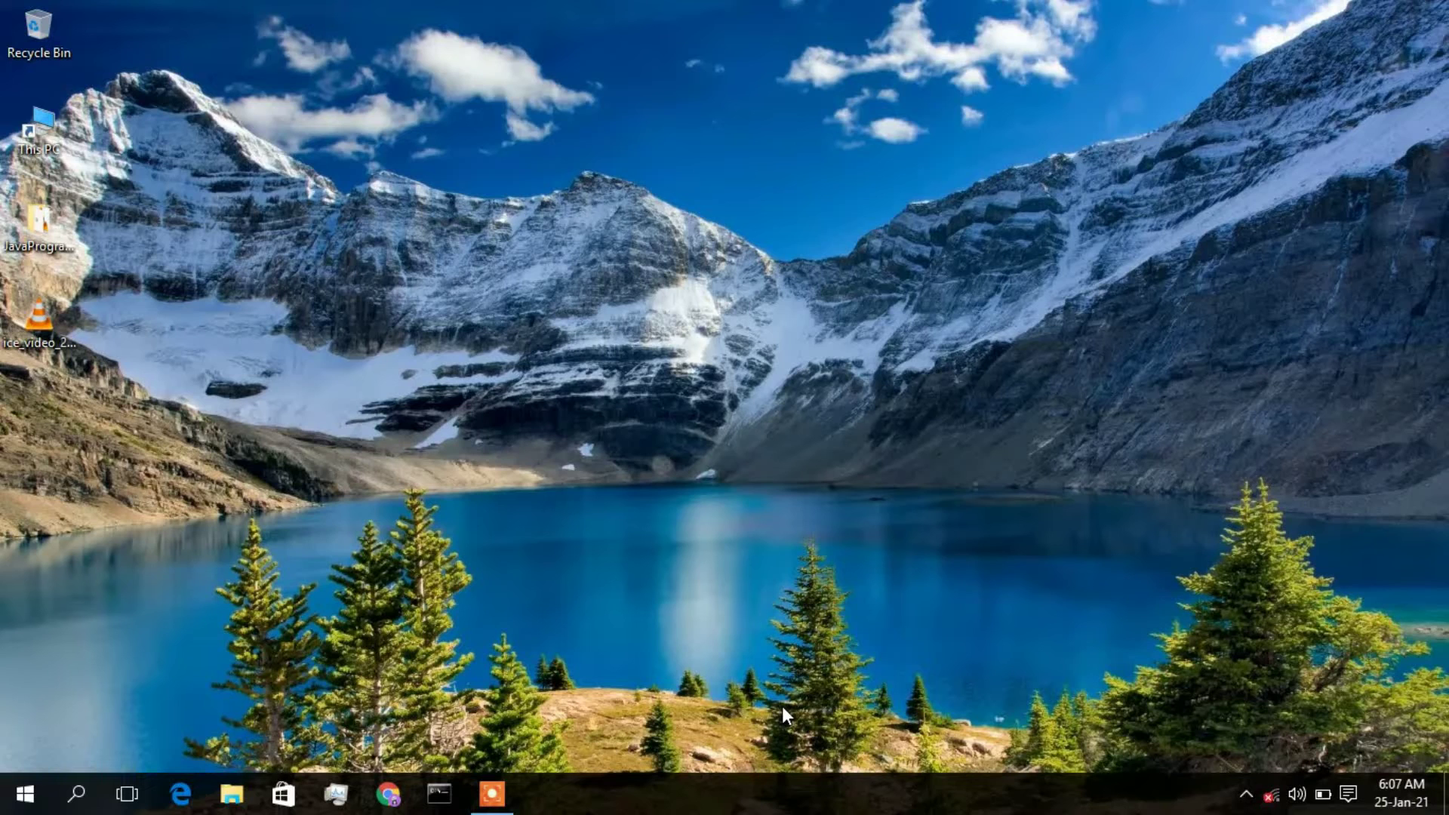
# - Open Google Chrome and search Google for "code blocks download"
pyautogui.click(394, 794)
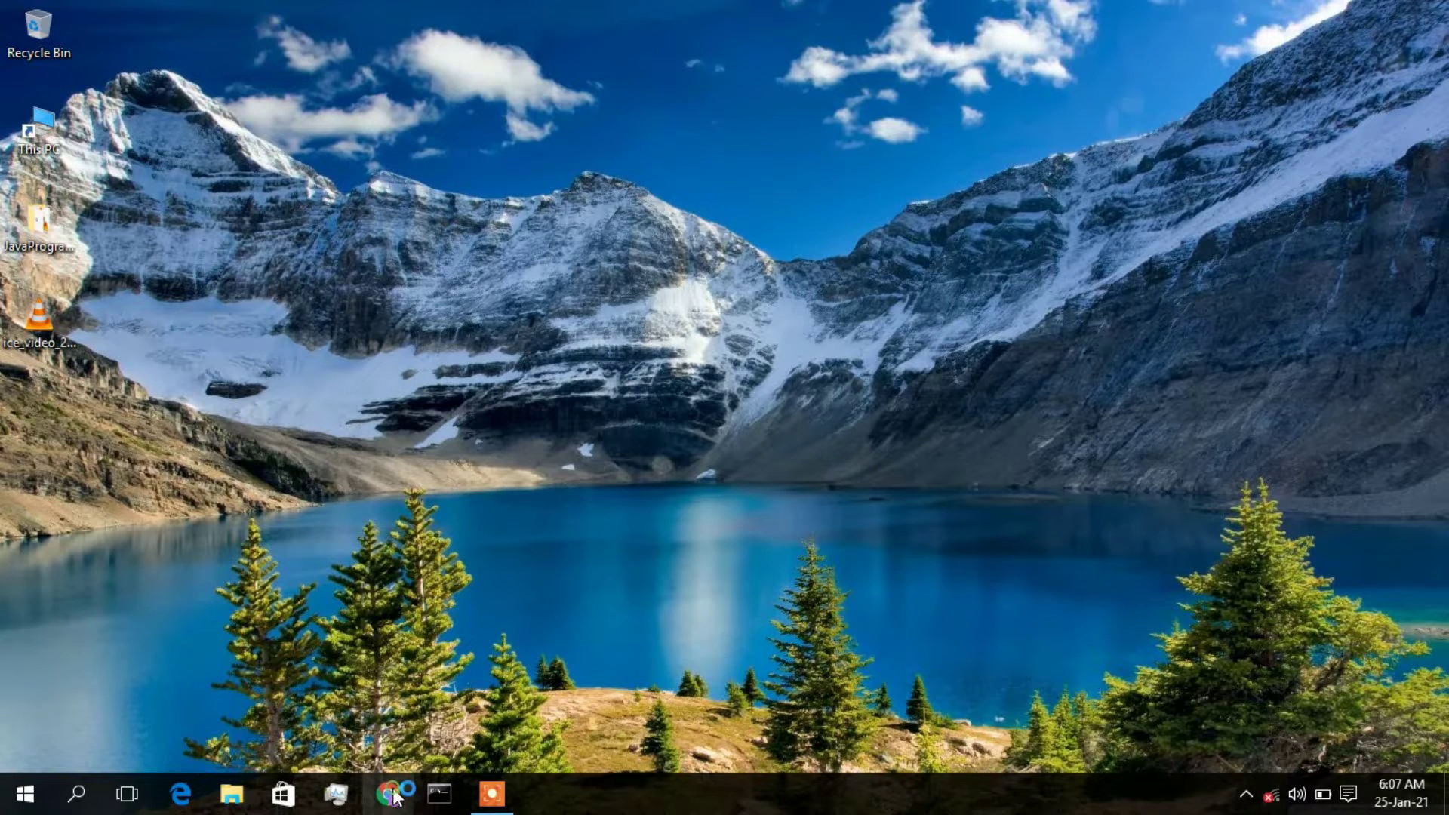
pyautogui.write('co')
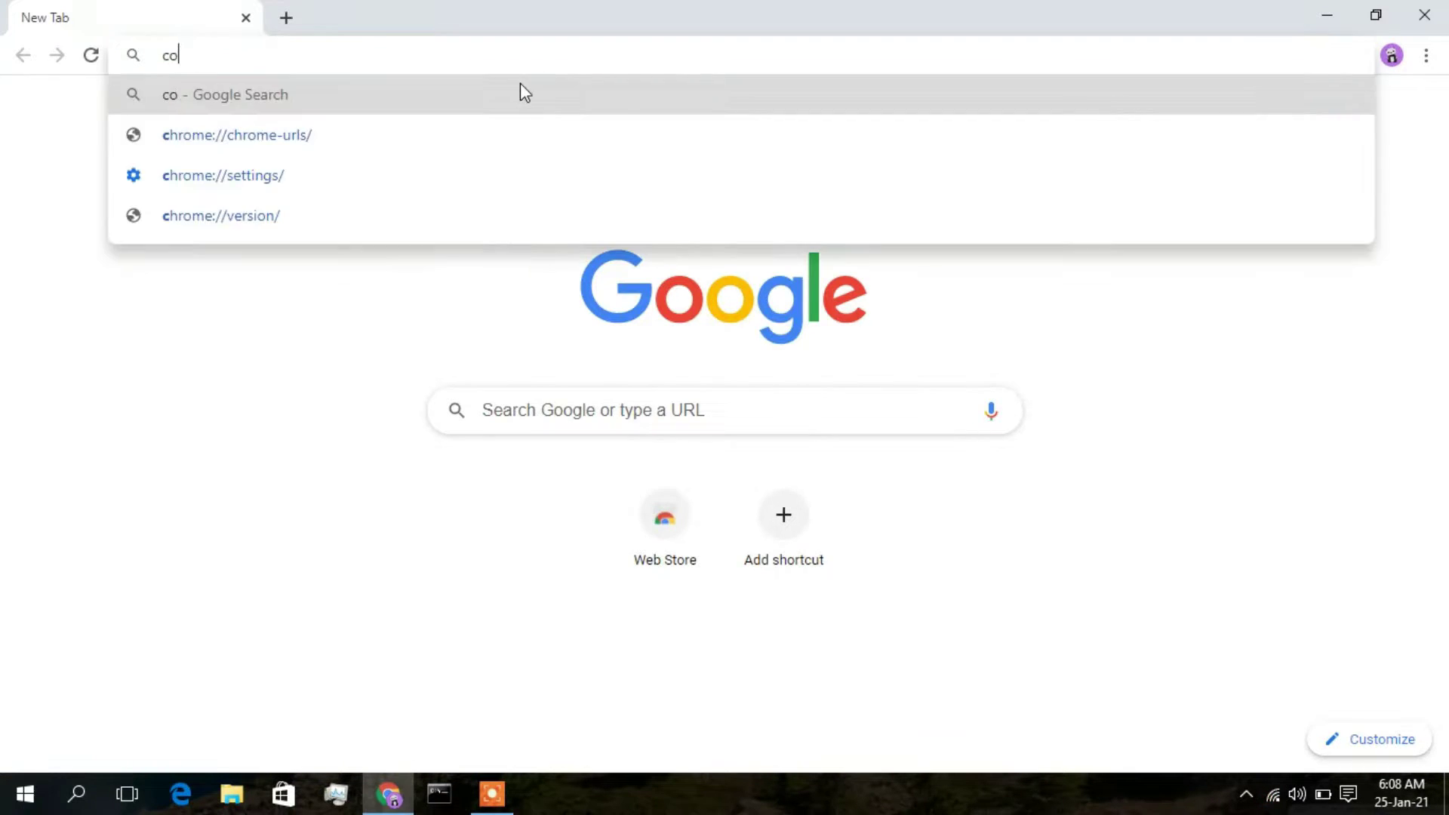
pyautogui.write('de block')
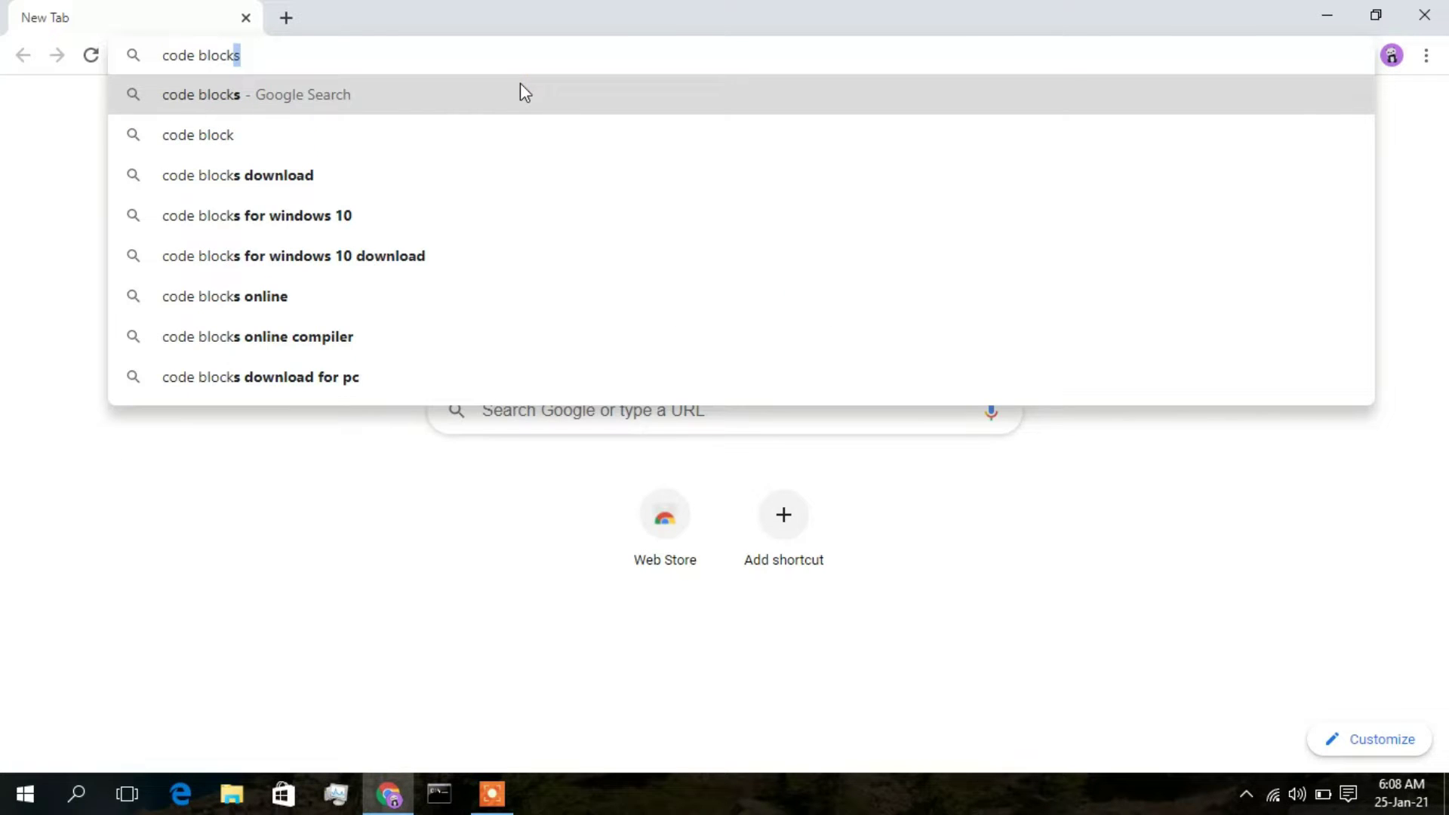
pyautogui.press('Down')
pyautogui.press('Down')
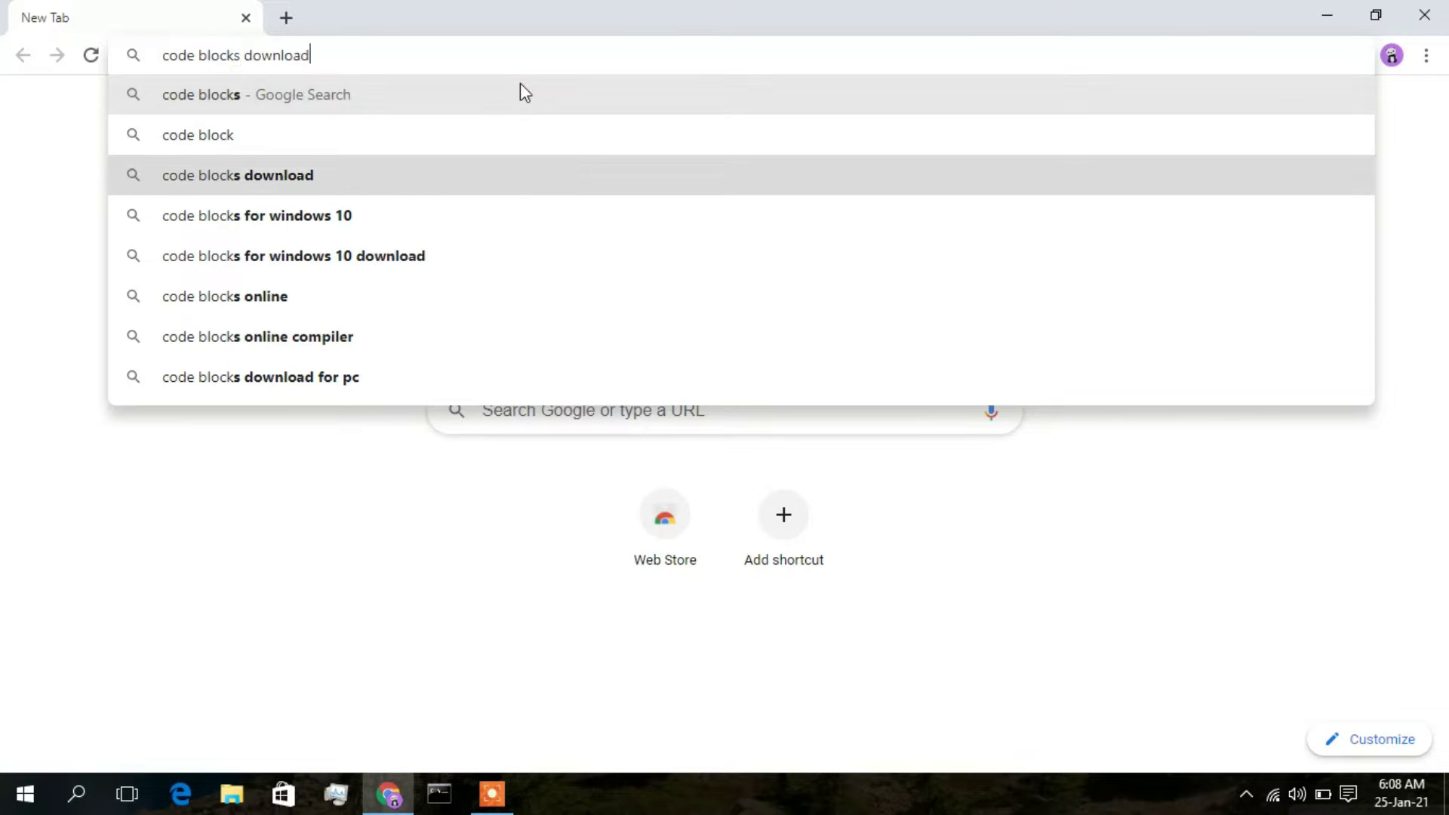
pyautogui.press('Return')
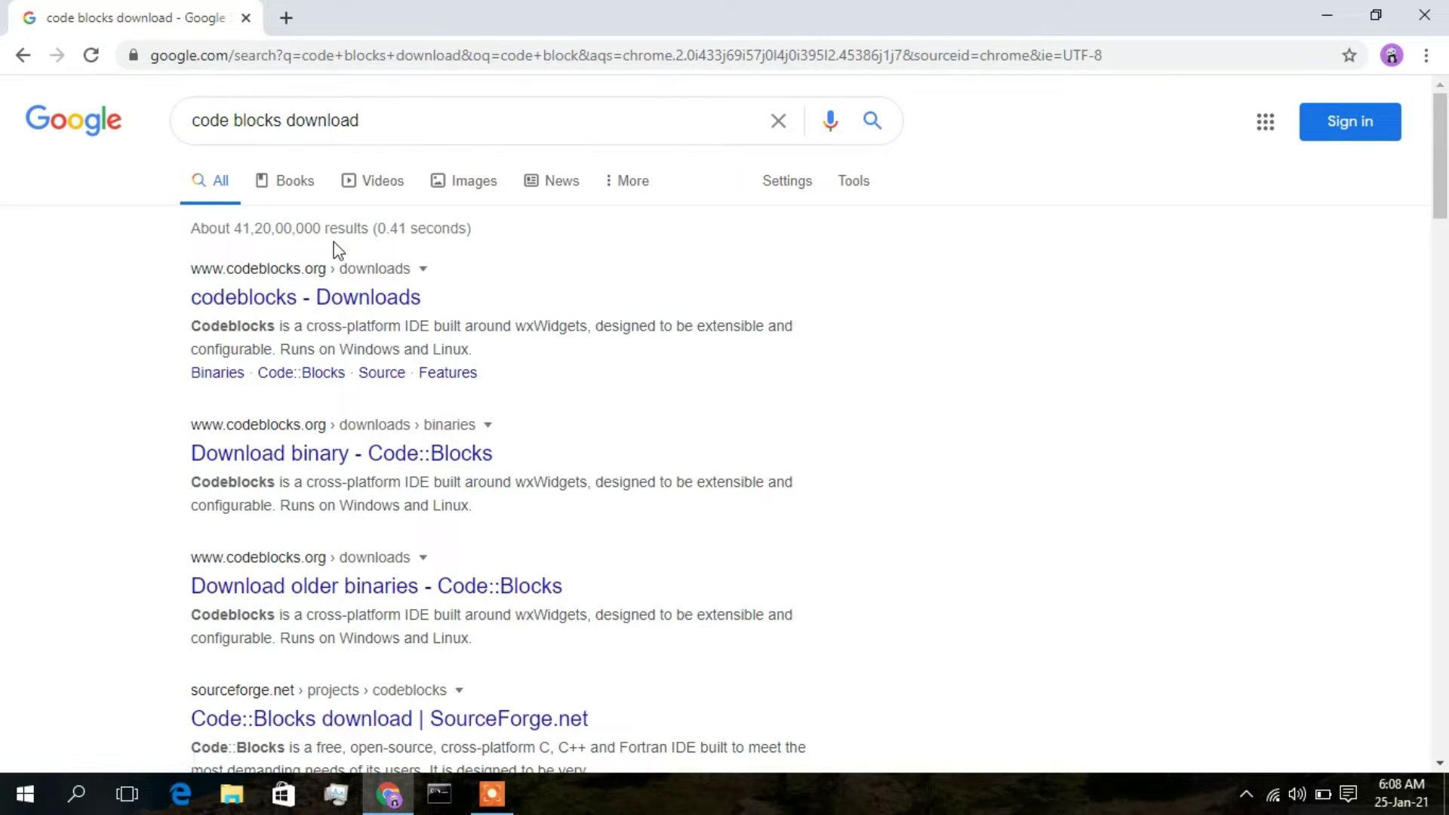
# - Go to the codeblocks.org Downloads page from the search results and open its binary release page
pyautogui.click(297, 299)
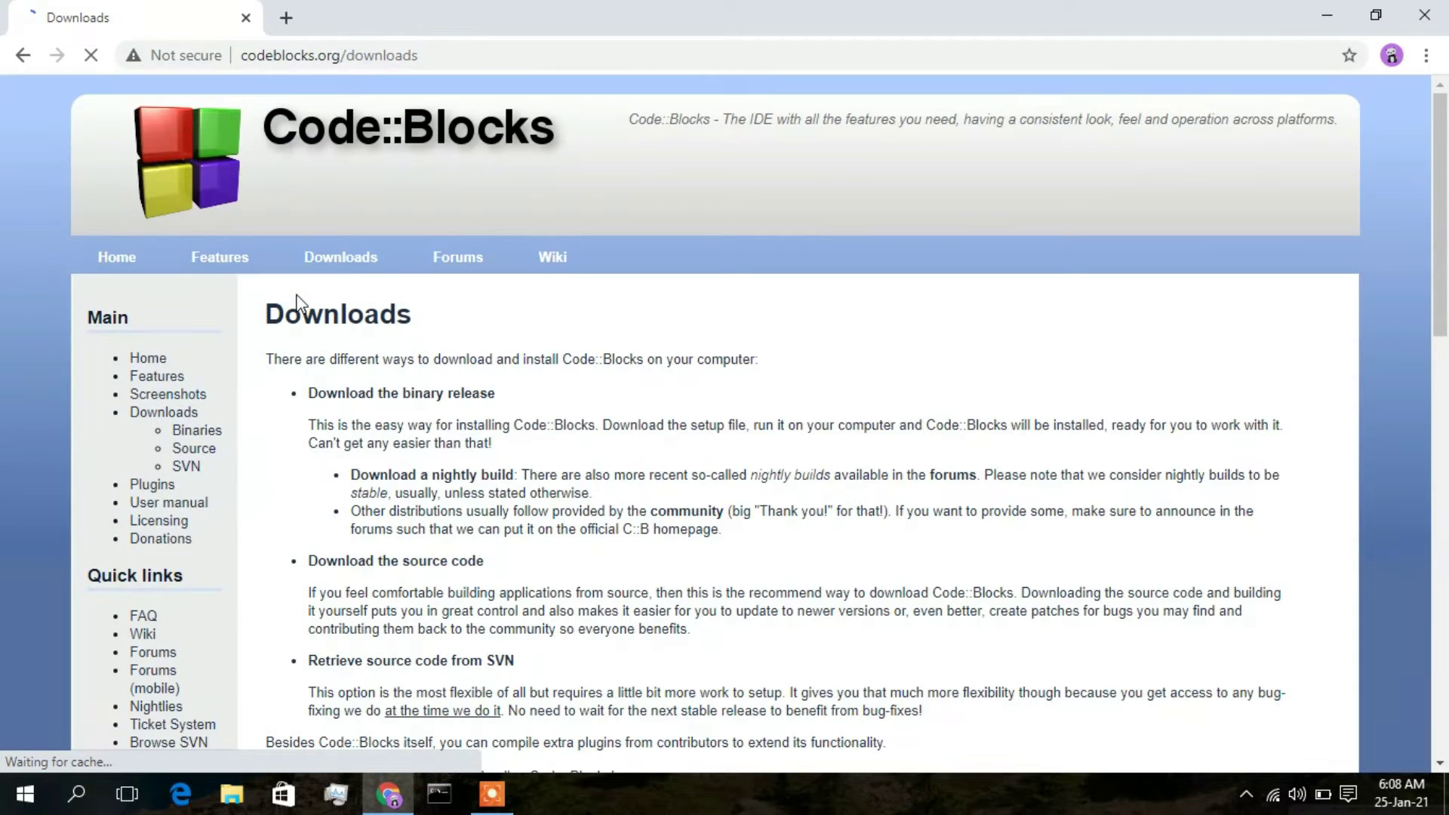
pyautogui.click(342, 261)
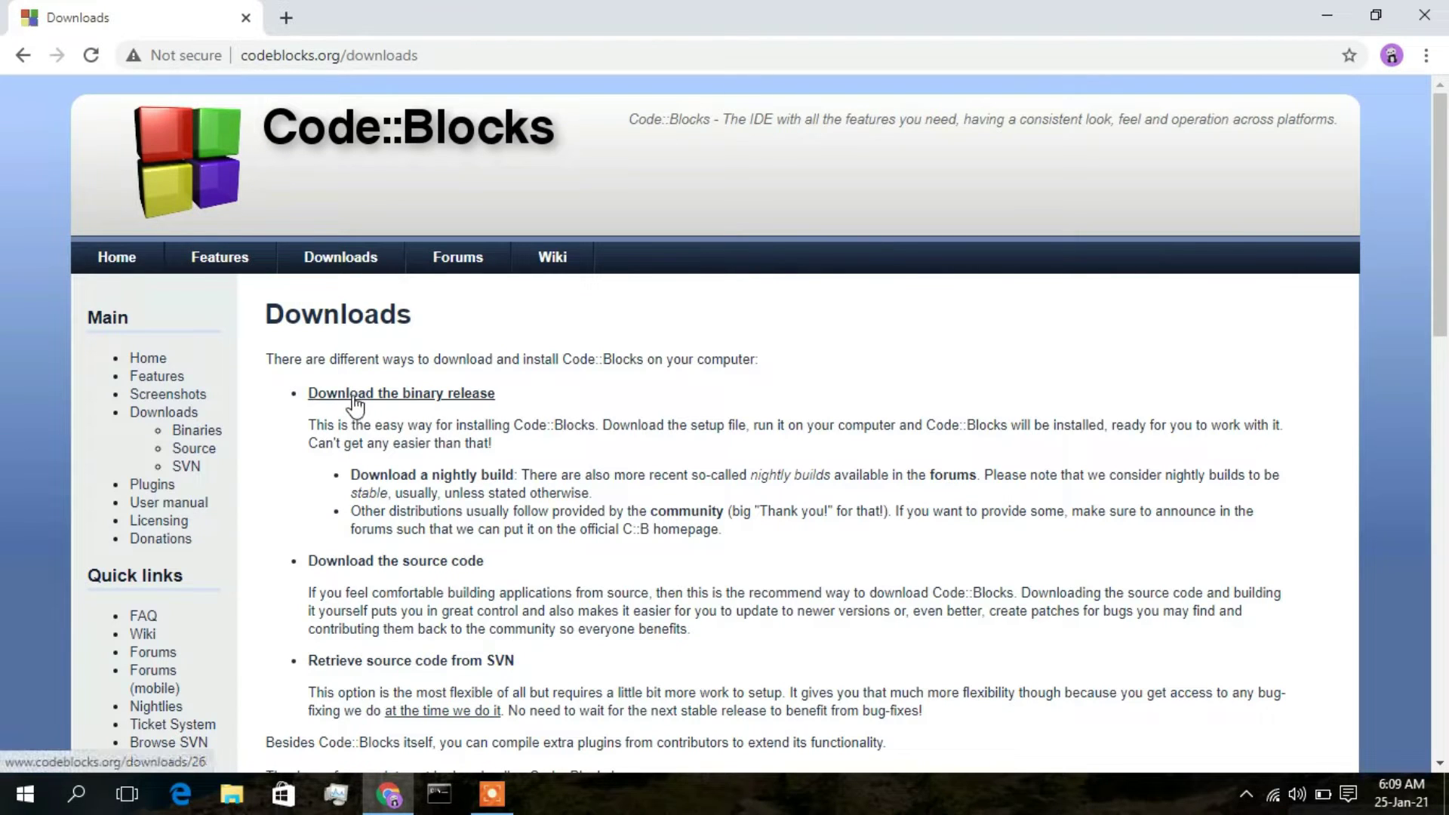
pyautogui.click(401, 410)
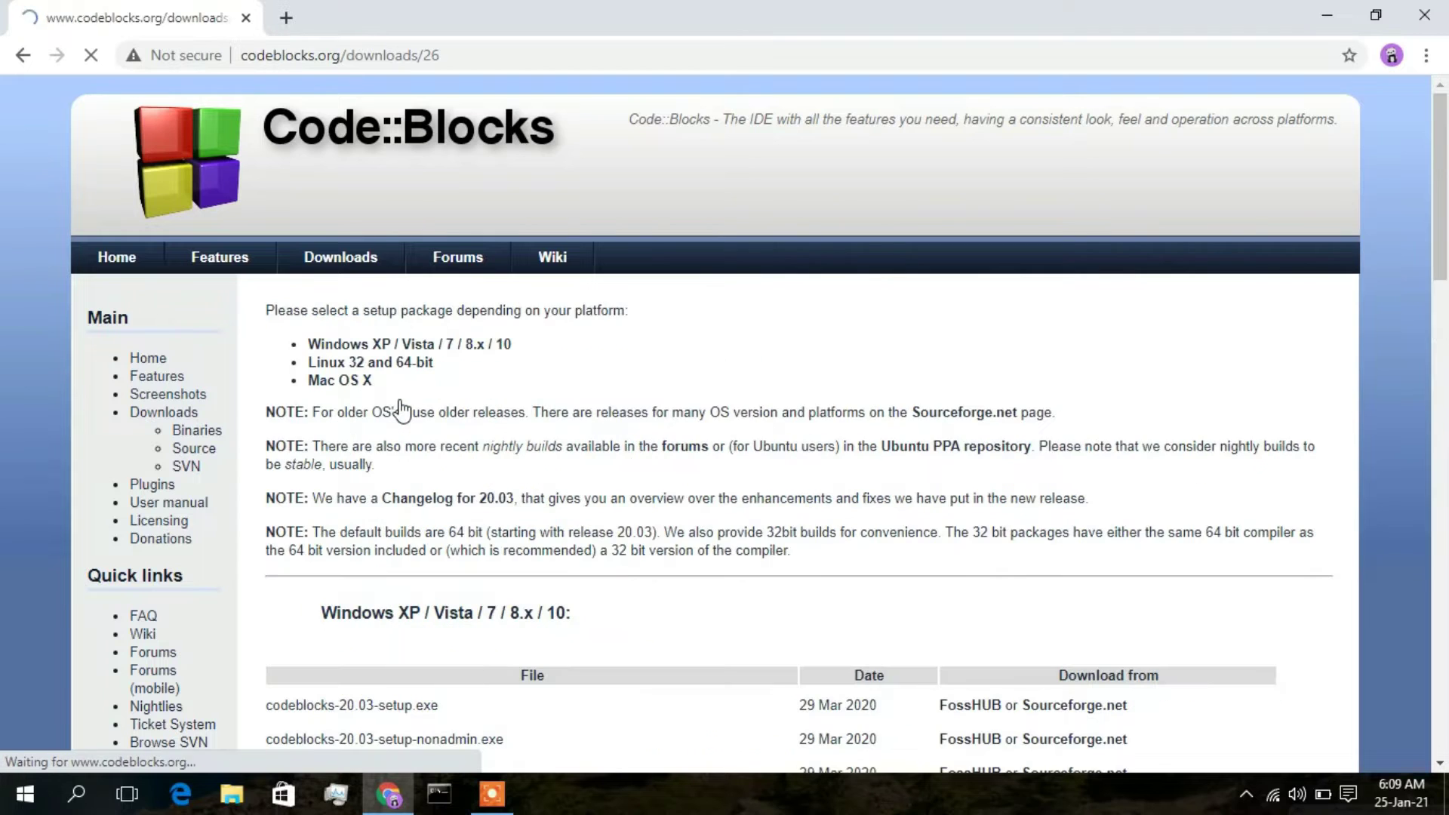
# - Download codeblocks-20.03mingw-setup.exe for Windows from Sourceforge.net
pyautogui.moveTo(1446, 235); pyautogui.dragTo(1447, 351)
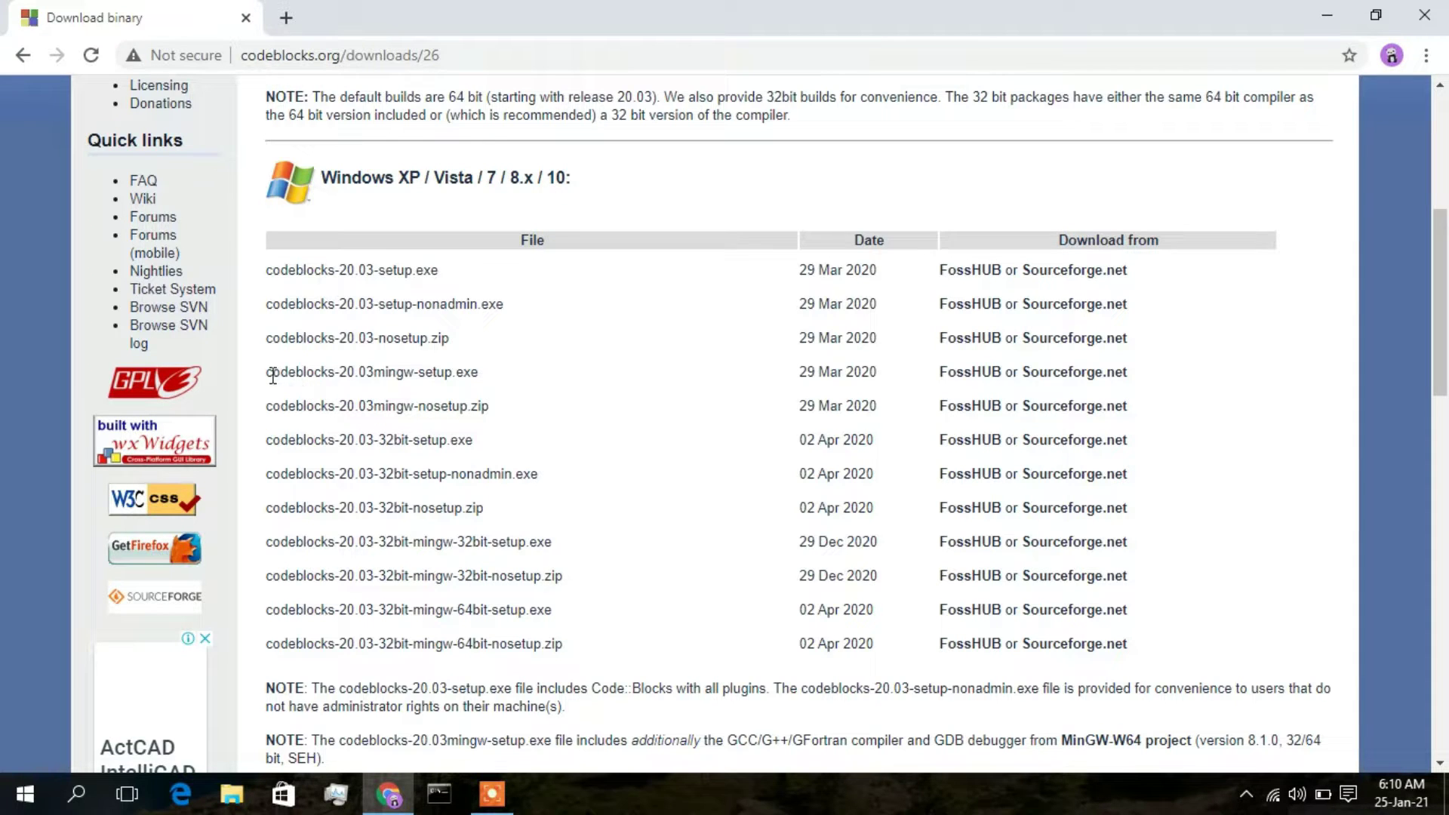
pyautogui.moveTo(272, 373); pyautogui.dragTo(479, 378)
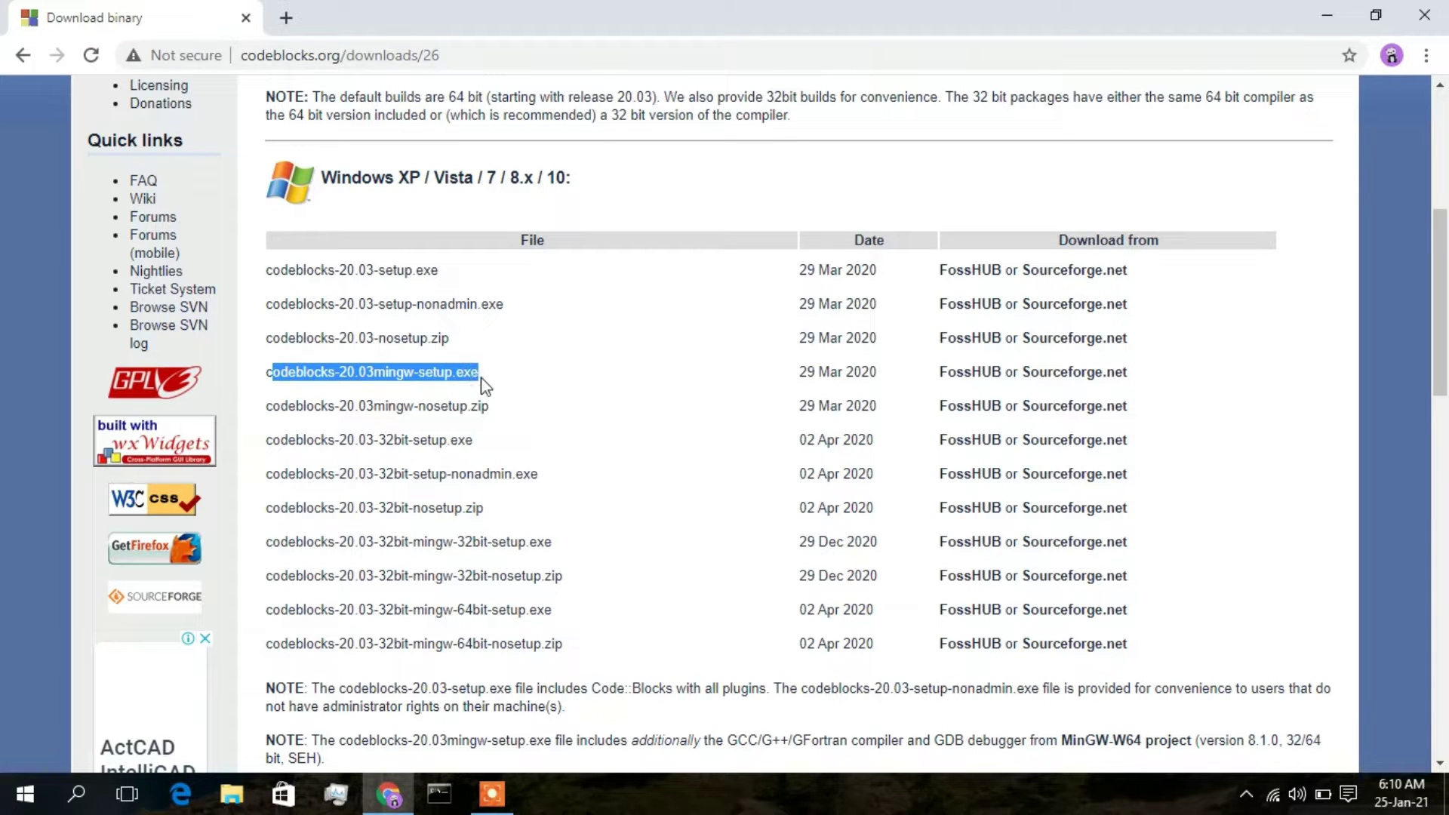
pyautogui.click(891, 373)
pyautogui.moveTo(877, 373); pyautogui.dragTo(801, 372)
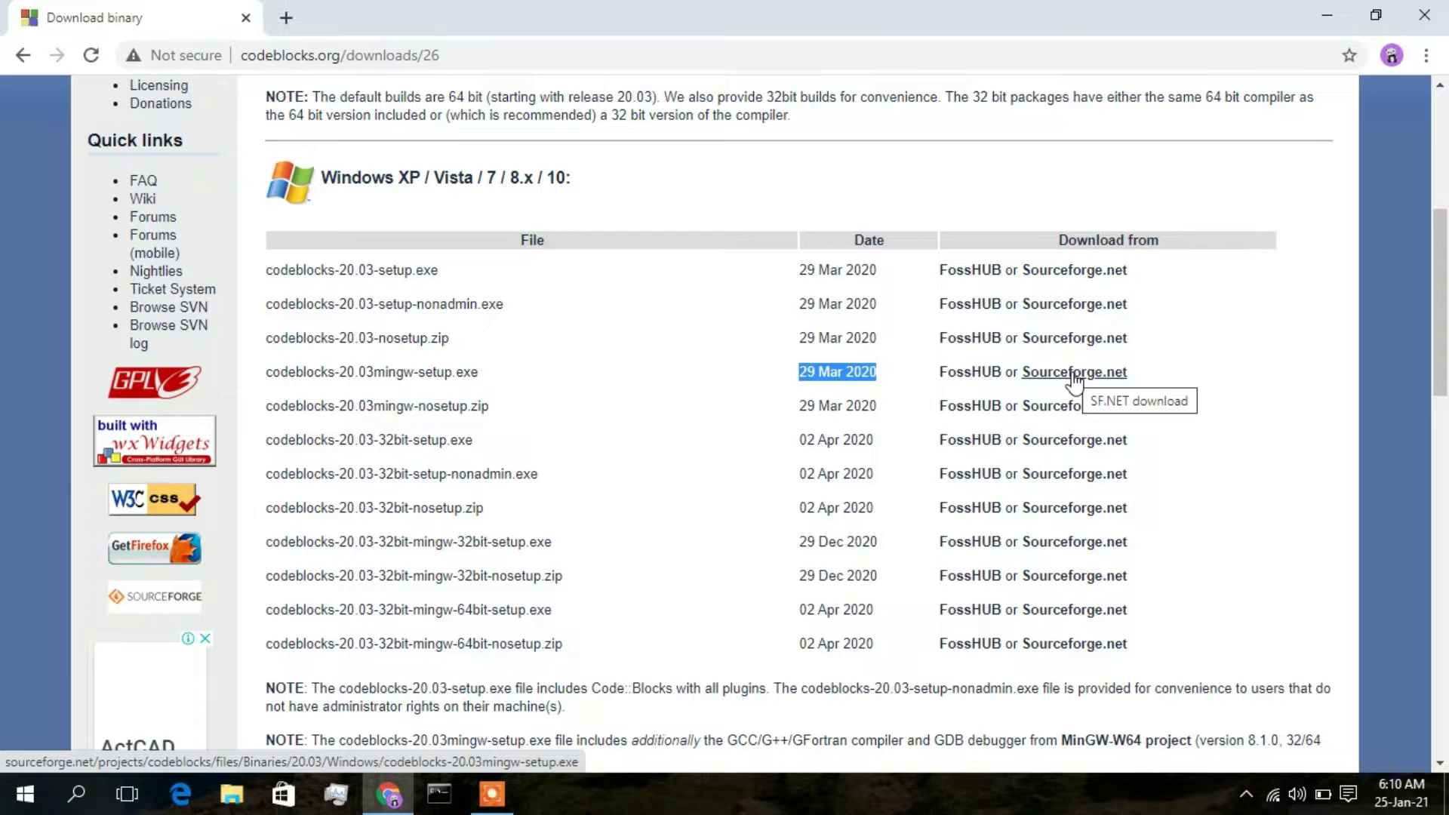
pyautogui.moveTo(1447, 246); pyautogui.dragTo(1447, 437)
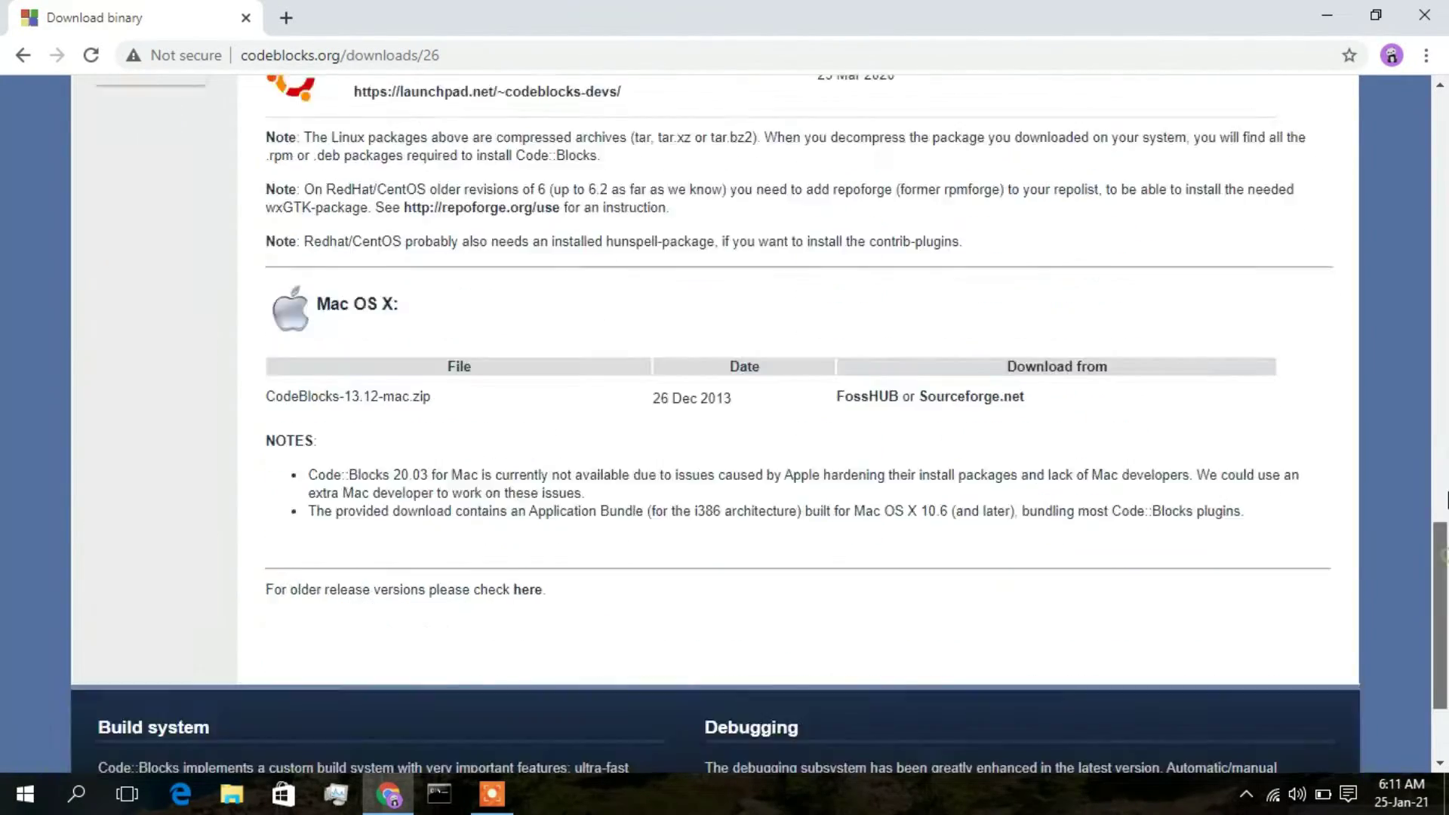
pyautogui.moveTo(1447, 498); pyautogui.dragTo(1447, 239)
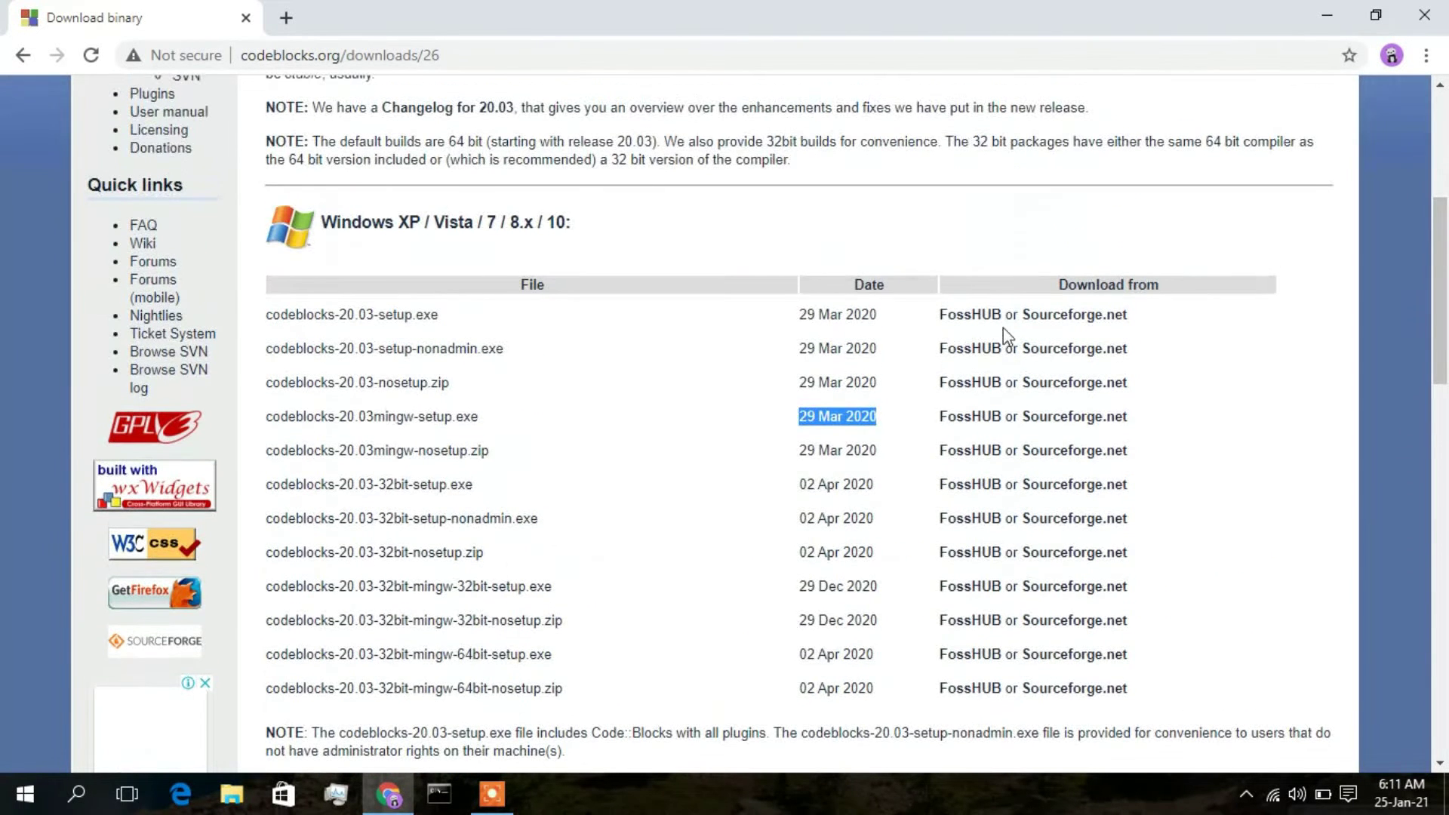
pyautogui.click(1087, 424)
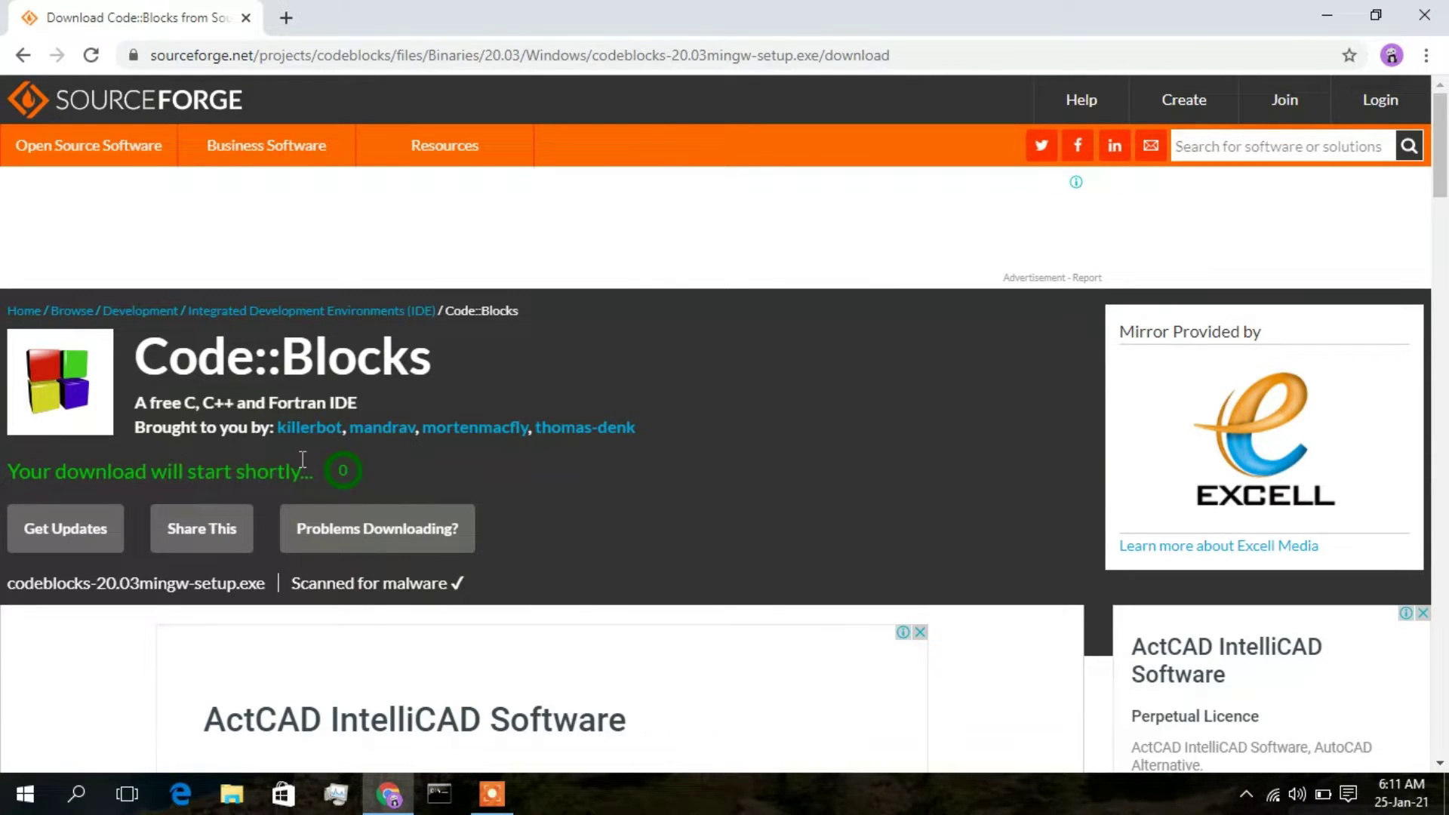
# - Show all browser downloads and pause the codeblocks-20.03mingw-setup download
pyautogui.moveTo(359, 471); pyautogui.dragTo(604, 517)
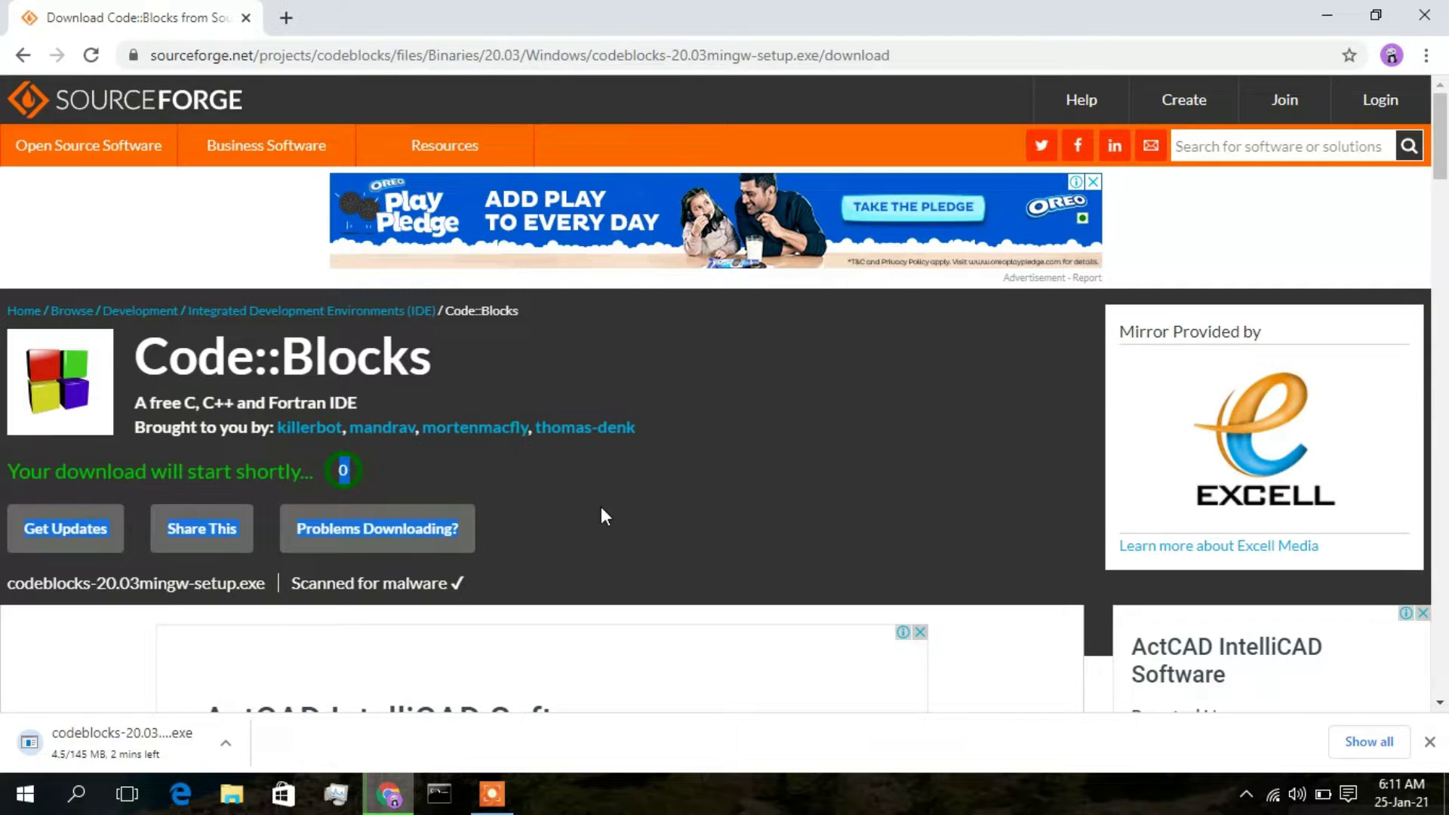
pyautogui.click(1365, 741)
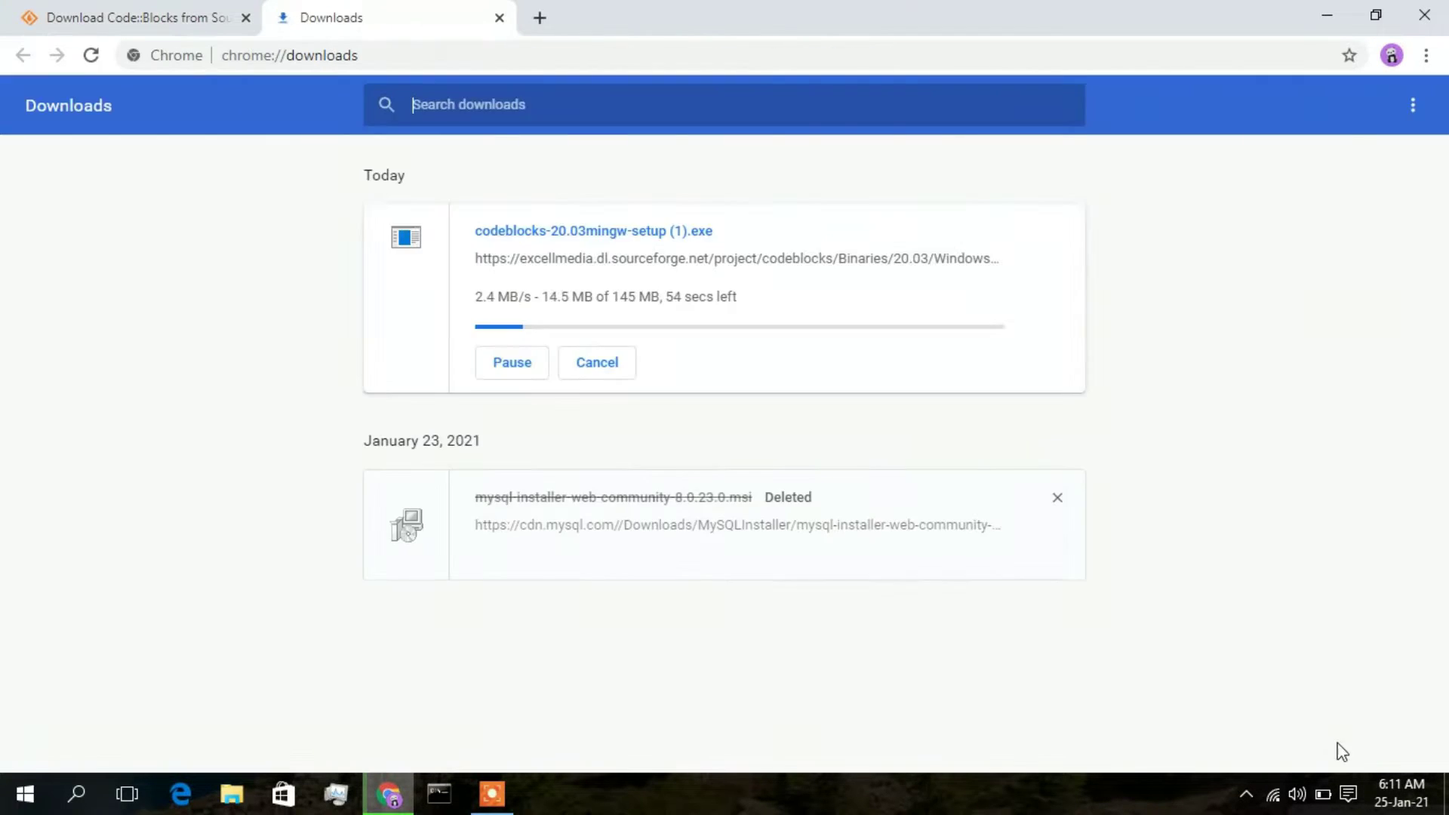
pyautogui.click(512, 363)
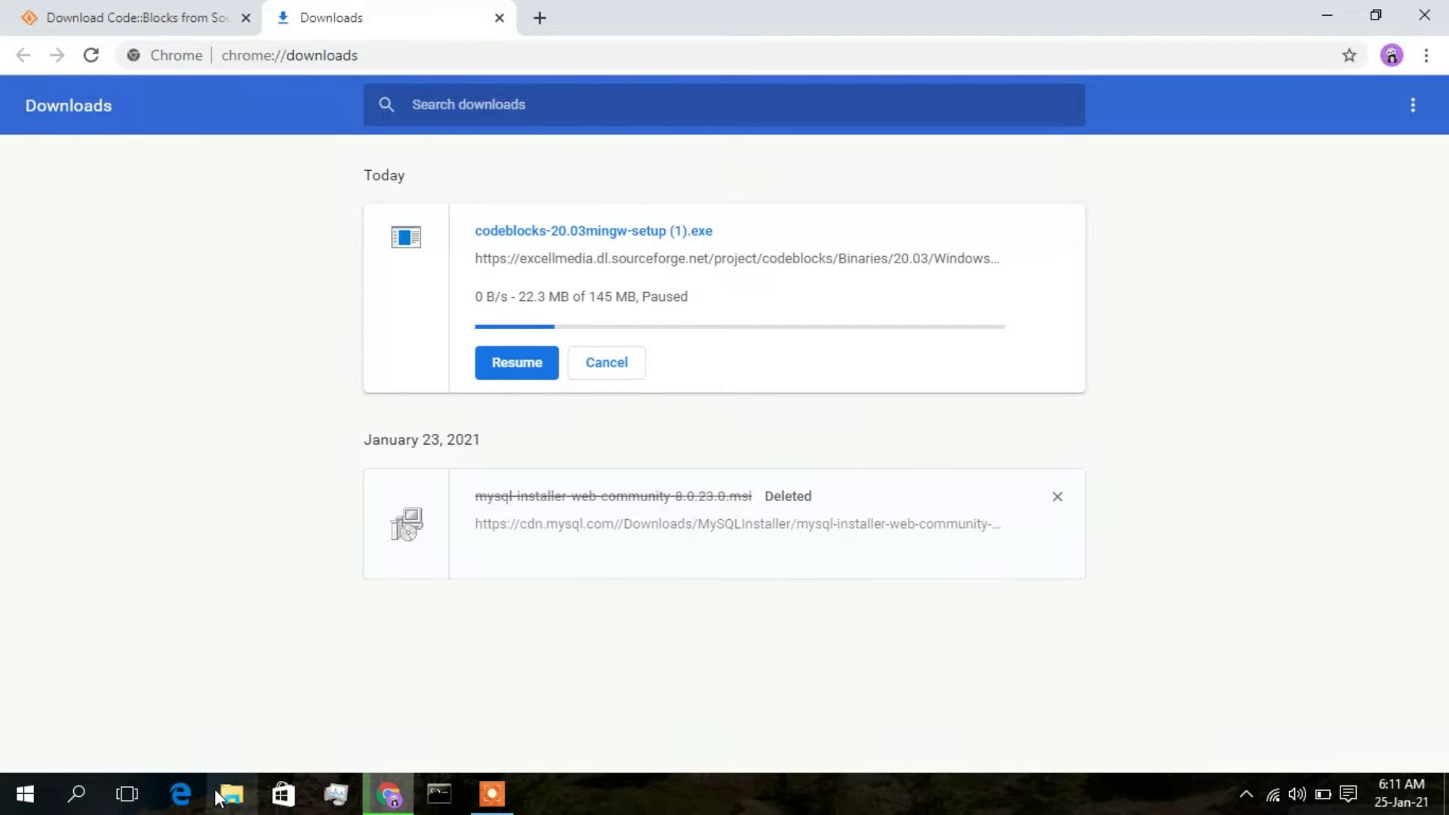
# - Run the existing codeblocks-20.03mingw-setup file from the Downloads folder in File Explorer, and minimize the open Explorer and browser windows
pyautogui.click(222, 795)
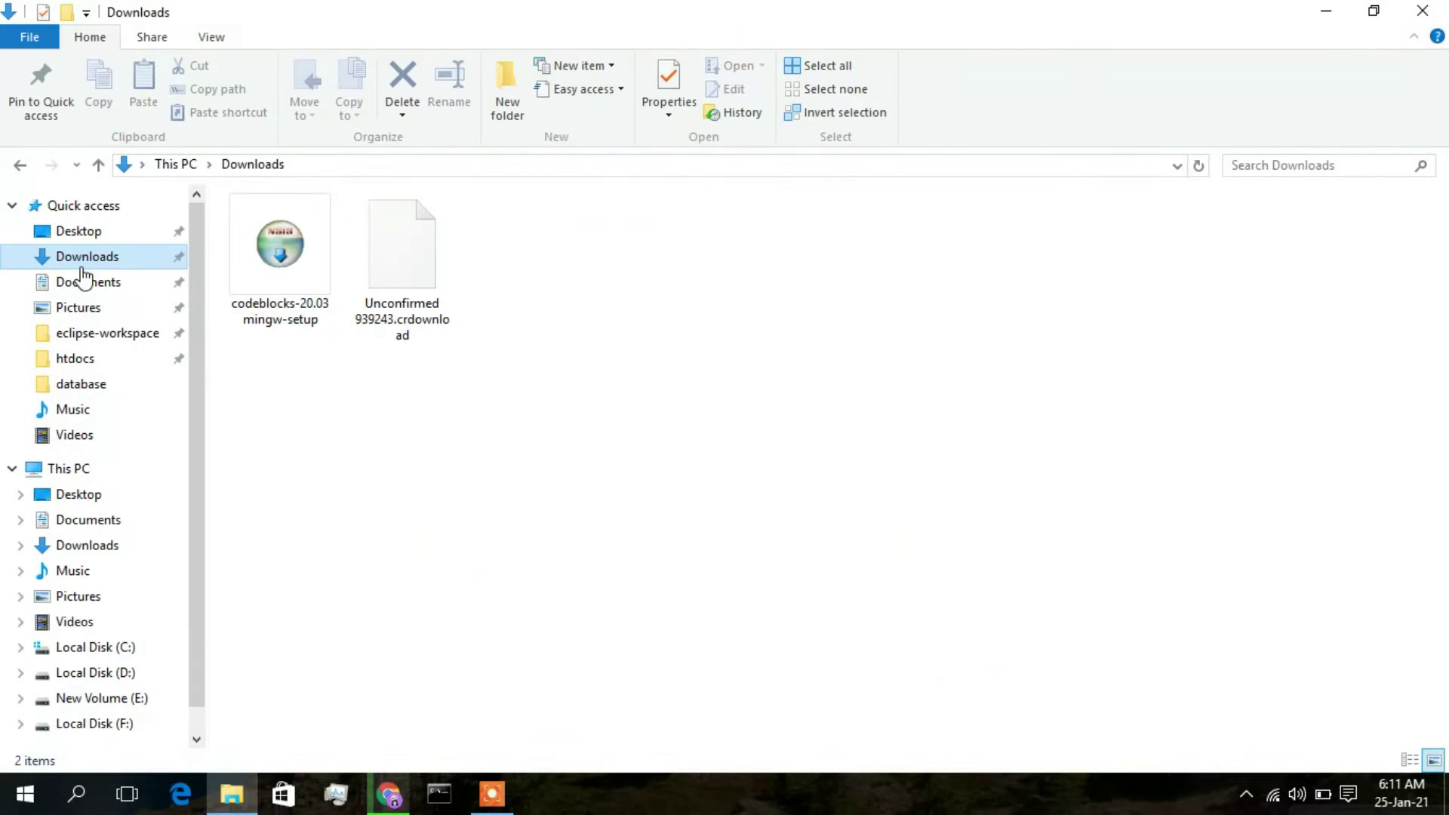
pyautogui.click(293, 248)
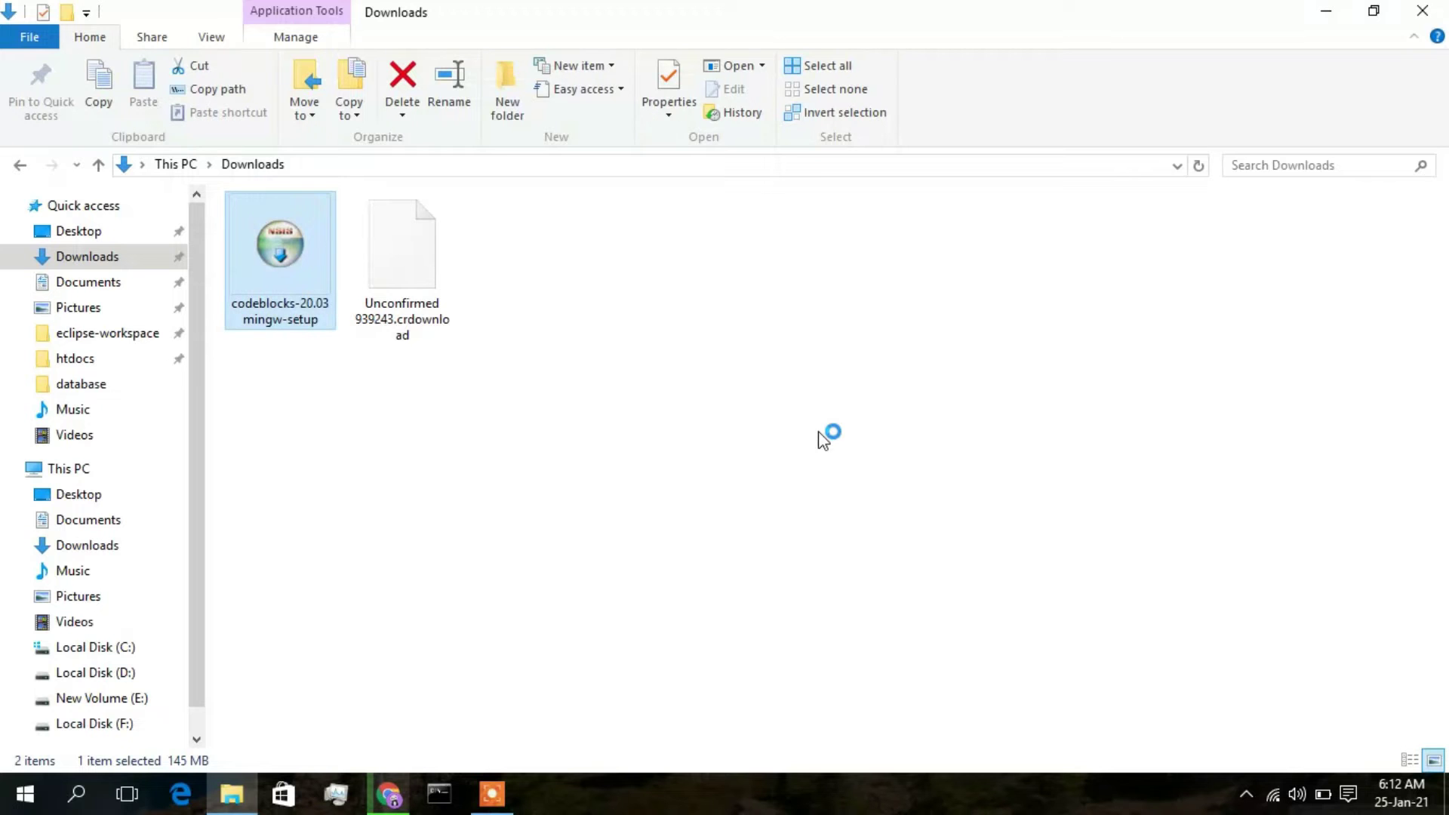
pyautogui.click(1334, 9)
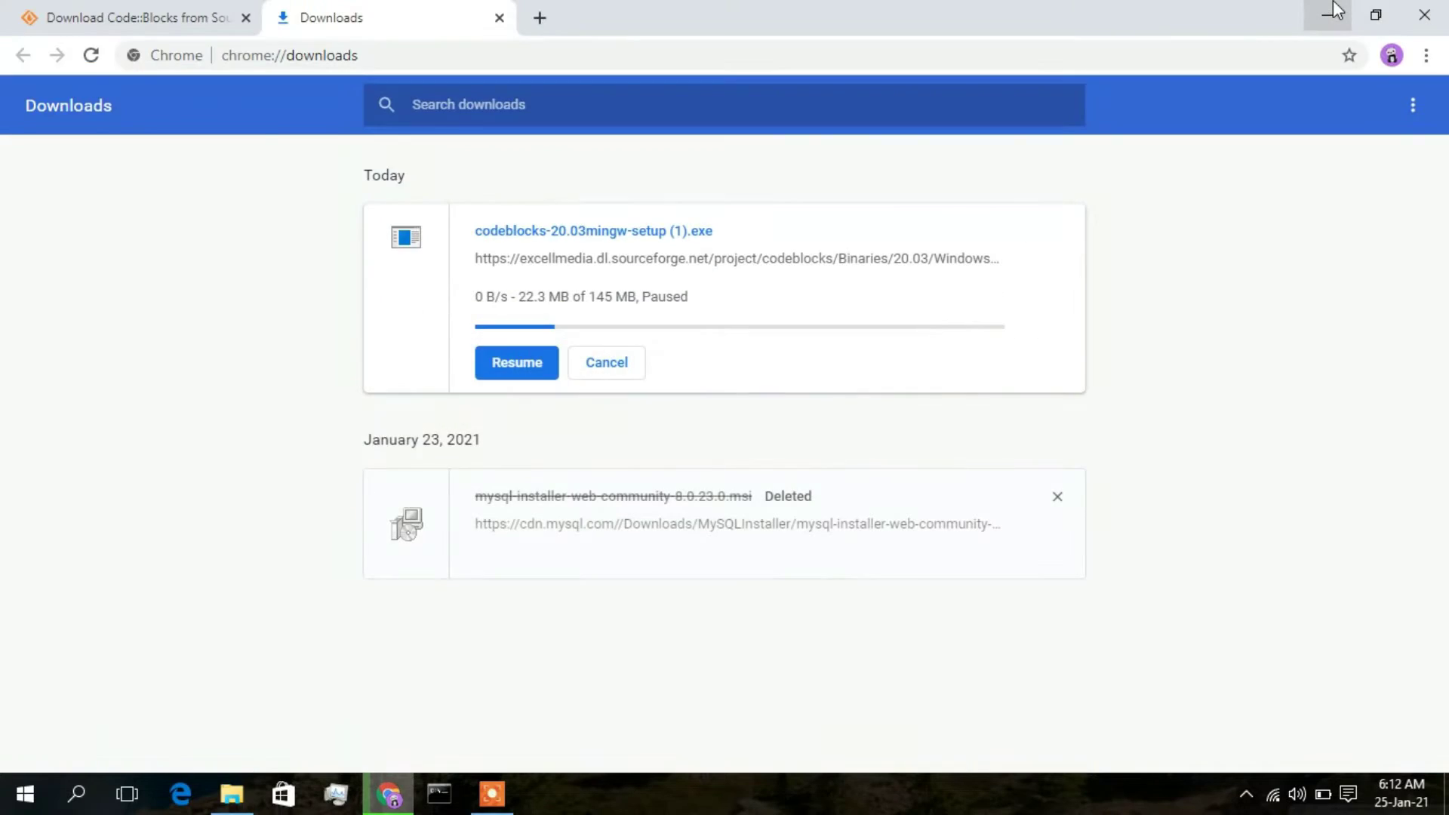
pyautogui.click(1333, 9)
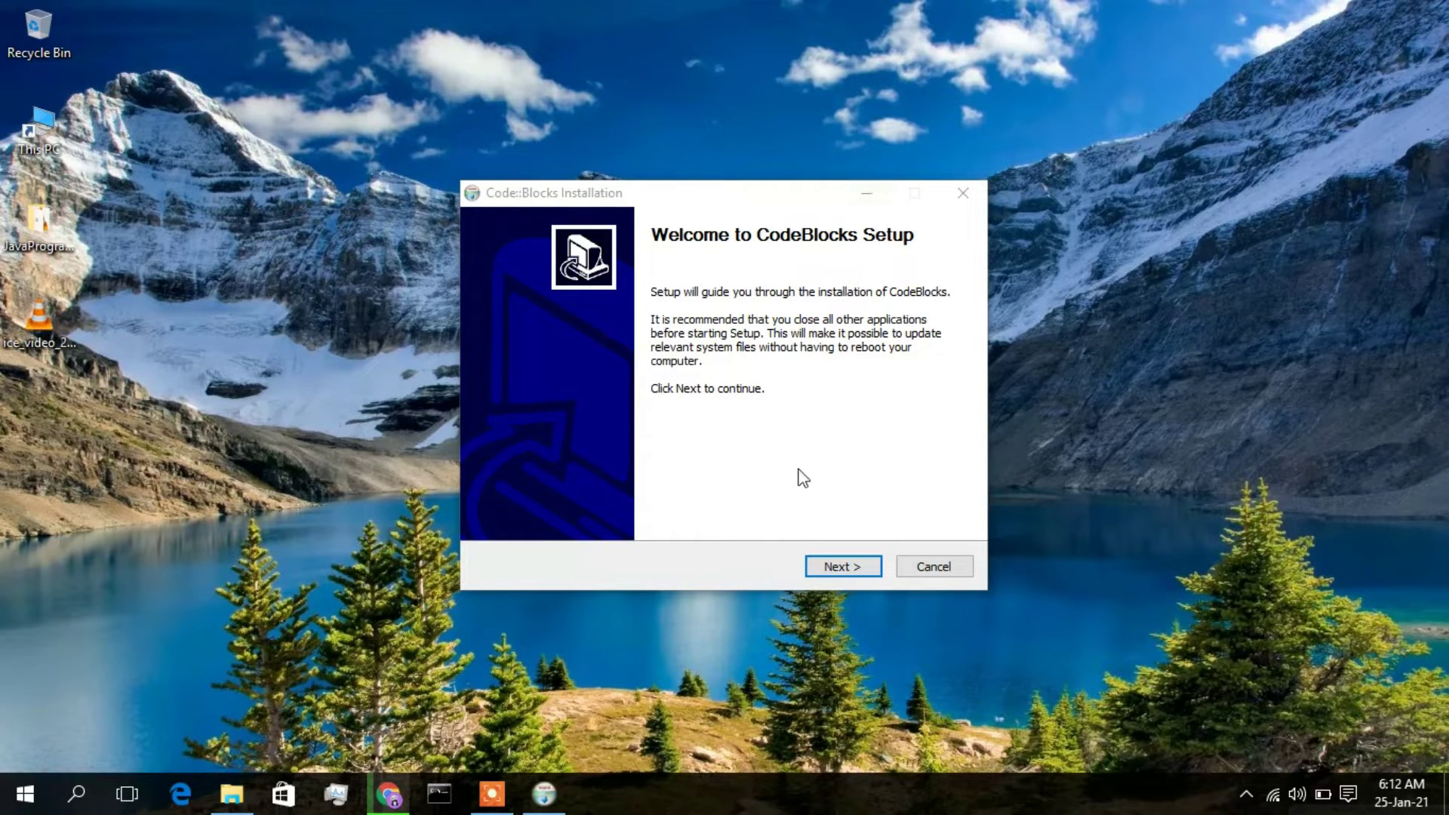
# - Proceed past the CodeBlocks Setup welcome page and accept the license agreement
pyautogui.click(837, 571)
pyautogui.click(837, 568)
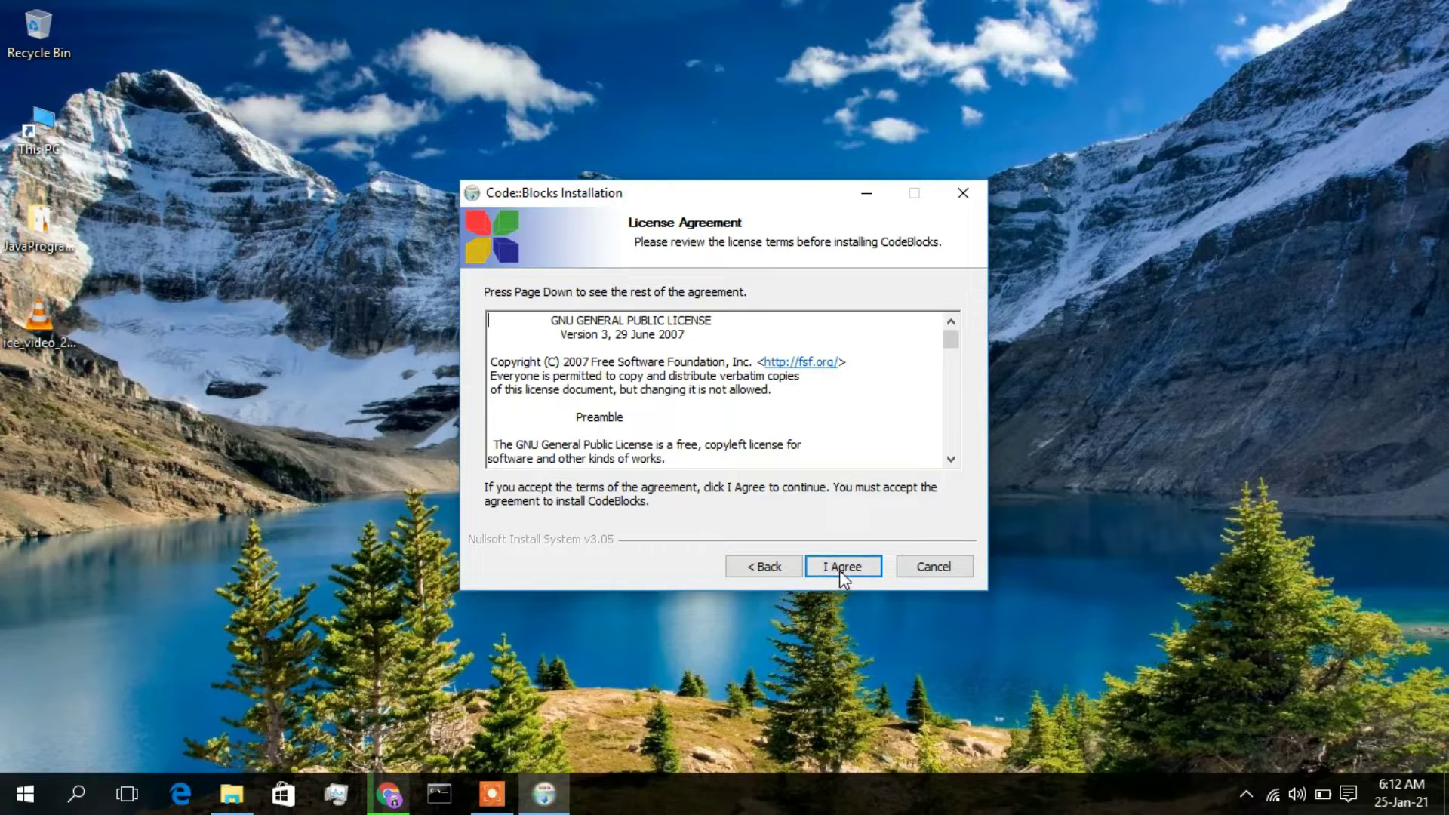
pyautogui.click(855, 575)
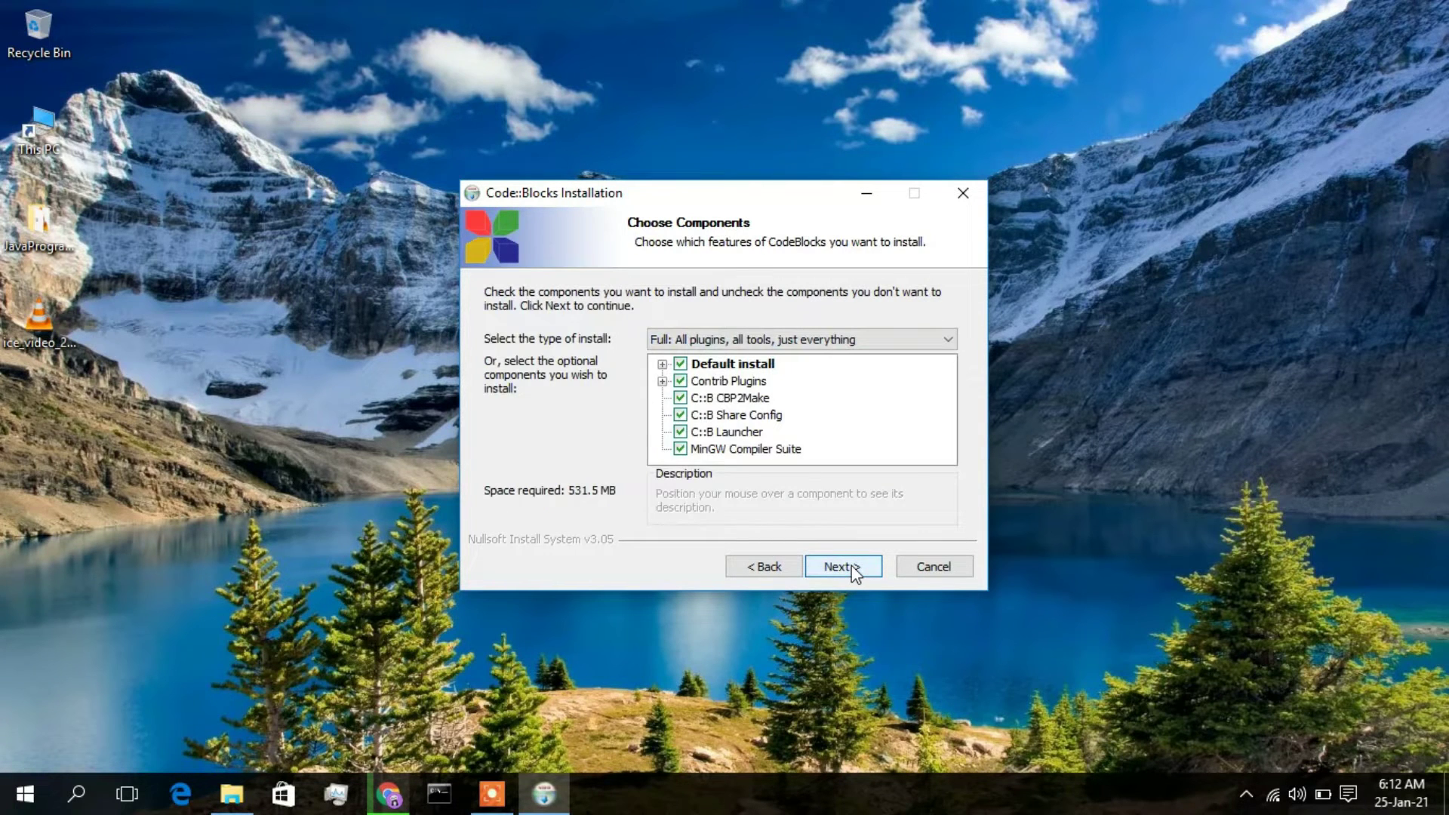
# - Keep the full component selection including MinGW Compiler Suite, and install CodeBlocks into C:\Program Files\CodeBlocks
pyautogui.moveTo(789, 387)
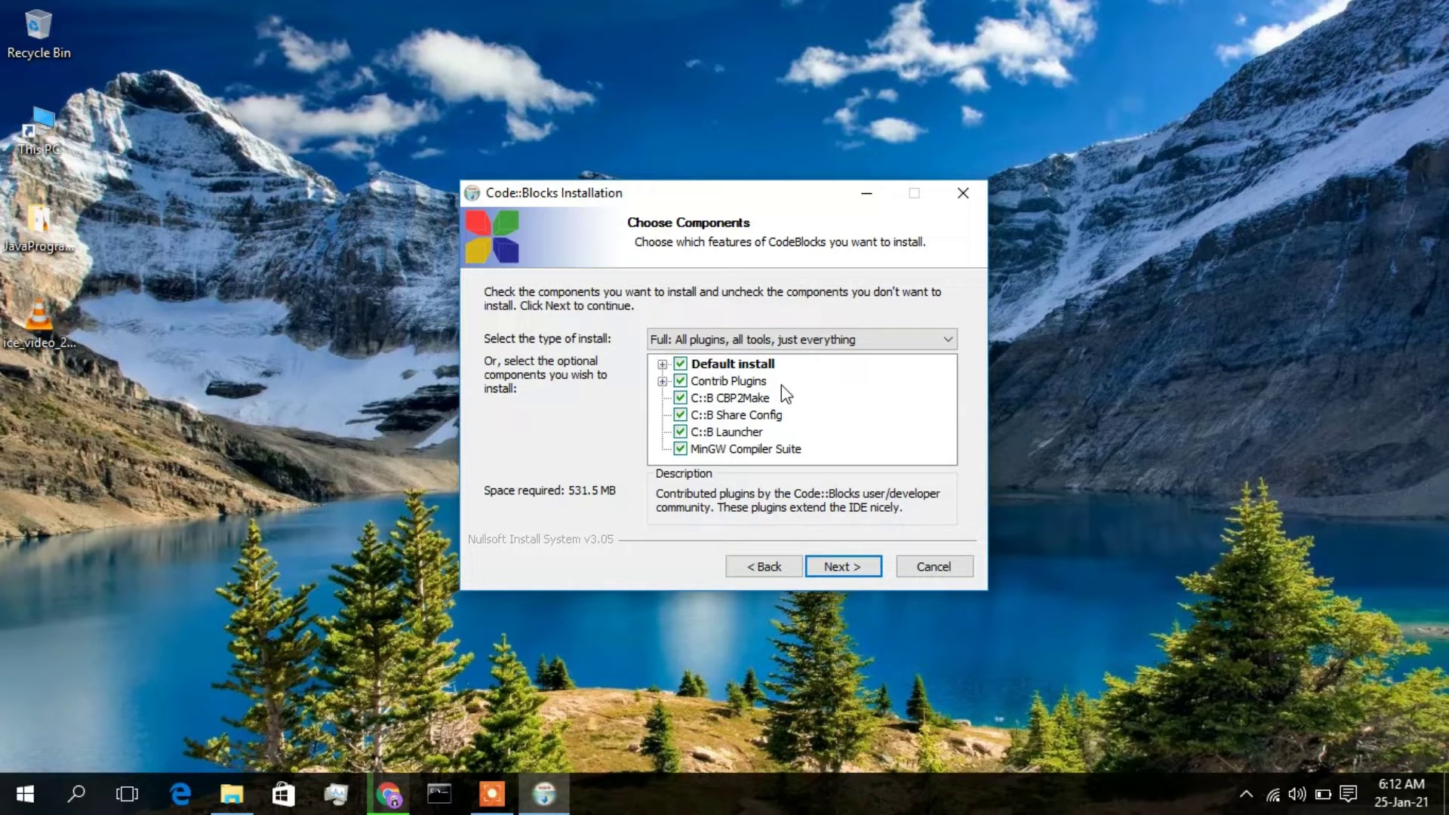
pyautogui.moveTo(790, 429)
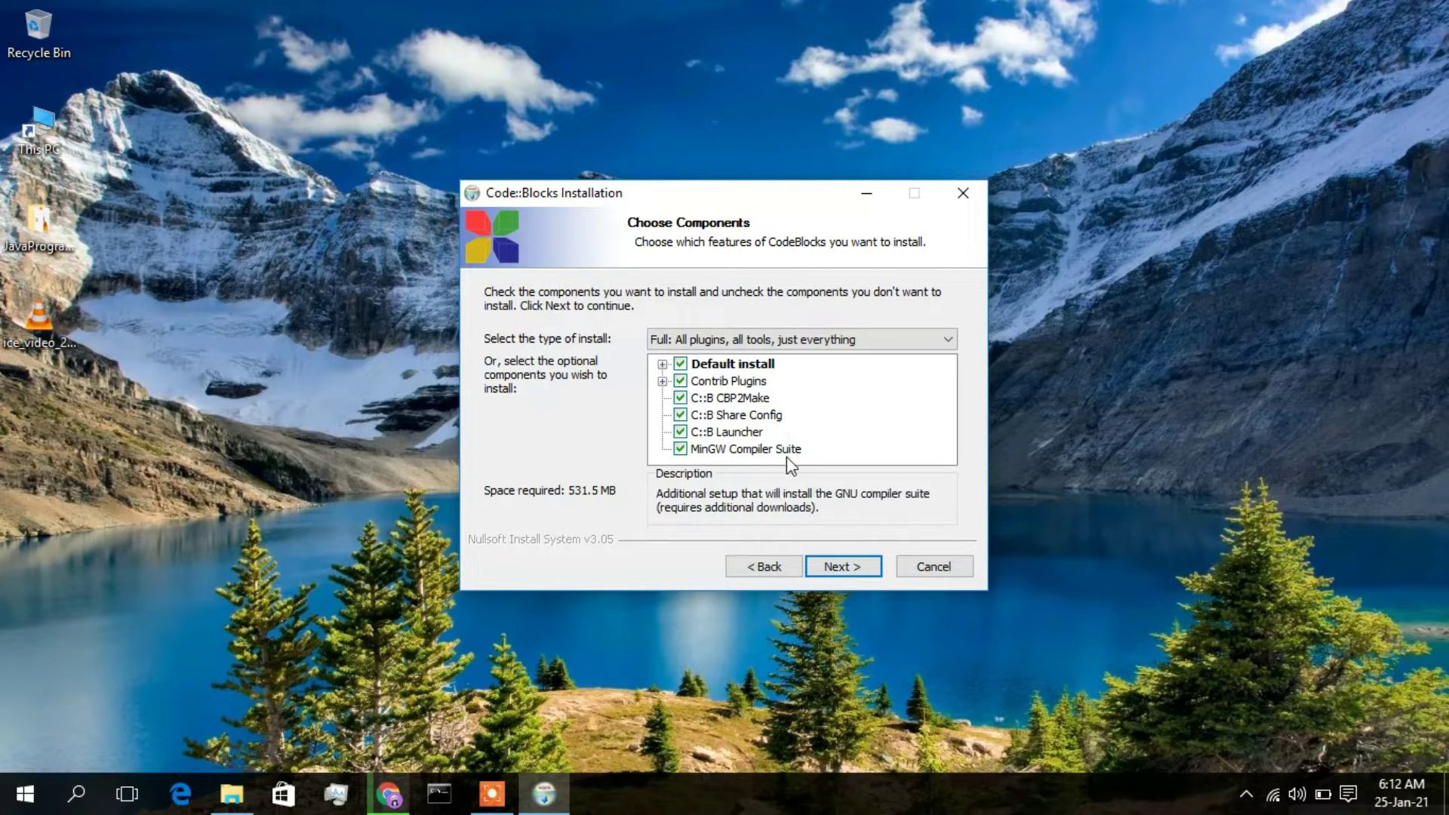
pyautogui.click(863, 564)
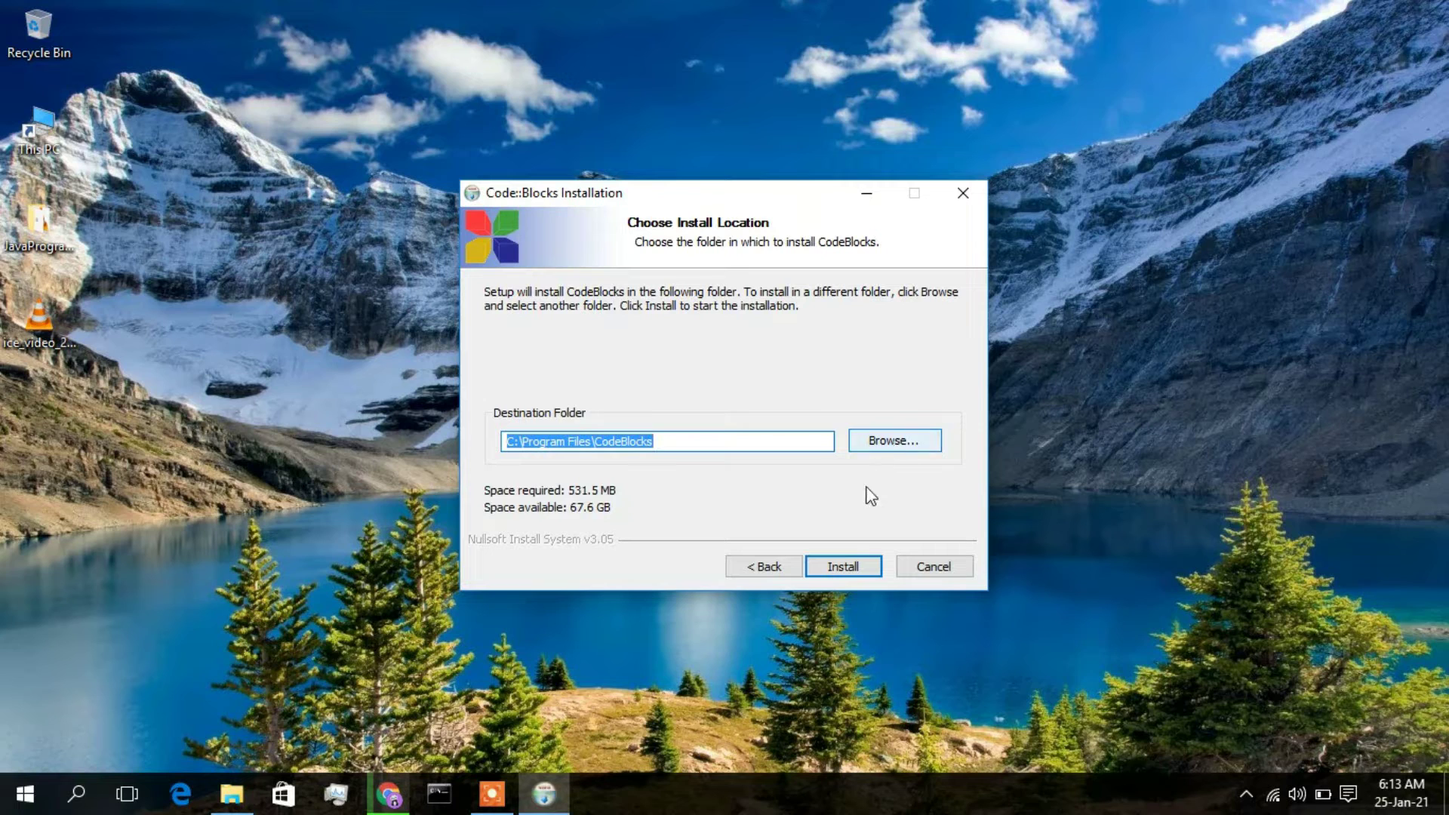
pyautogui.click(853, 571)
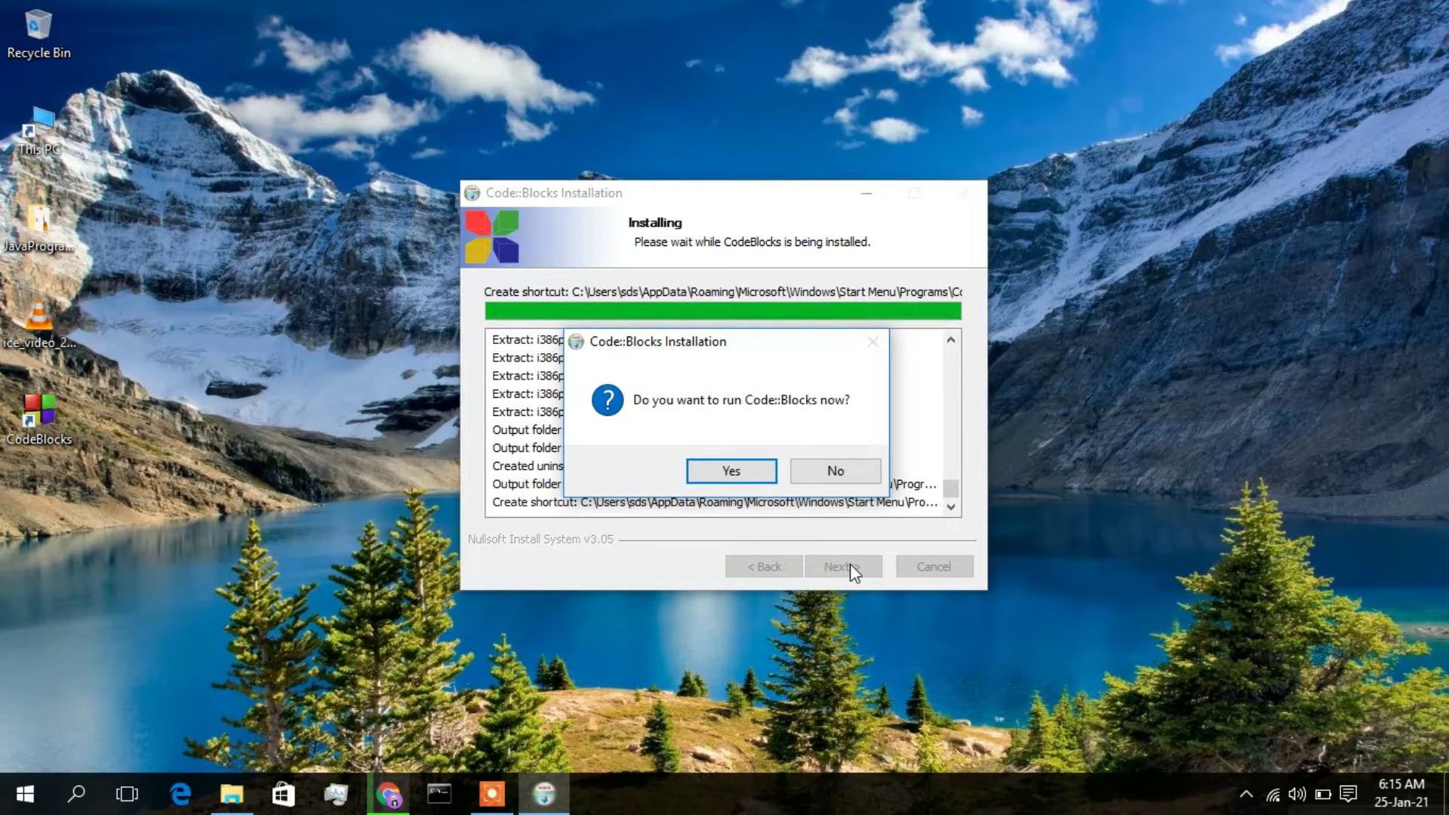
# - Decline running Code::Blocks now and finish the setup wizard
pyautogui.click(839, 469)
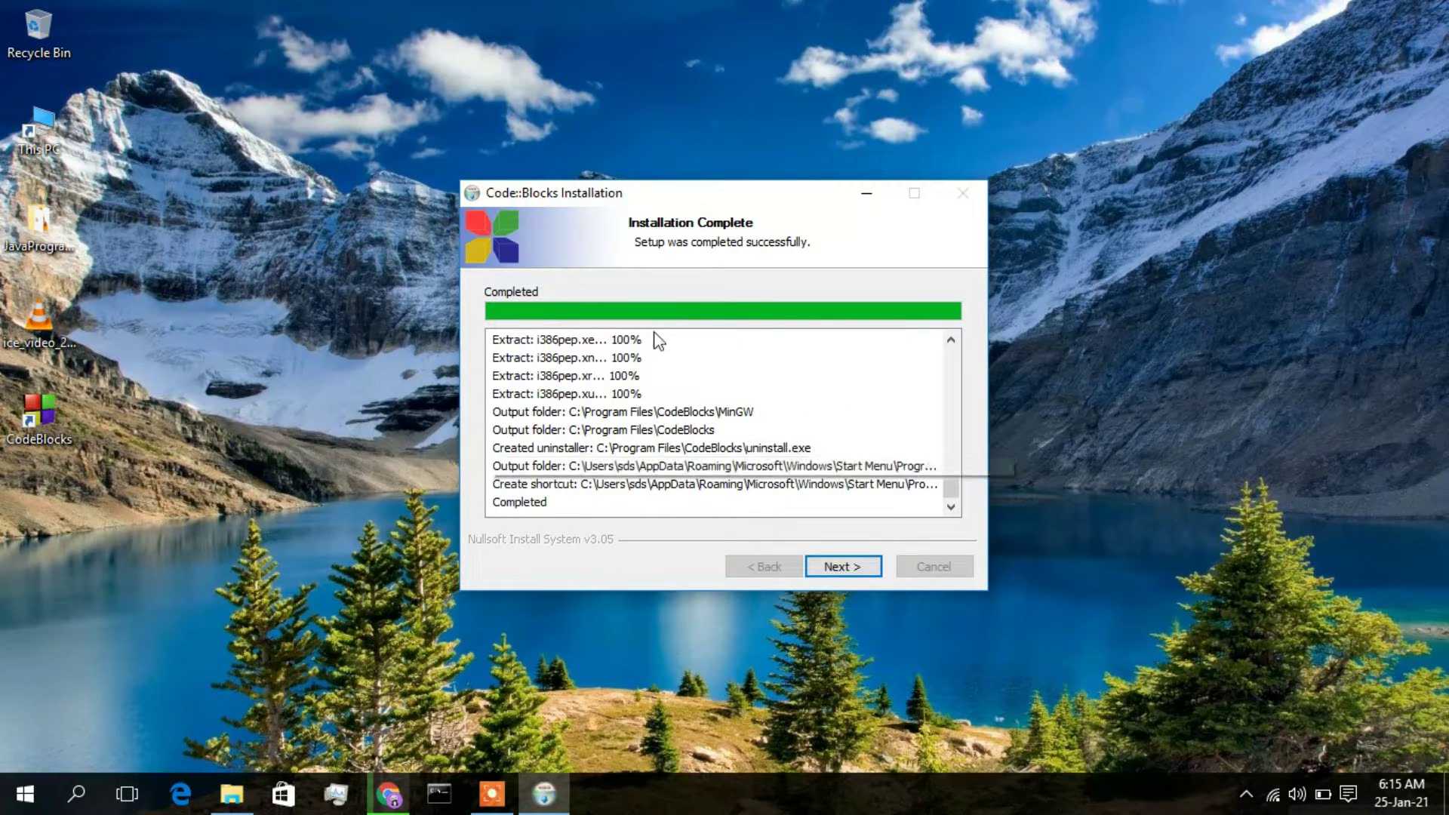
pyautogui.click(860, 567)
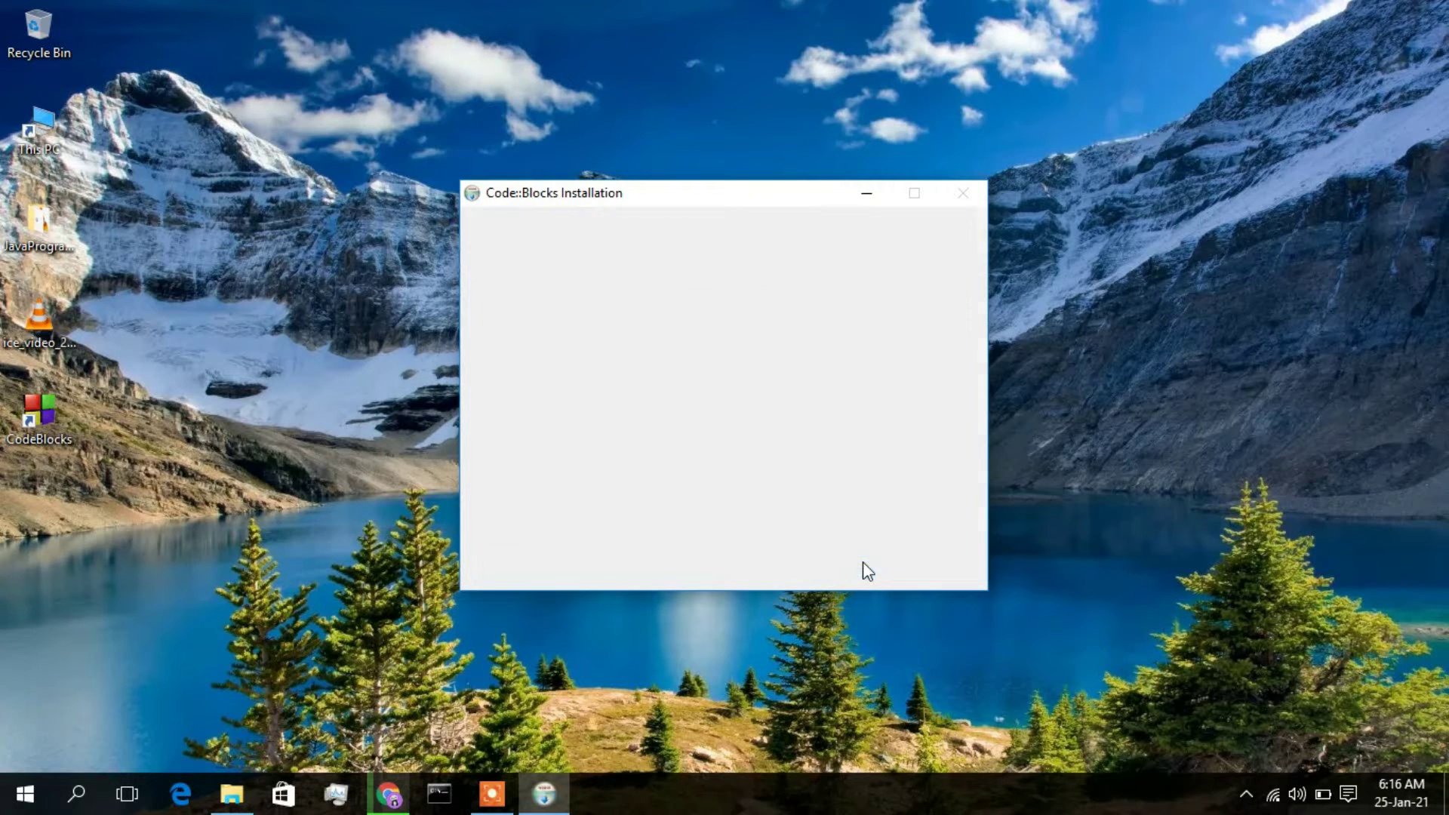
pyautogui.click(864, 565)
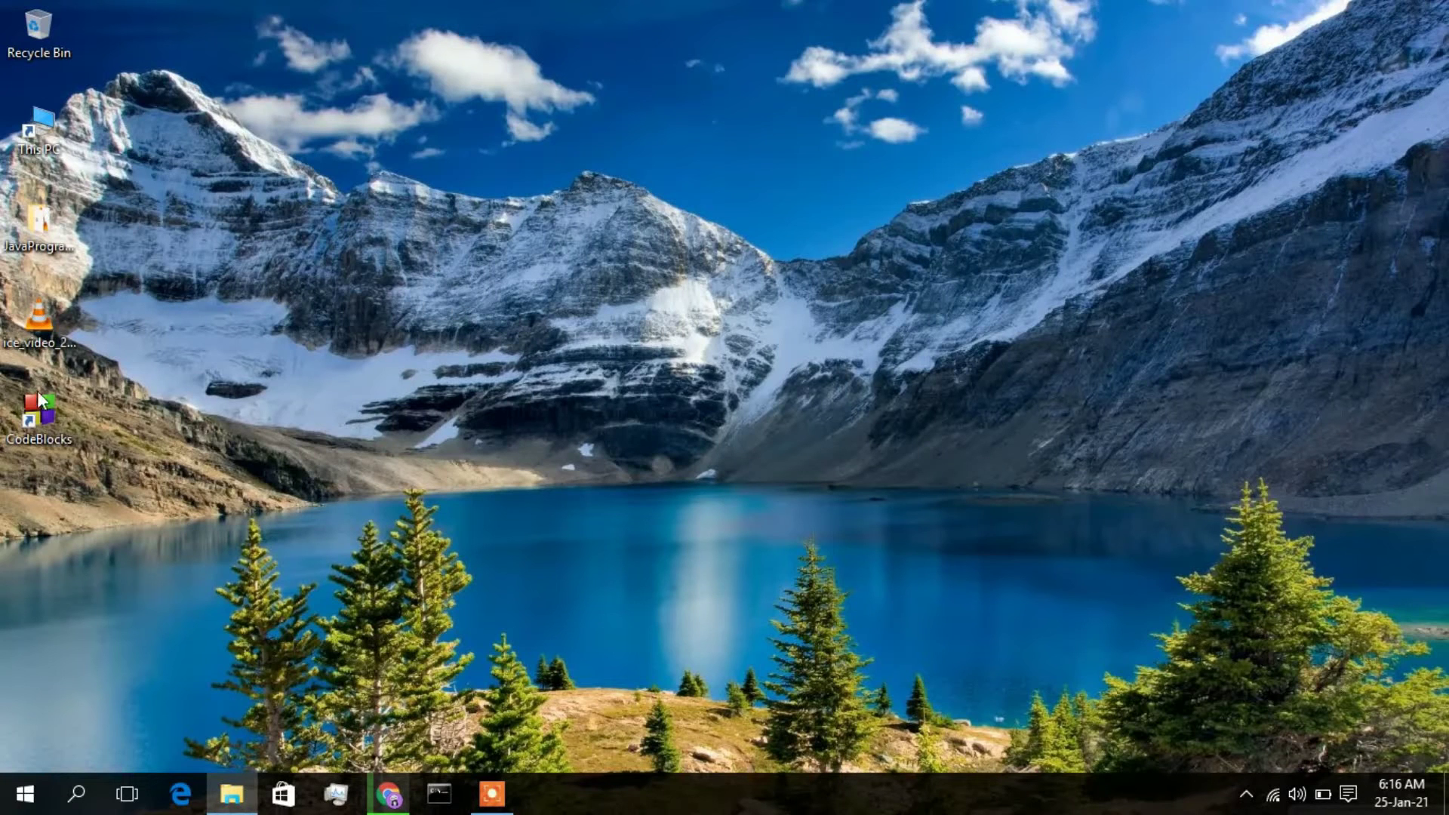
pyautogui.moveTo(33, 402)
pyautogui.mouseDown()
pyautogui.moveTo(58, 384)
pyautogui.moveTo(57, 400)
pyautogui.mouseUp()
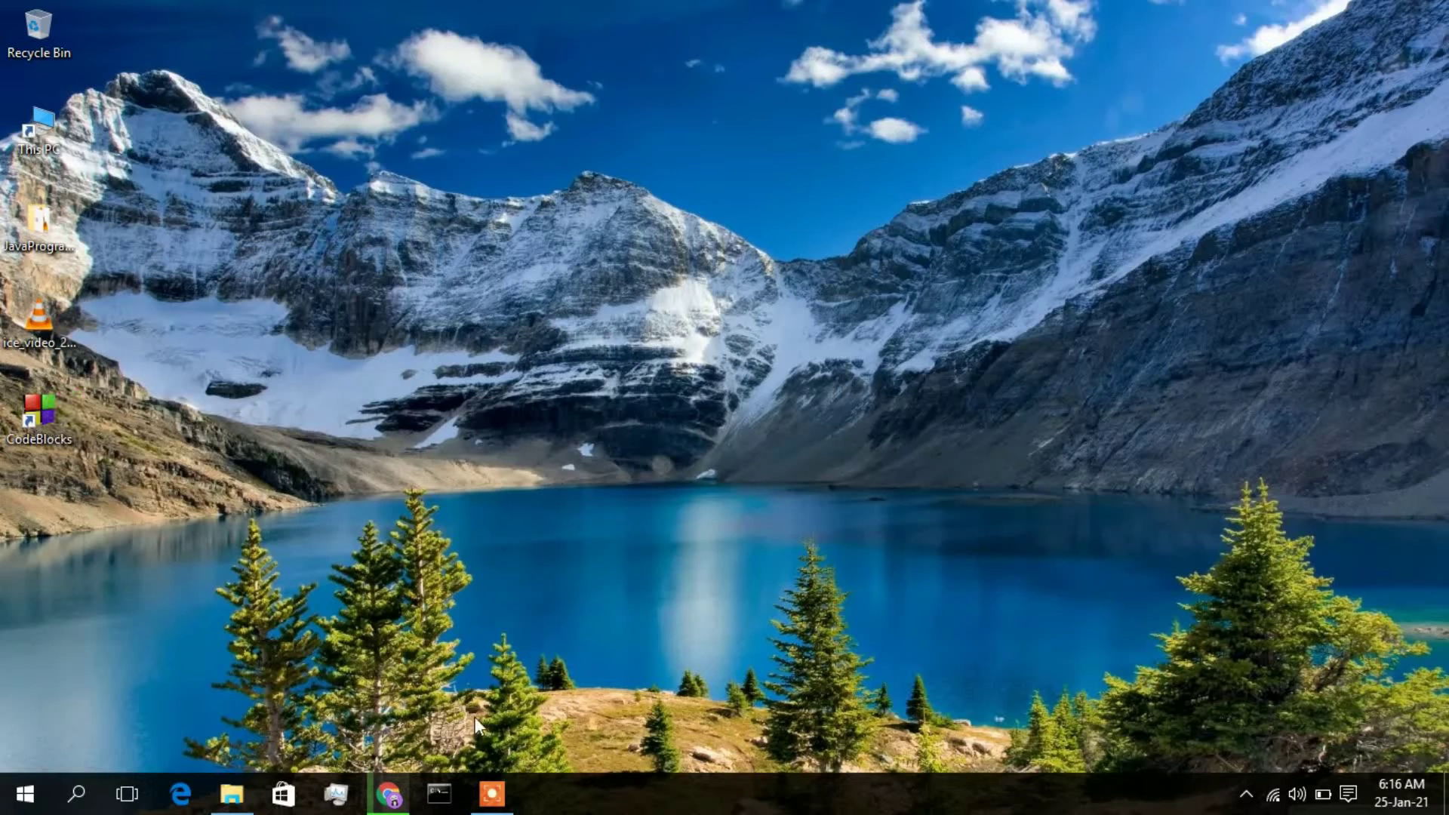
# - Open Command Prompt and check the compiler version with gcc --version
pyautogui.click(439, 805)
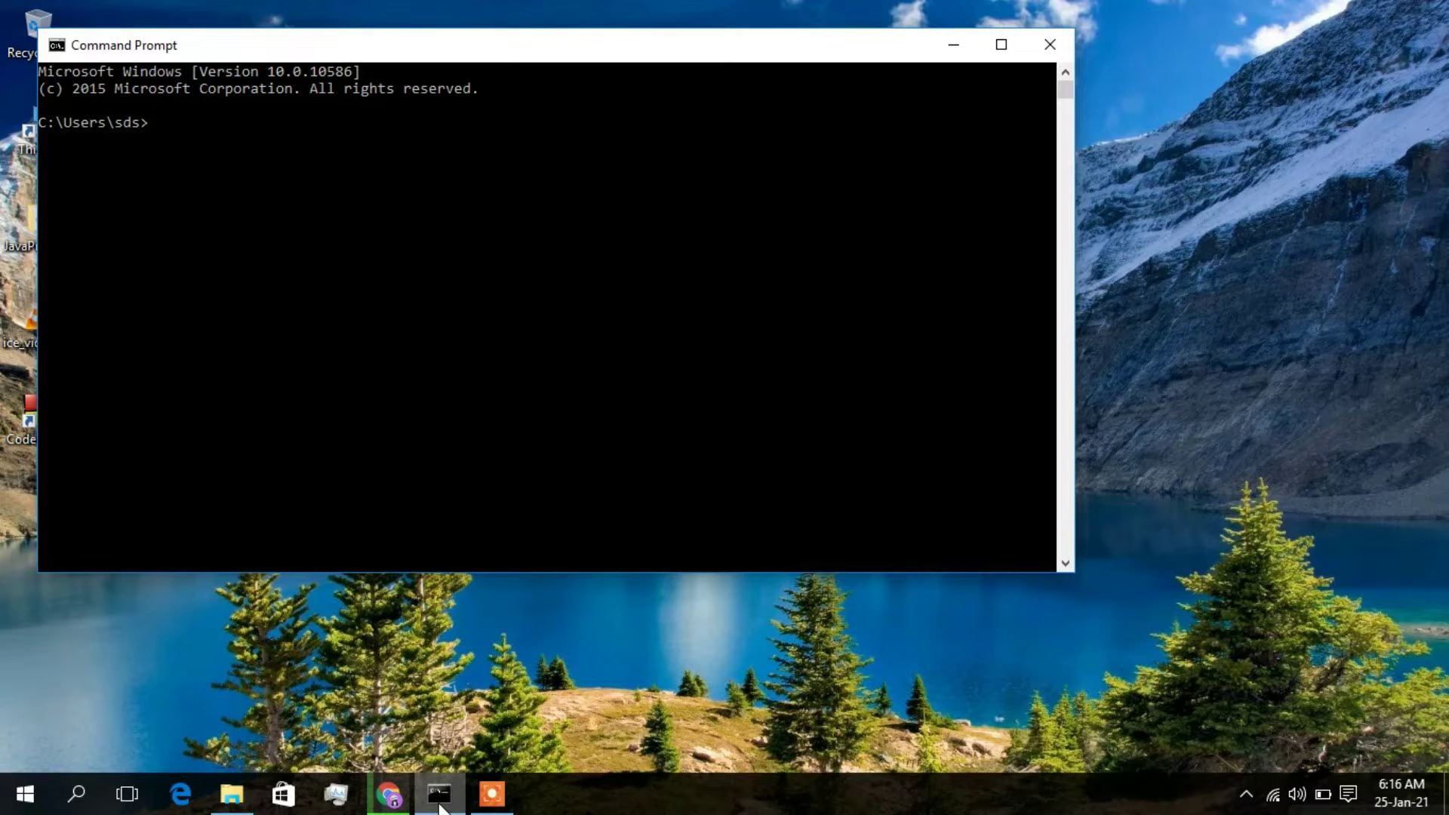
pyautogui.write('gcc --version')
pyautogui.press('Return')
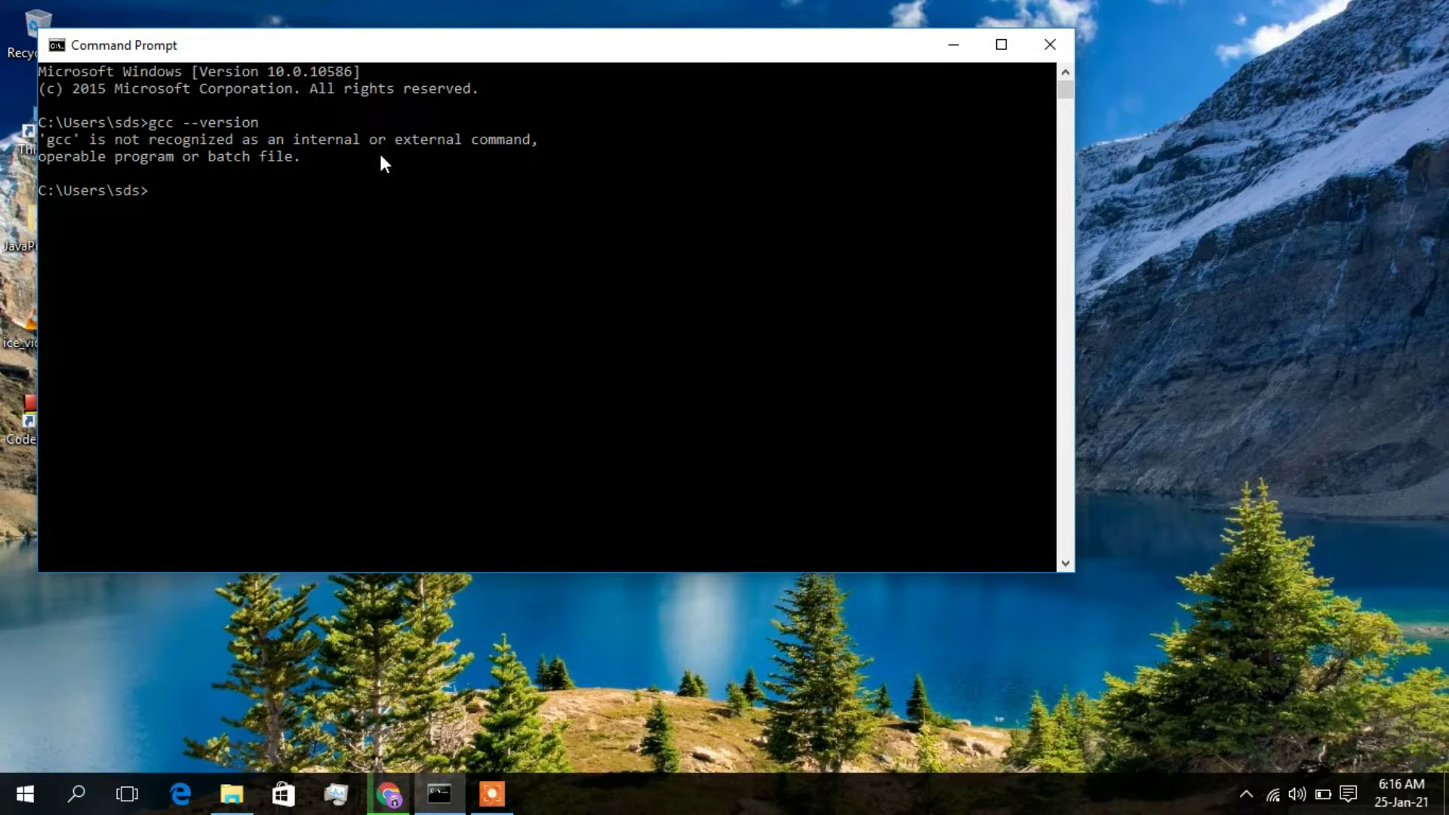
# - Browse in File Explorer to the MinGW bin folder at C:\Program Files\CodeBlocks\MinGW\bin
pyautogui.click(241, 799)
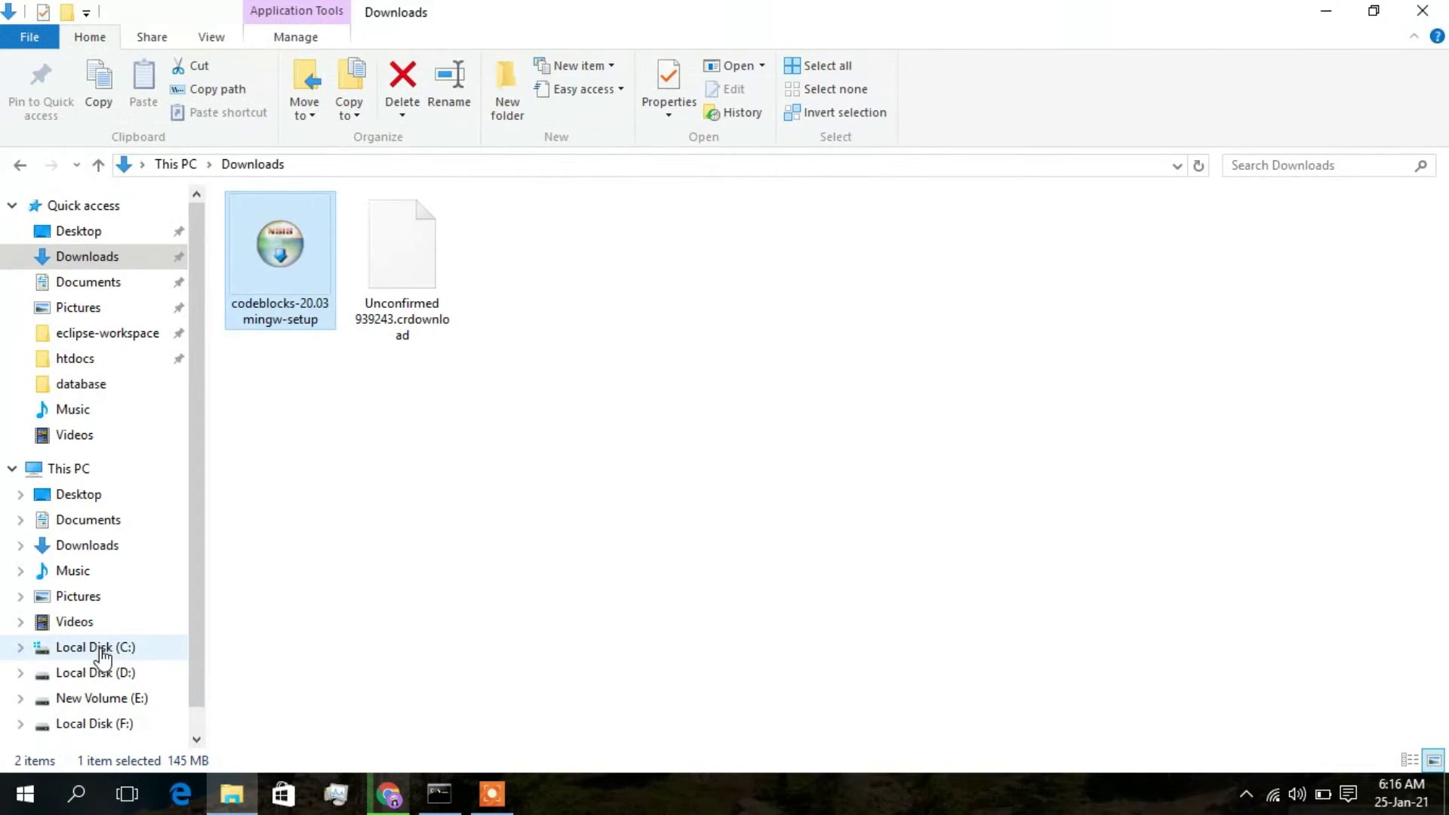
pyautogui.click(100, 649)
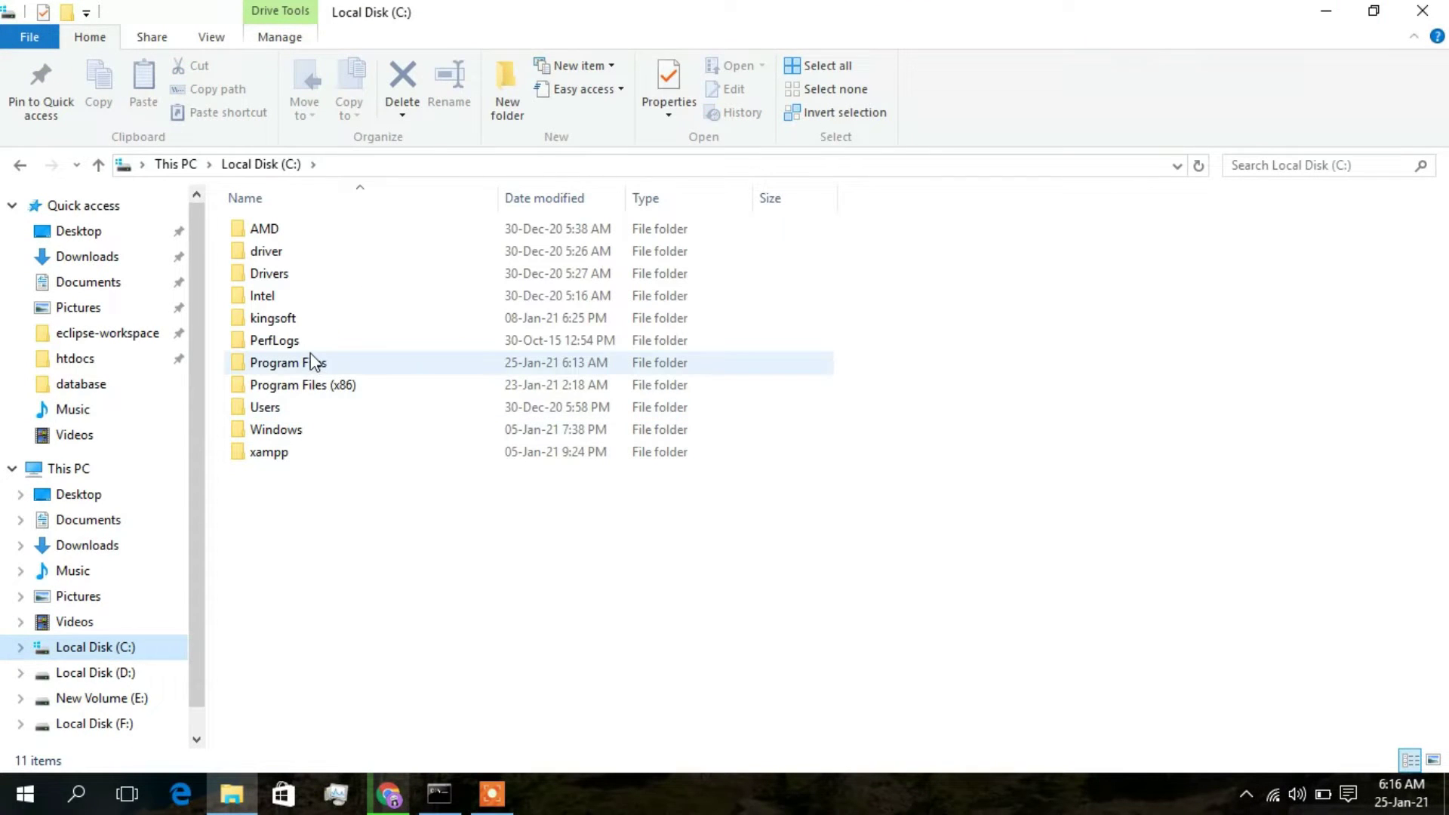
pyautogui.doubleClick(313, 362)
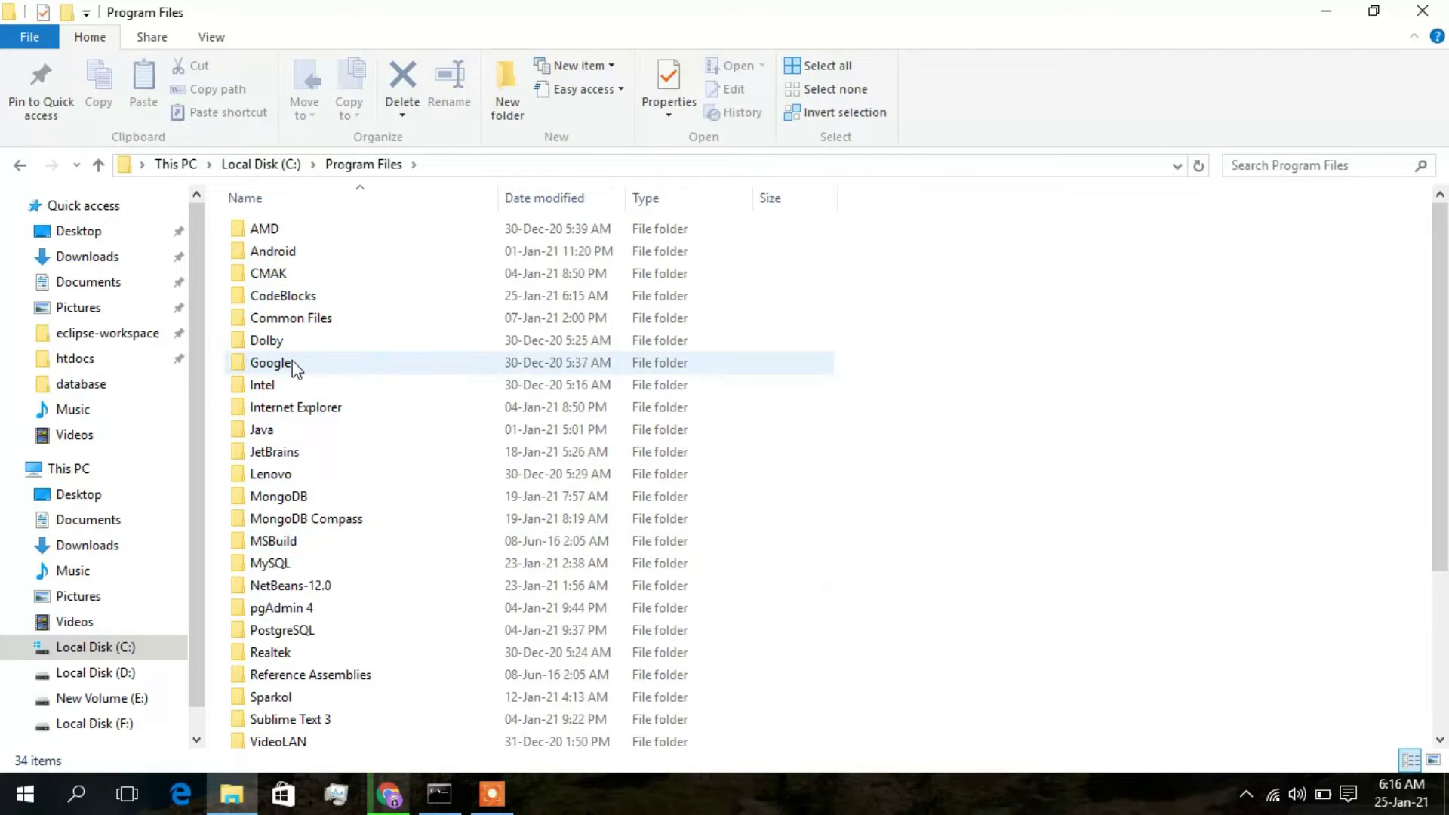
pyautogui.doubleClick(299, 297)
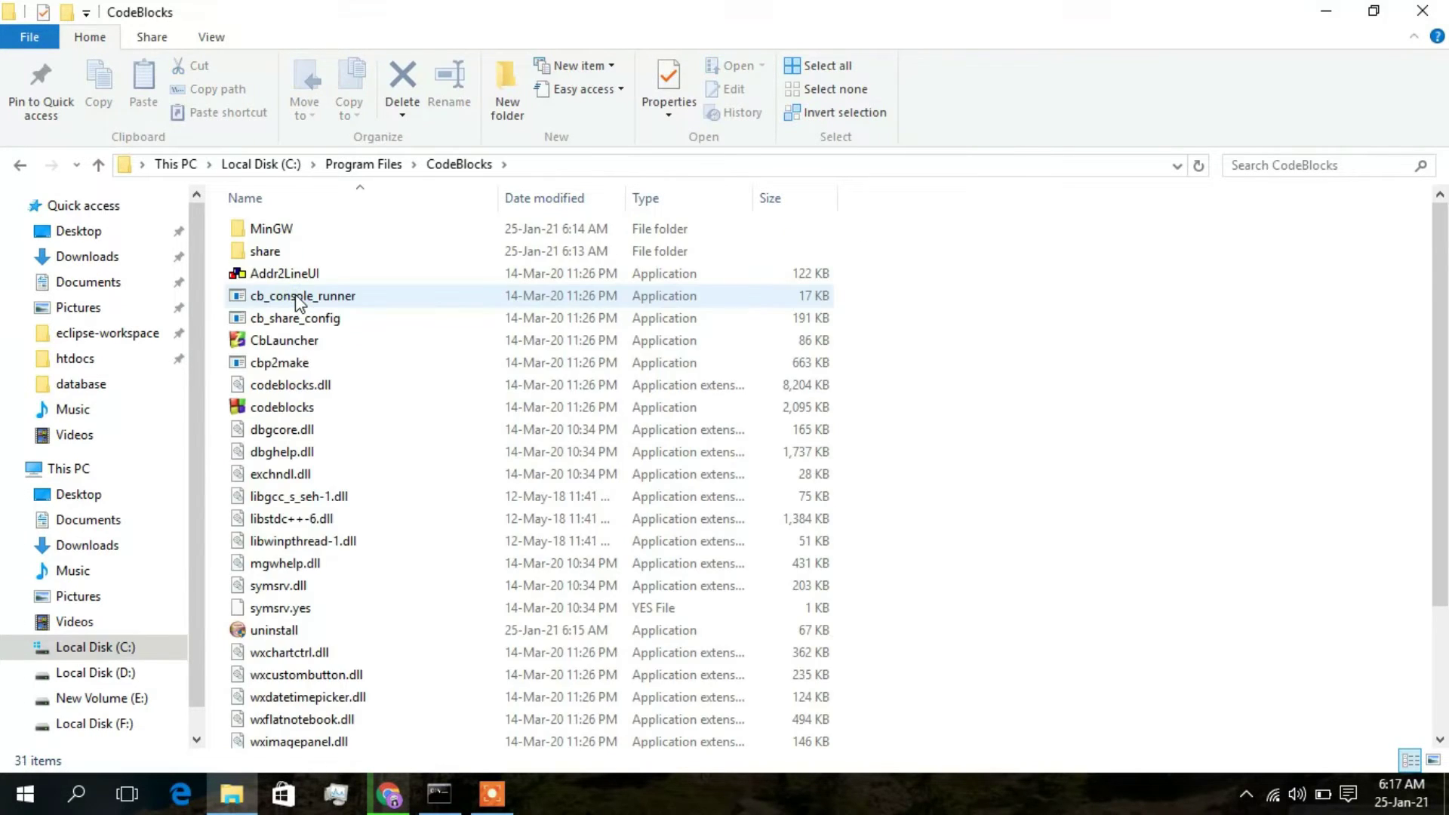
pyautogui.doubleClick(296, 228)
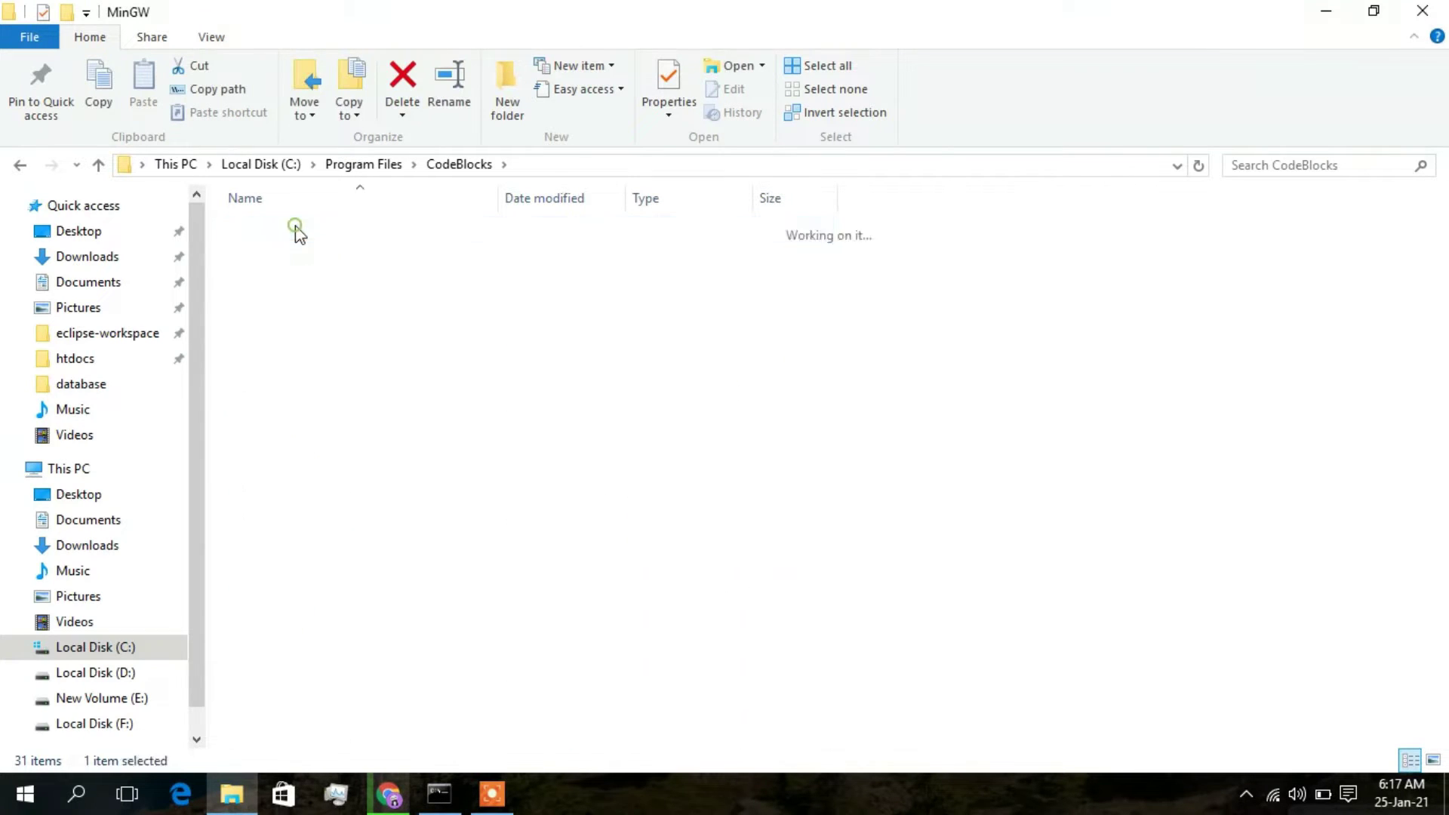
pyautogui.doubleClick(296, 229)
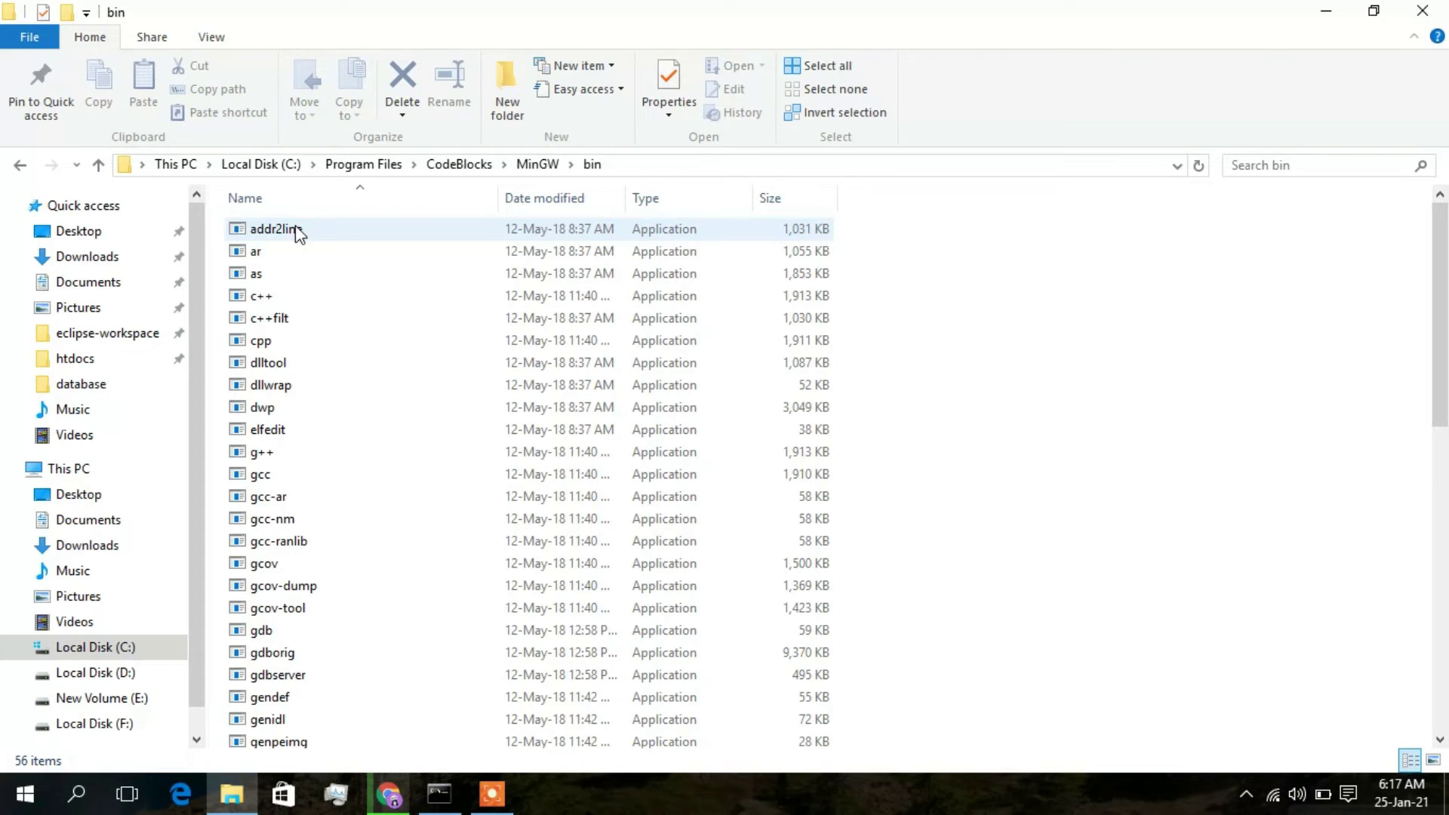
# - Check the compiler with gcc --version in a Command Prompt started from the bin folder, and close that prompt
pyautogui.click(616, 163)
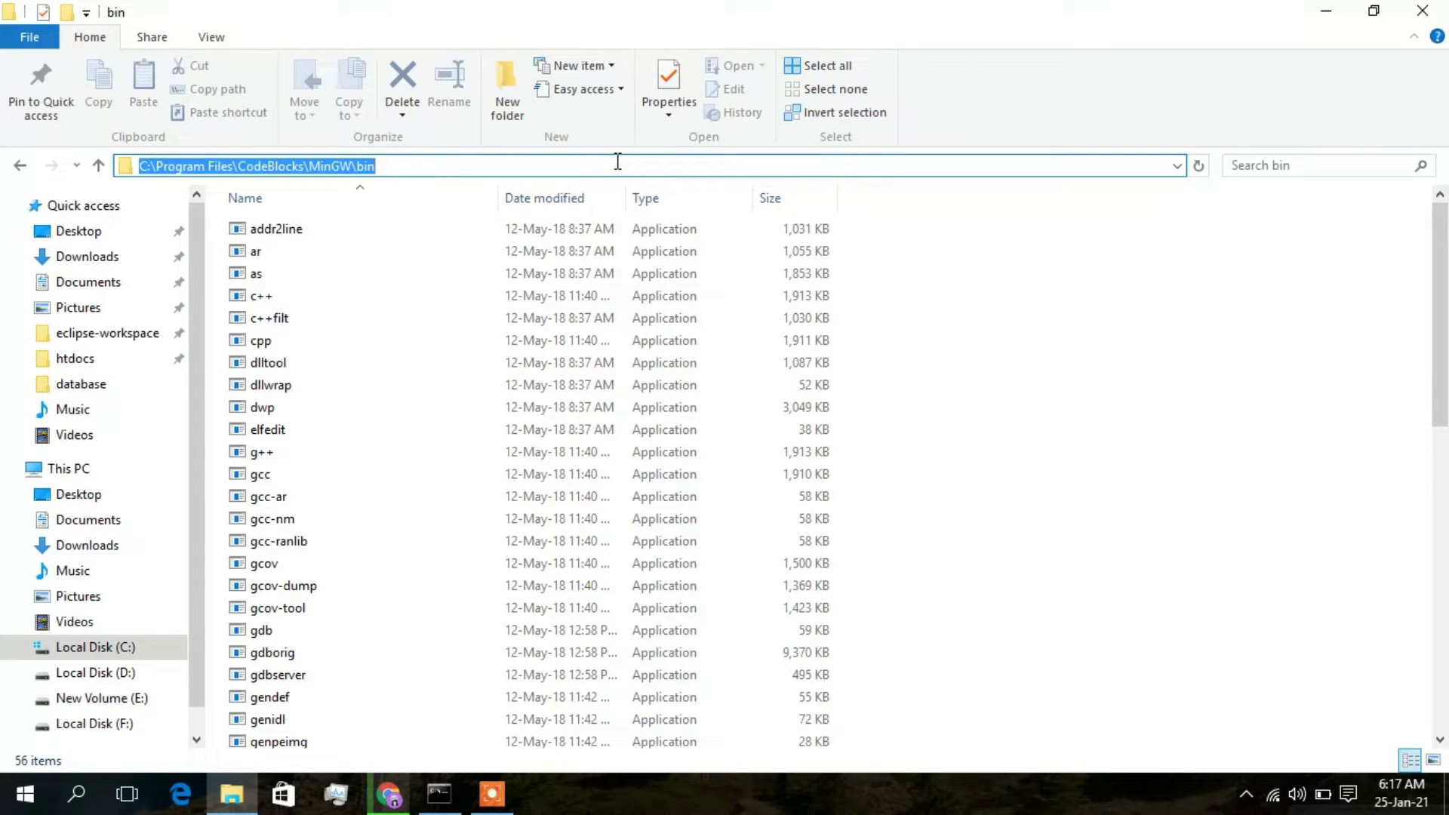
pyautogui.write('cmd')
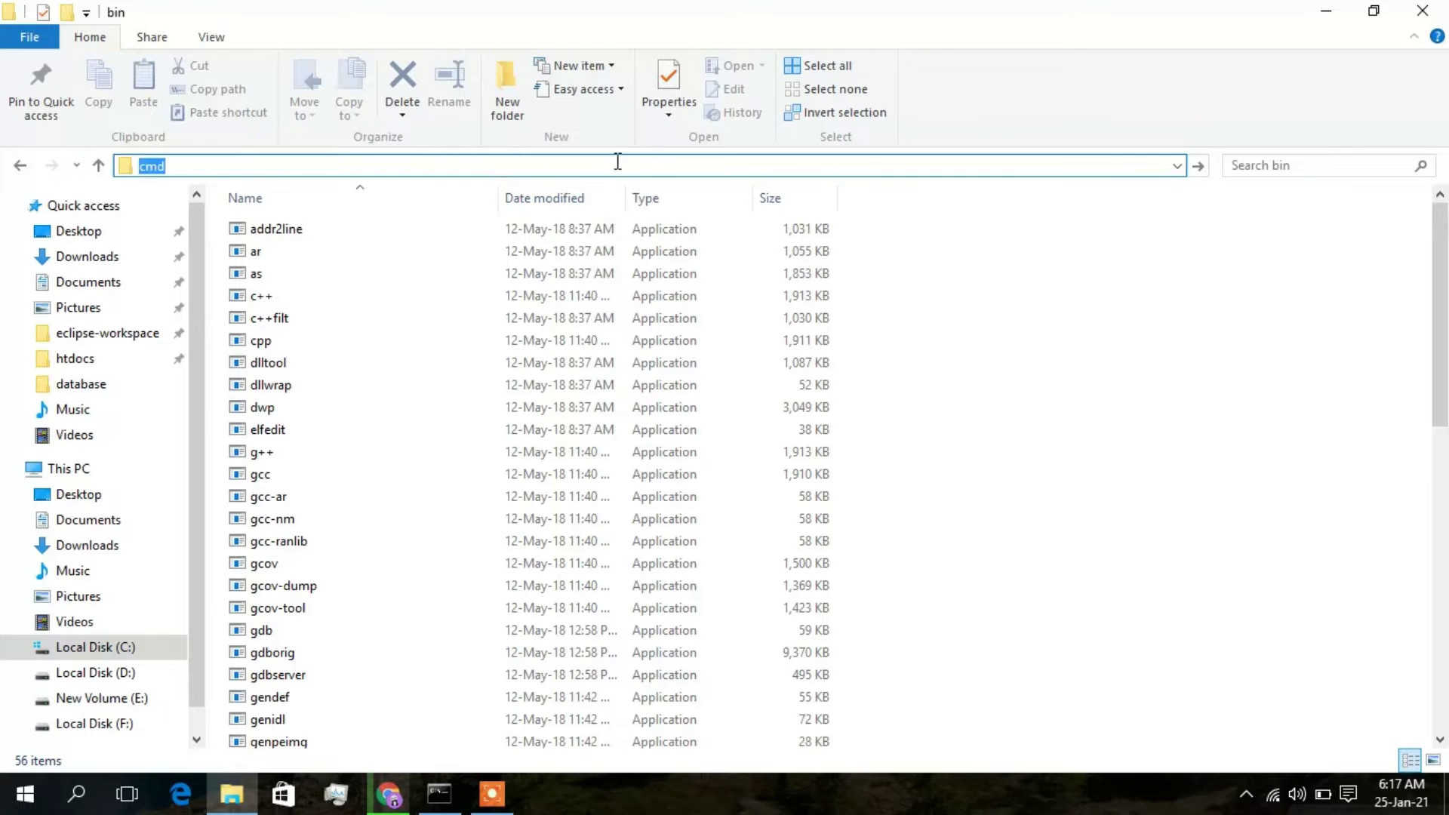
pyautogui.press('Return')
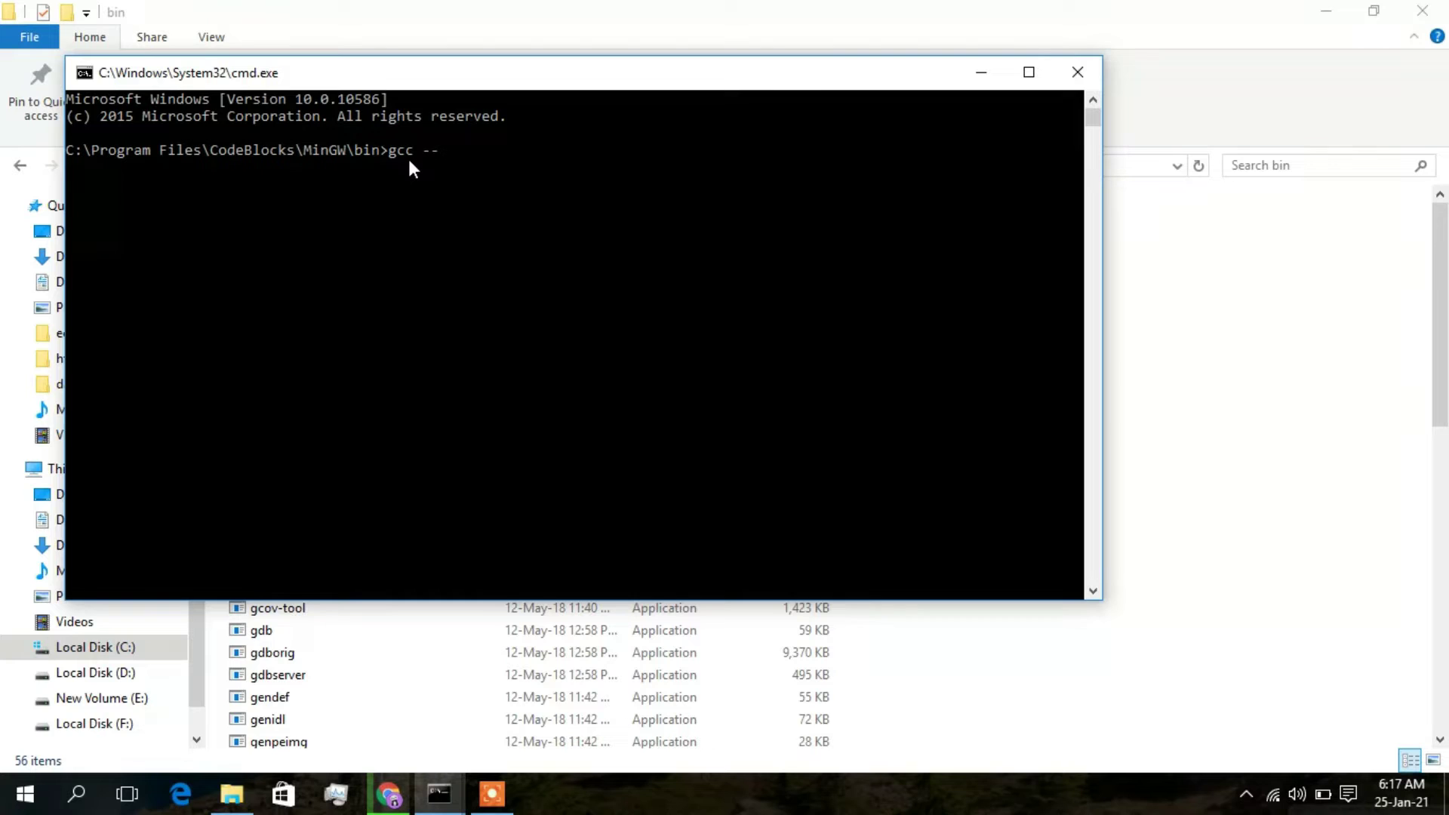
pyautogui.write('rsion')
pyautogui.press('Return')
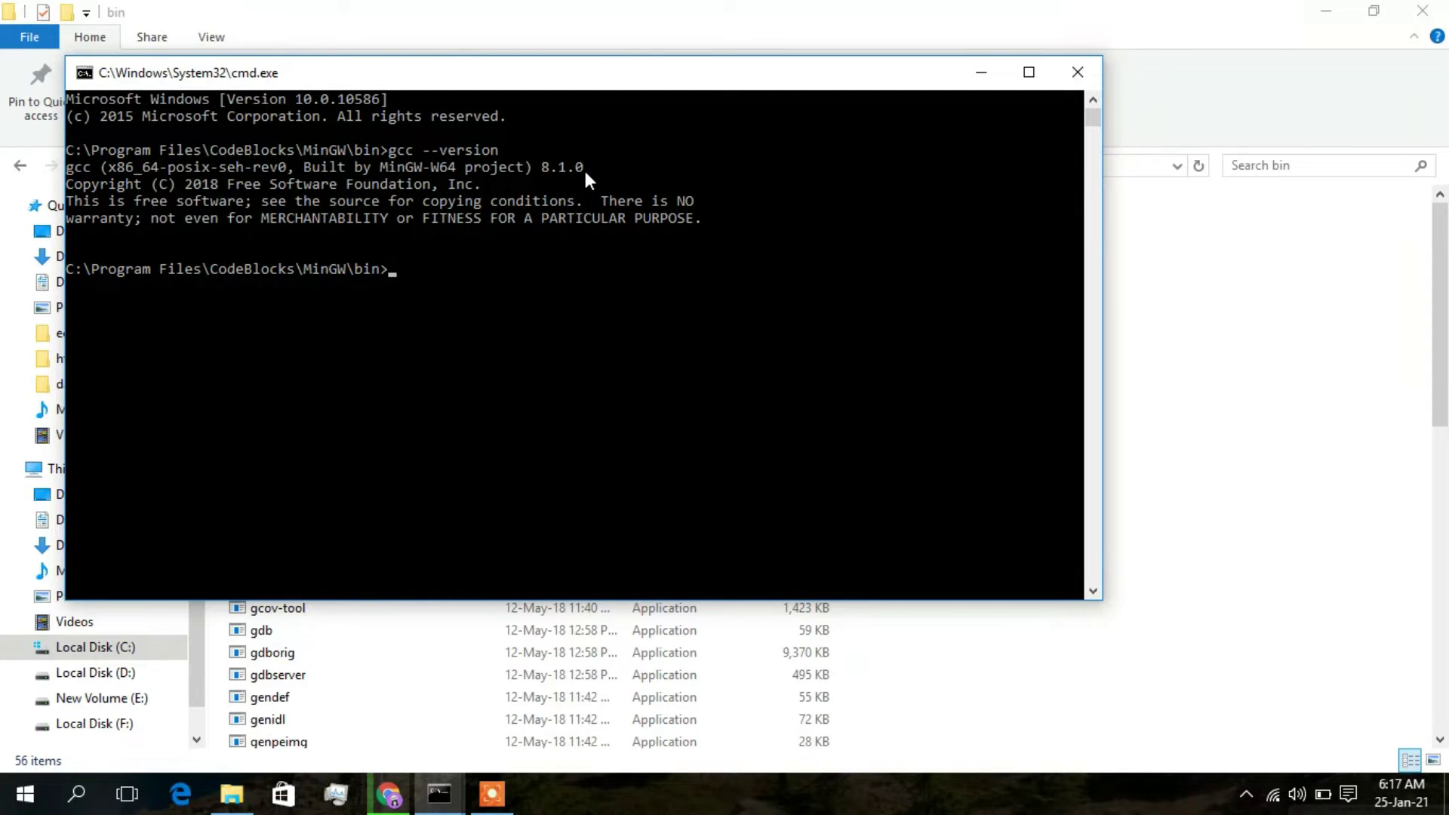
pyautogui.click(1090, 70)
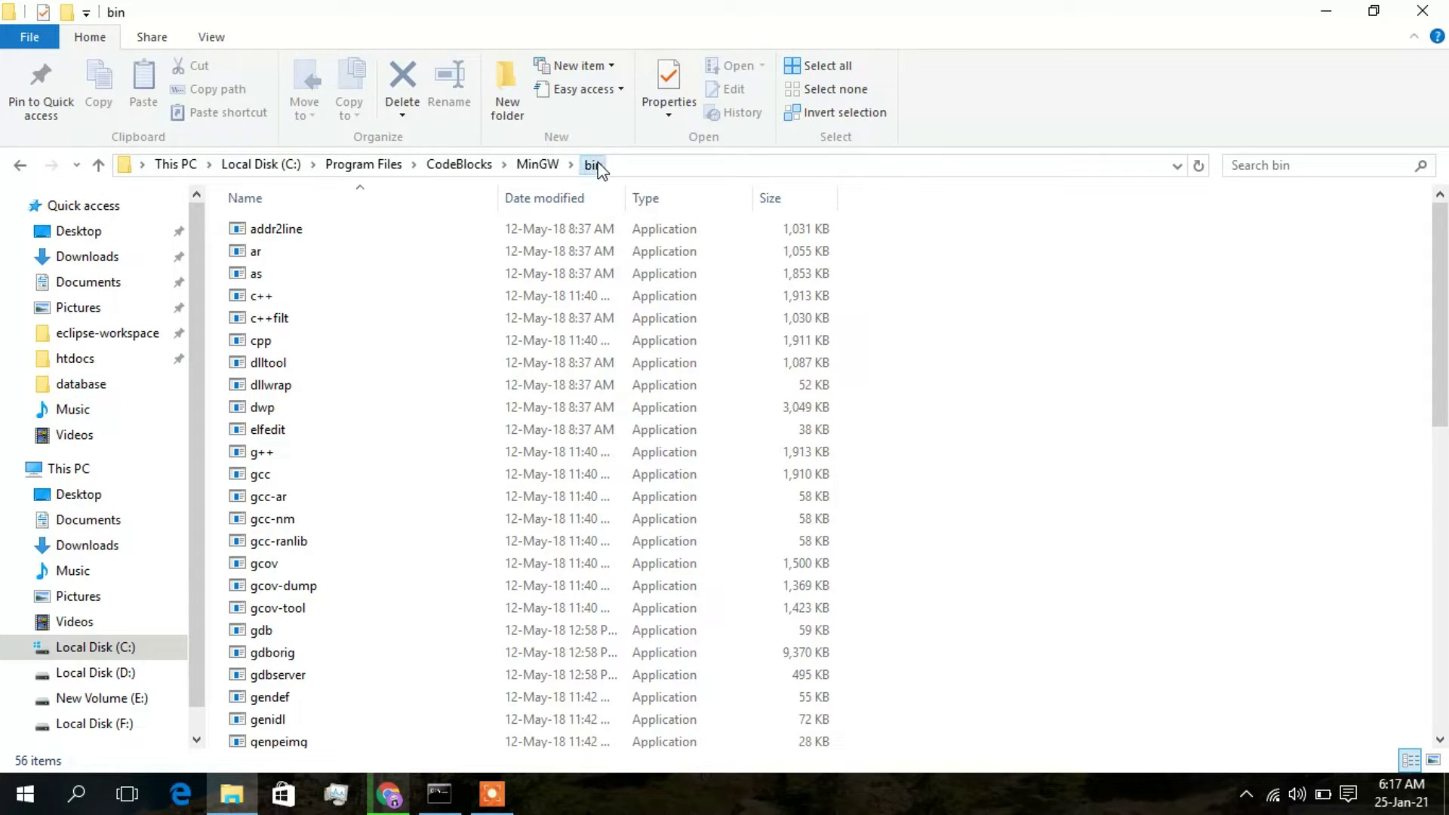
# - Copy the MinGW bin folder's path and open the Environment Variables dialog from the system environment settings
pyautogui.click(623, 163)
pyautogui.hotkey('ctrl', 'c')
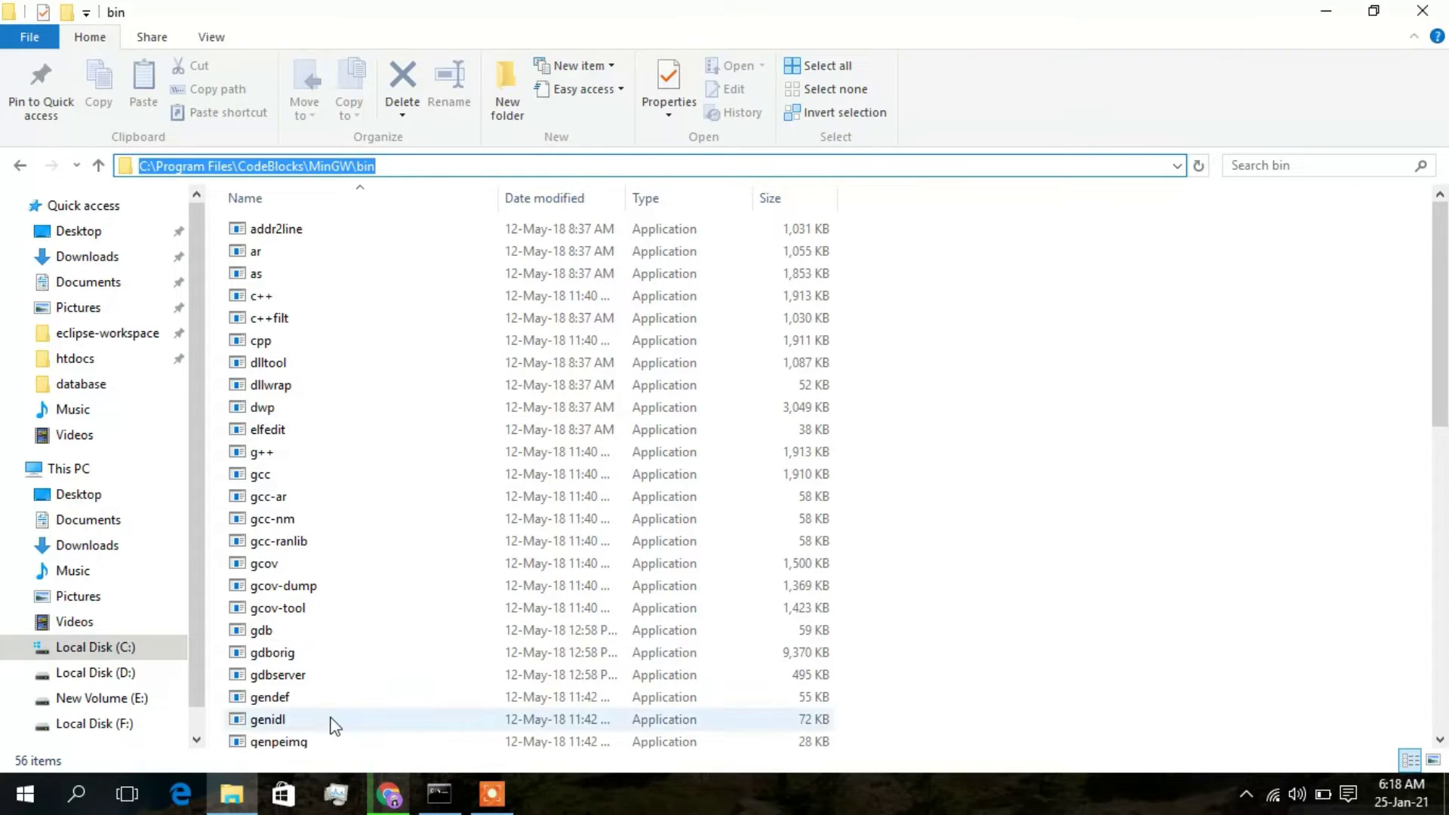
pyautogui.click(79, 795)
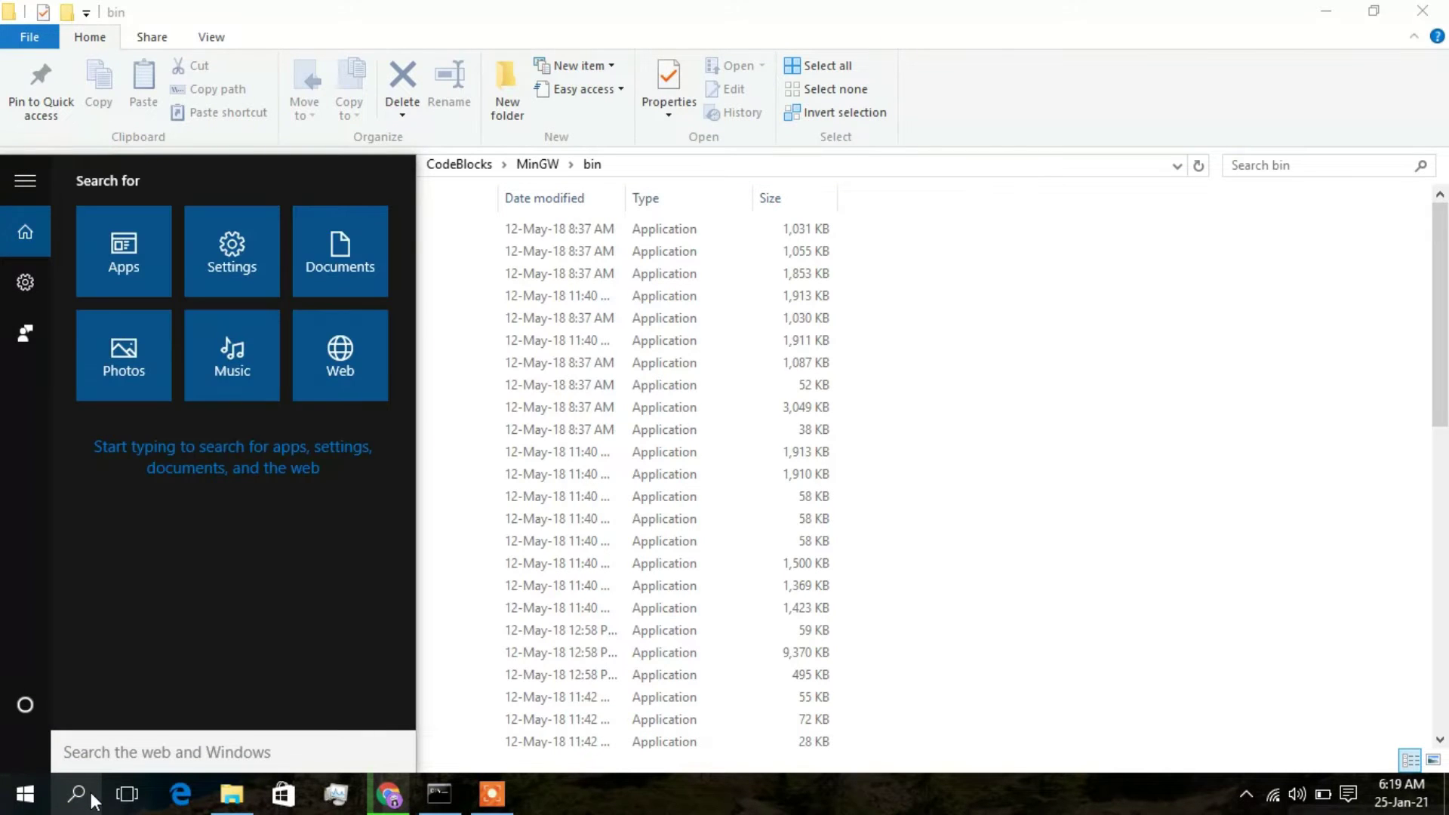
pyautogui.write('environ')
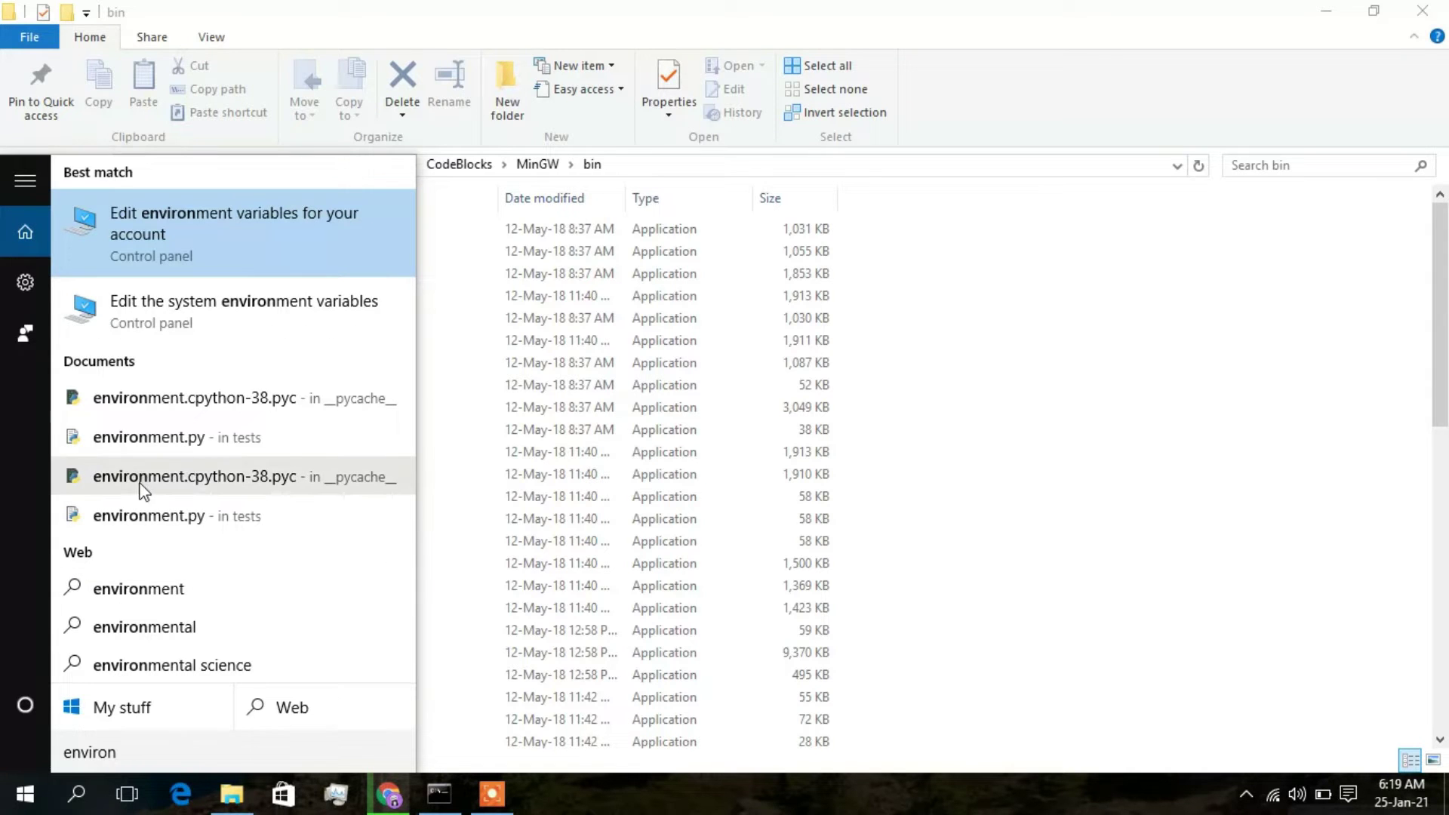
pyautogui.click(275, 306)
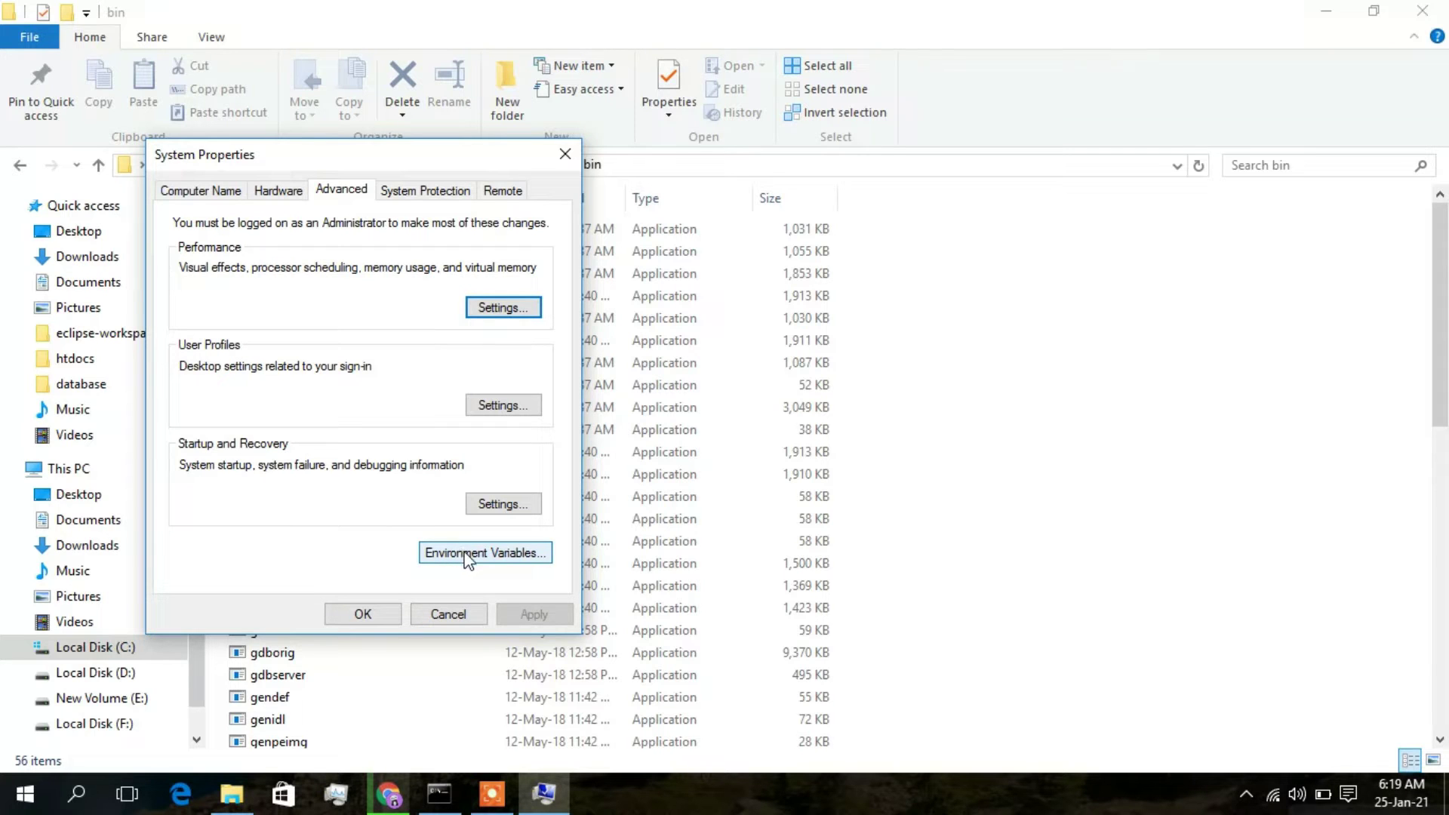
pyautogui.click(482, 560)
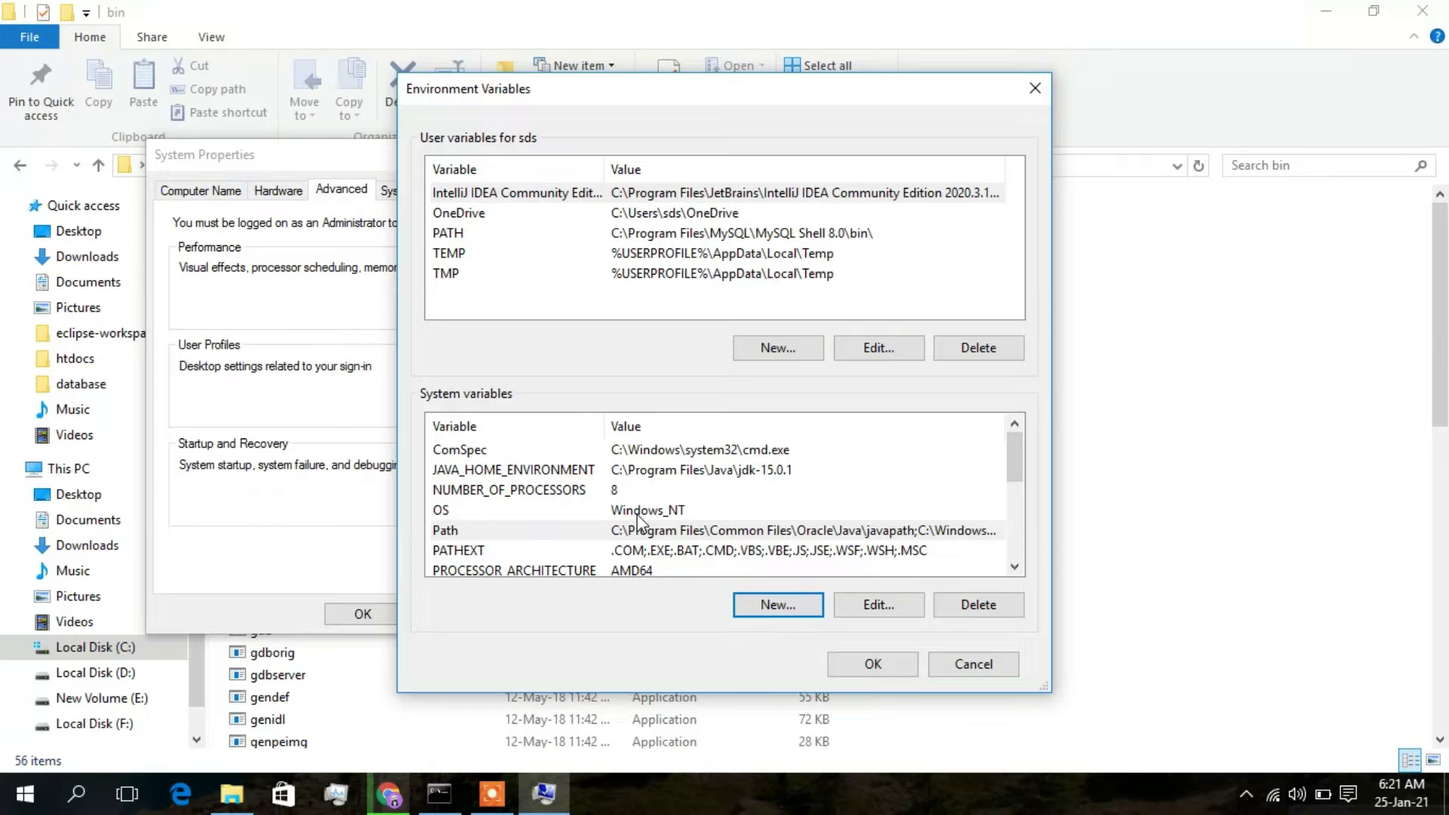
# - Add C:\Program Files\CodeBlocks\MinGW\bin to the system Path variable and confirm all the open dialogs
pyautogui.click(484, 527)
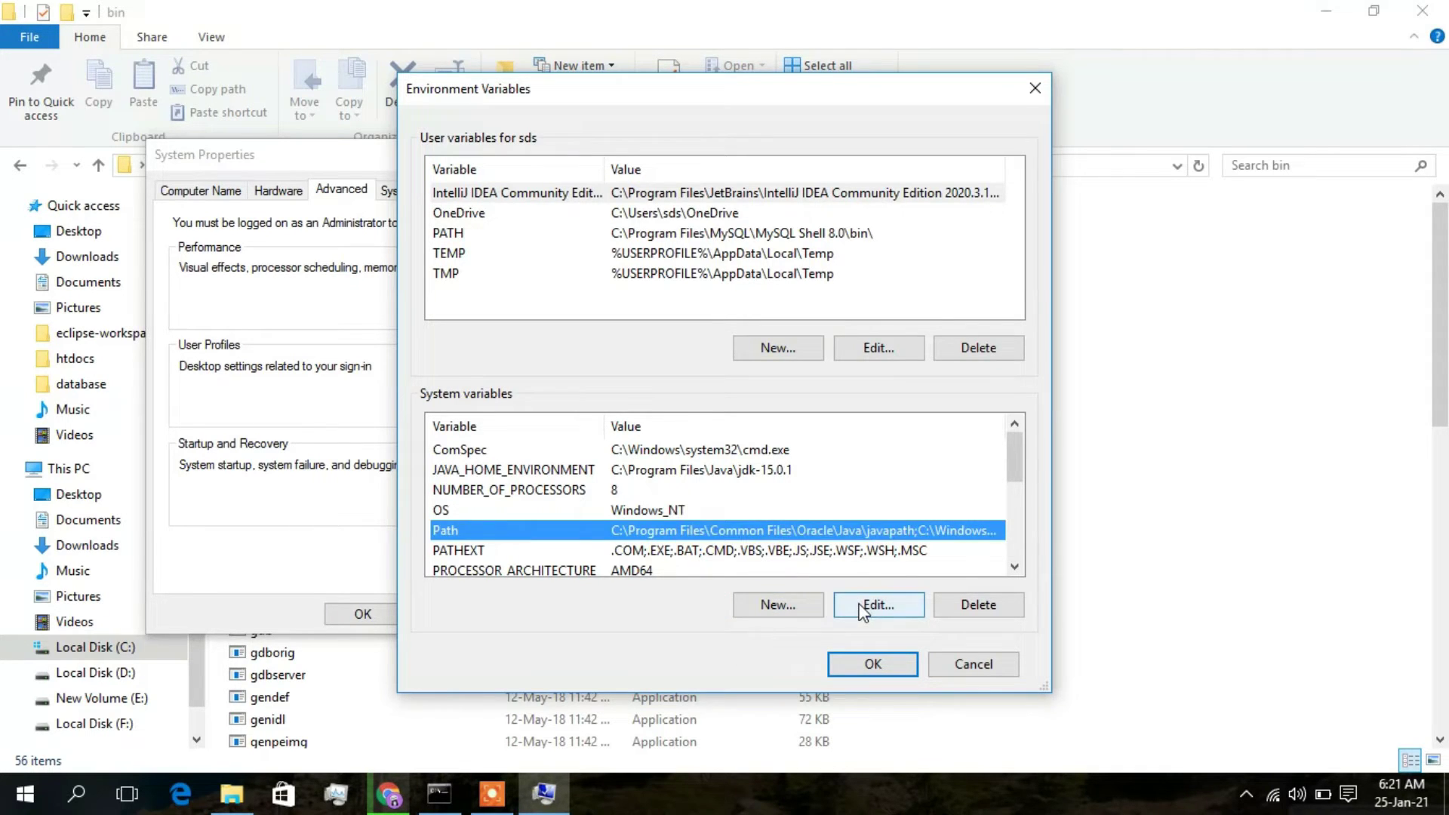
pyautogui.click(902, 604)
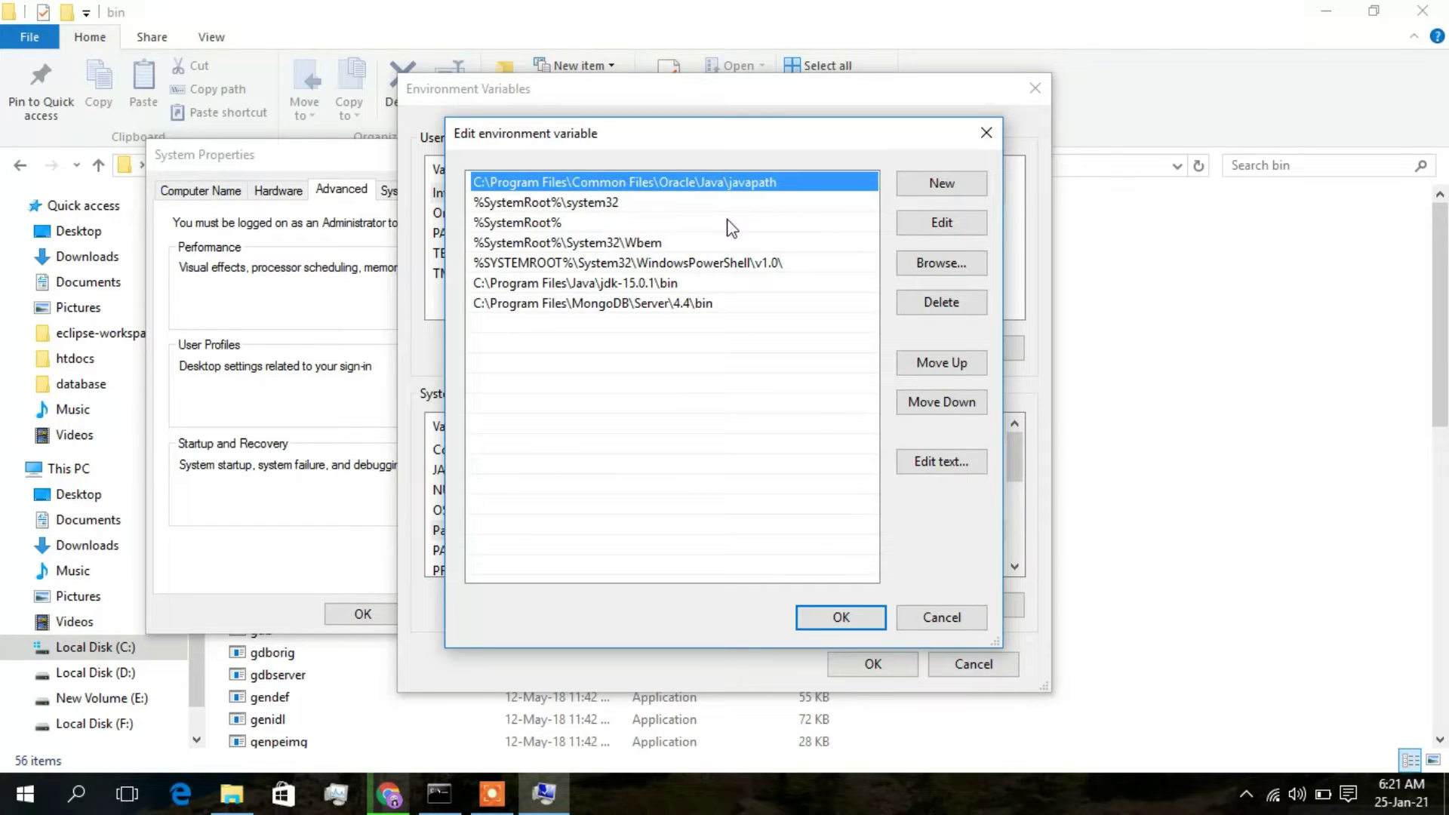
pyautogui.click(921, 196)
pyautogui.hotkey('ctrl', 'v')
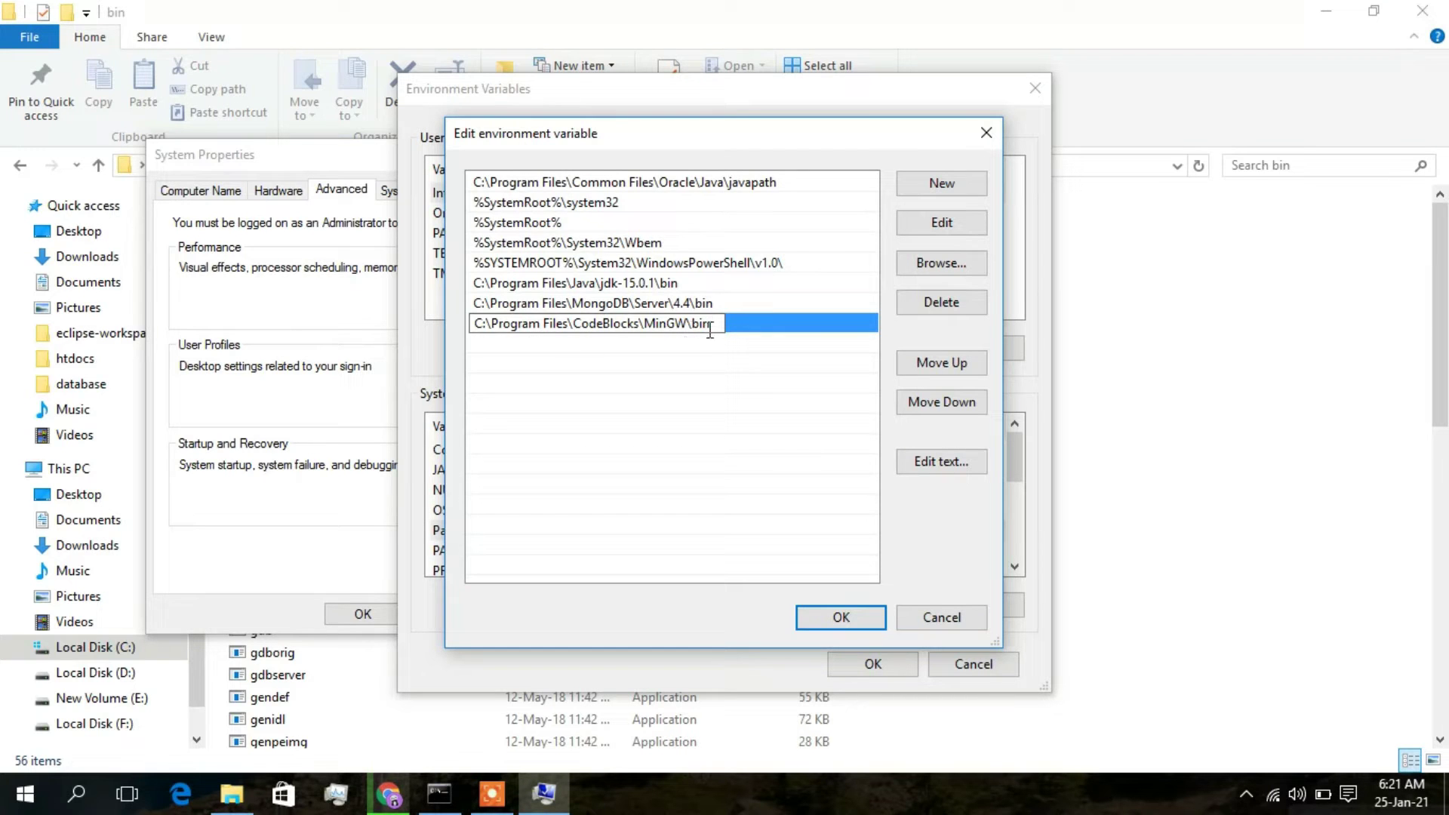
pyautogui.click(760, 337)
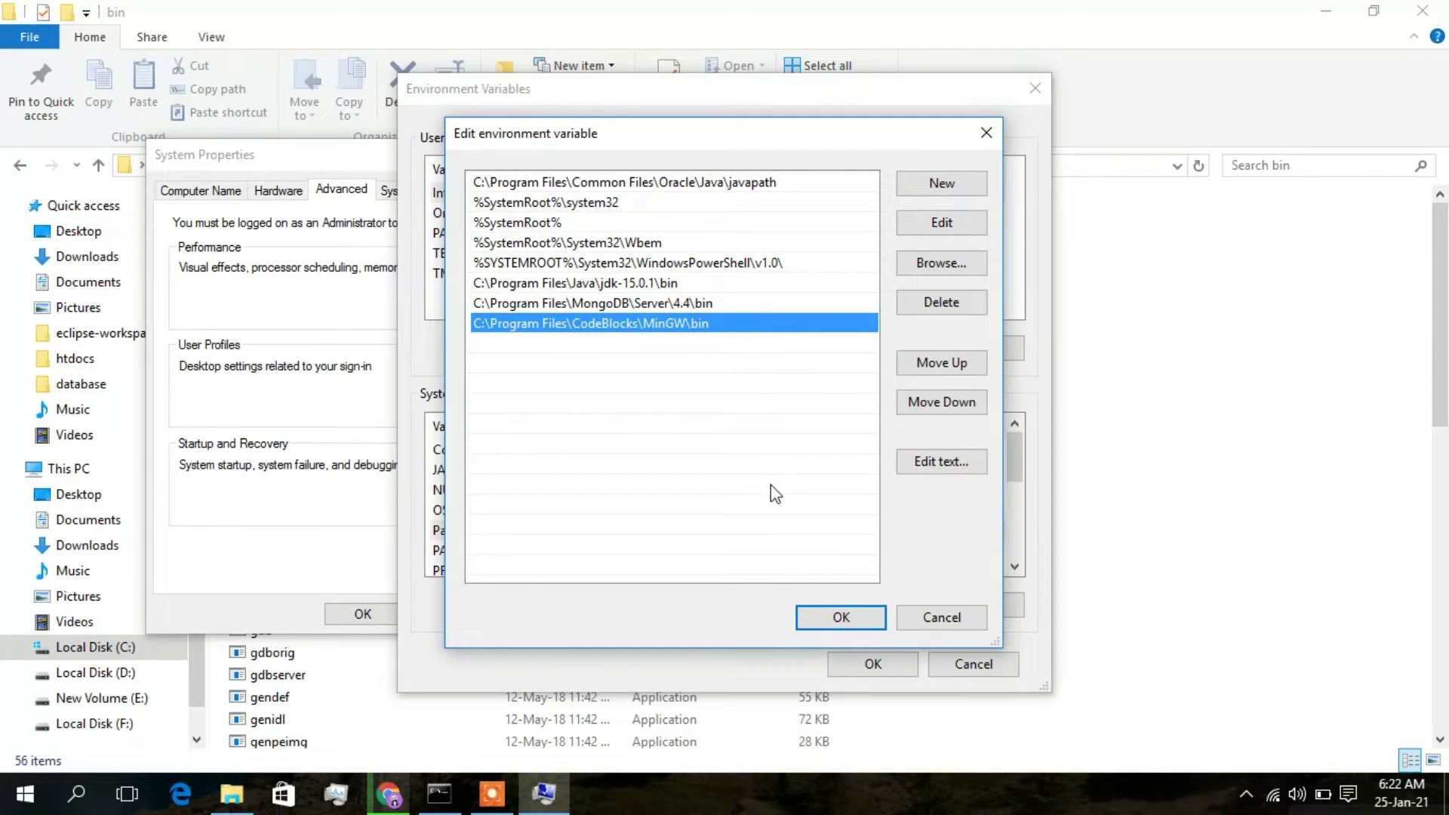
pyautogui.click(839, 616)
pyautogui.click(865, 662)
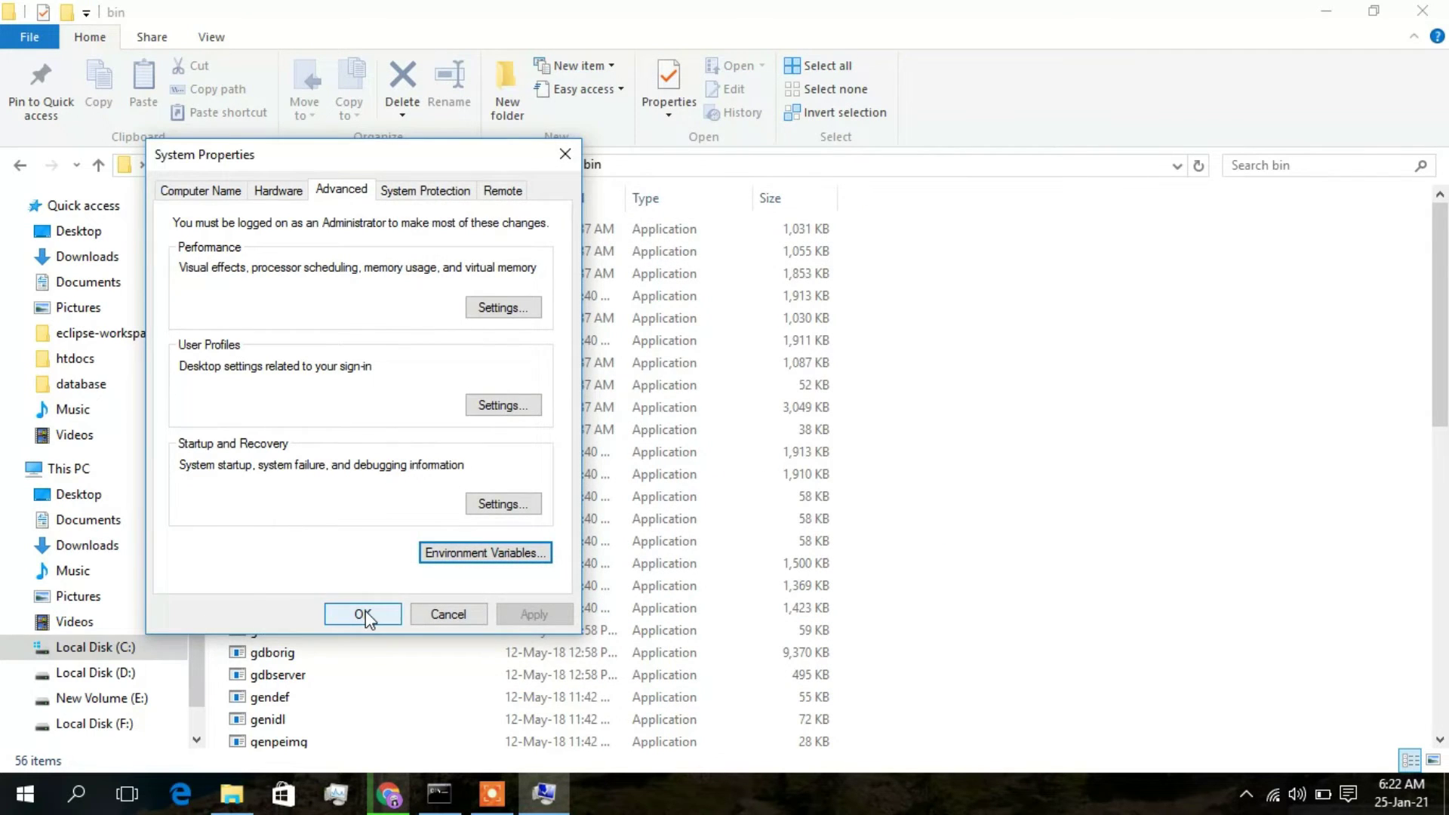
pyautogui.click(364, 614)
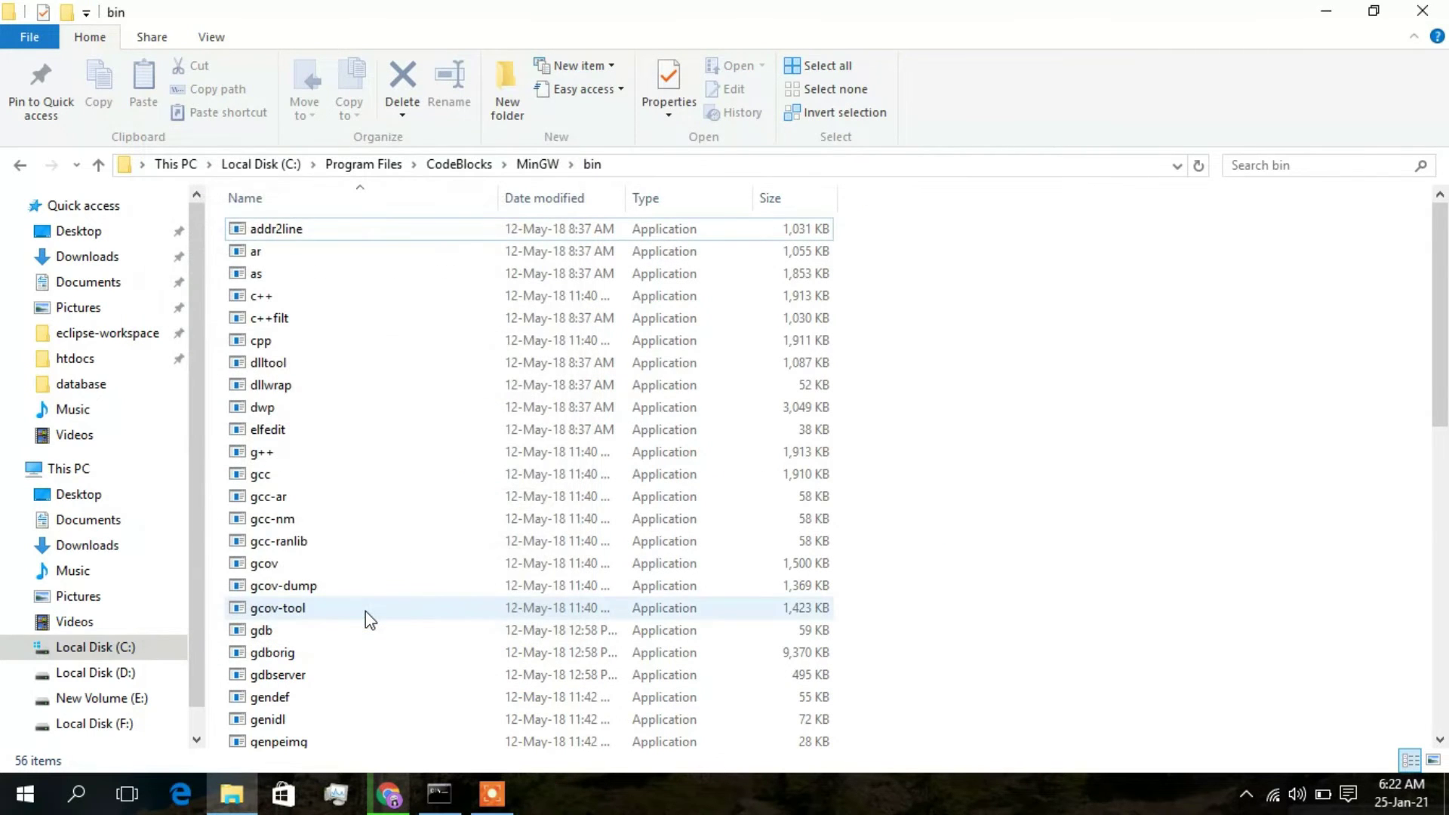
# - Minimize File Explorer, replace the old Command Prompt with a new one, and check gcc --version there
pyautogui.click(1329, 10)
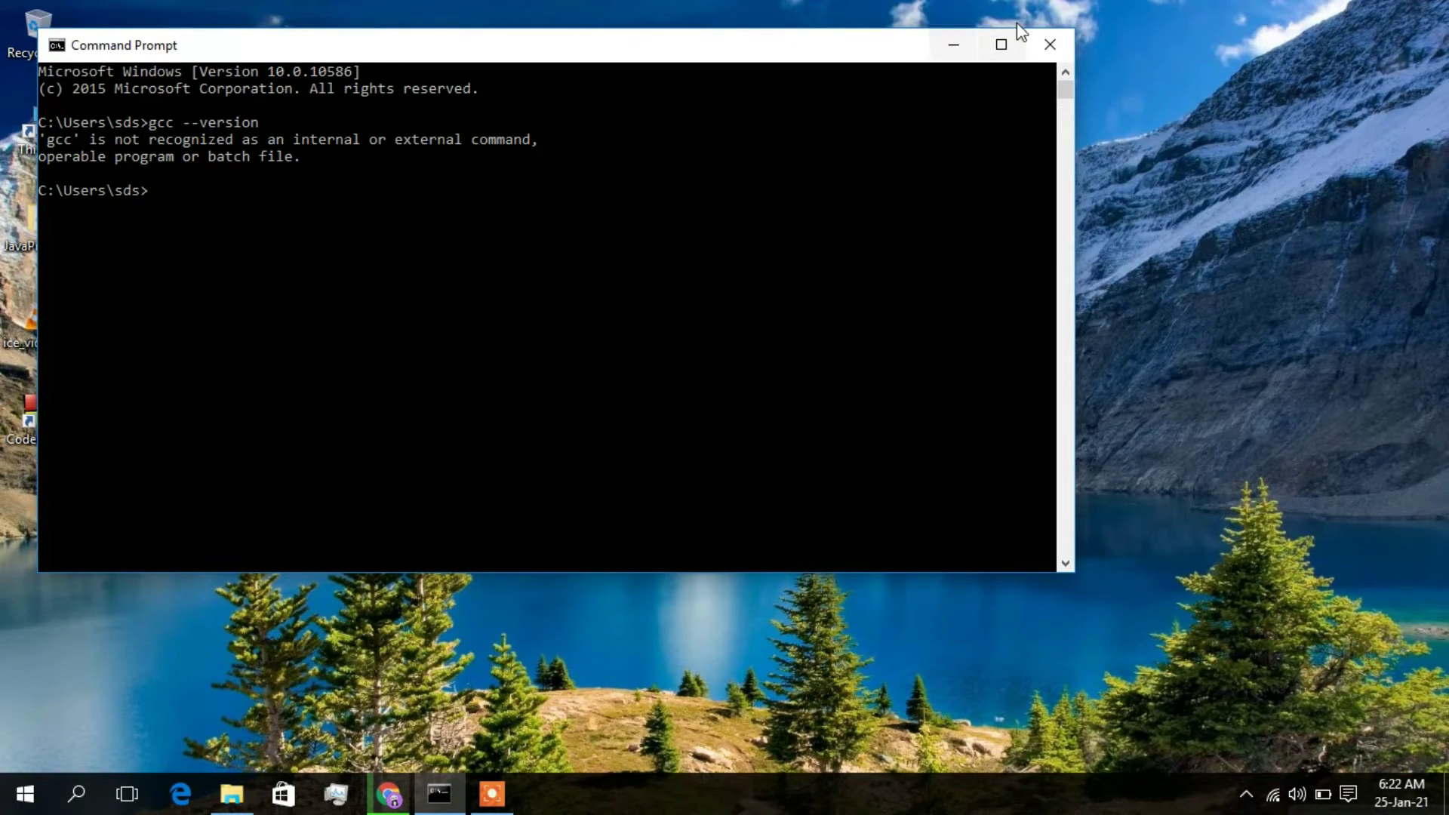
pyautogui.click(1034, 39)
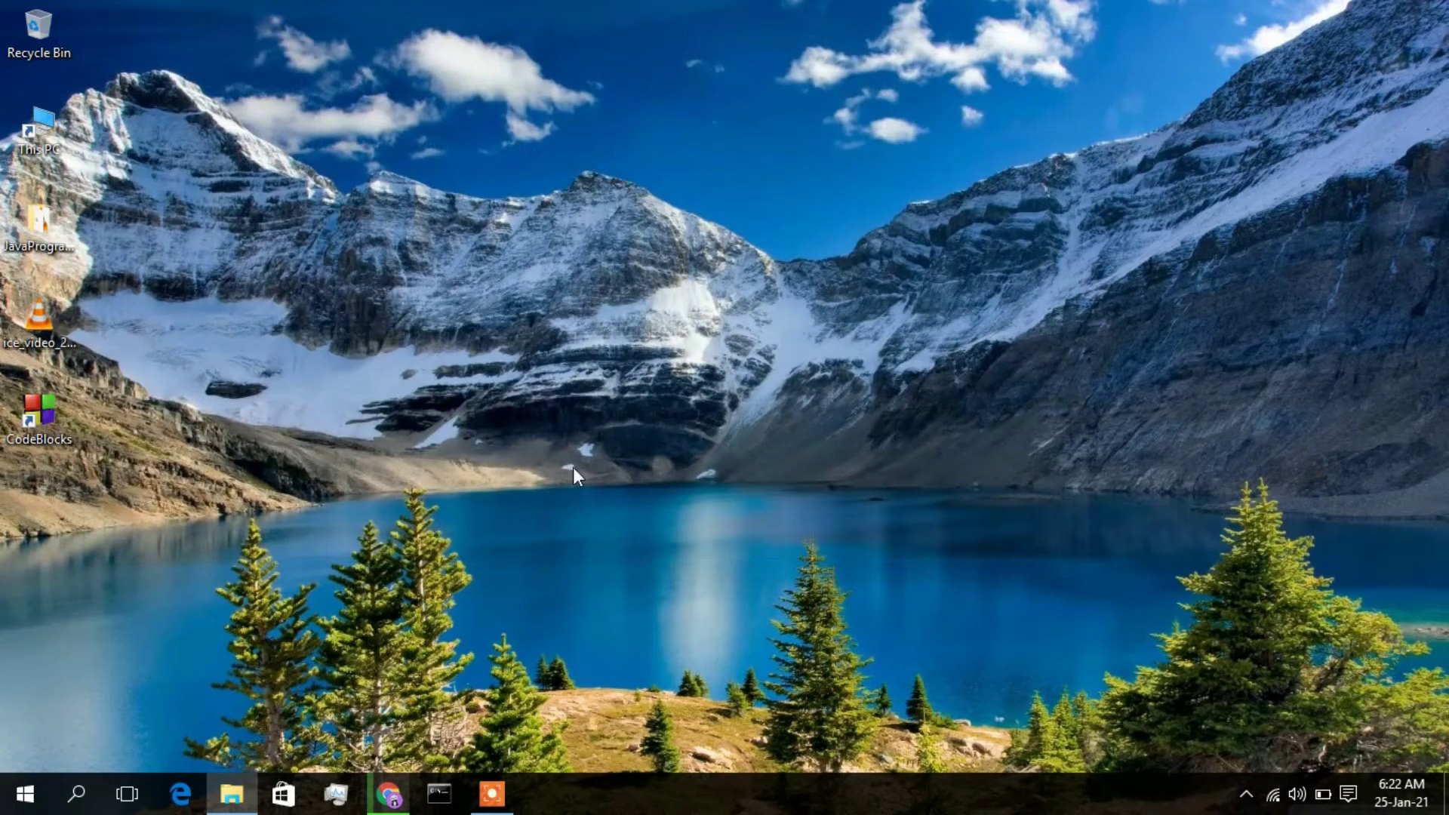
pyautogui.click(444, 797)
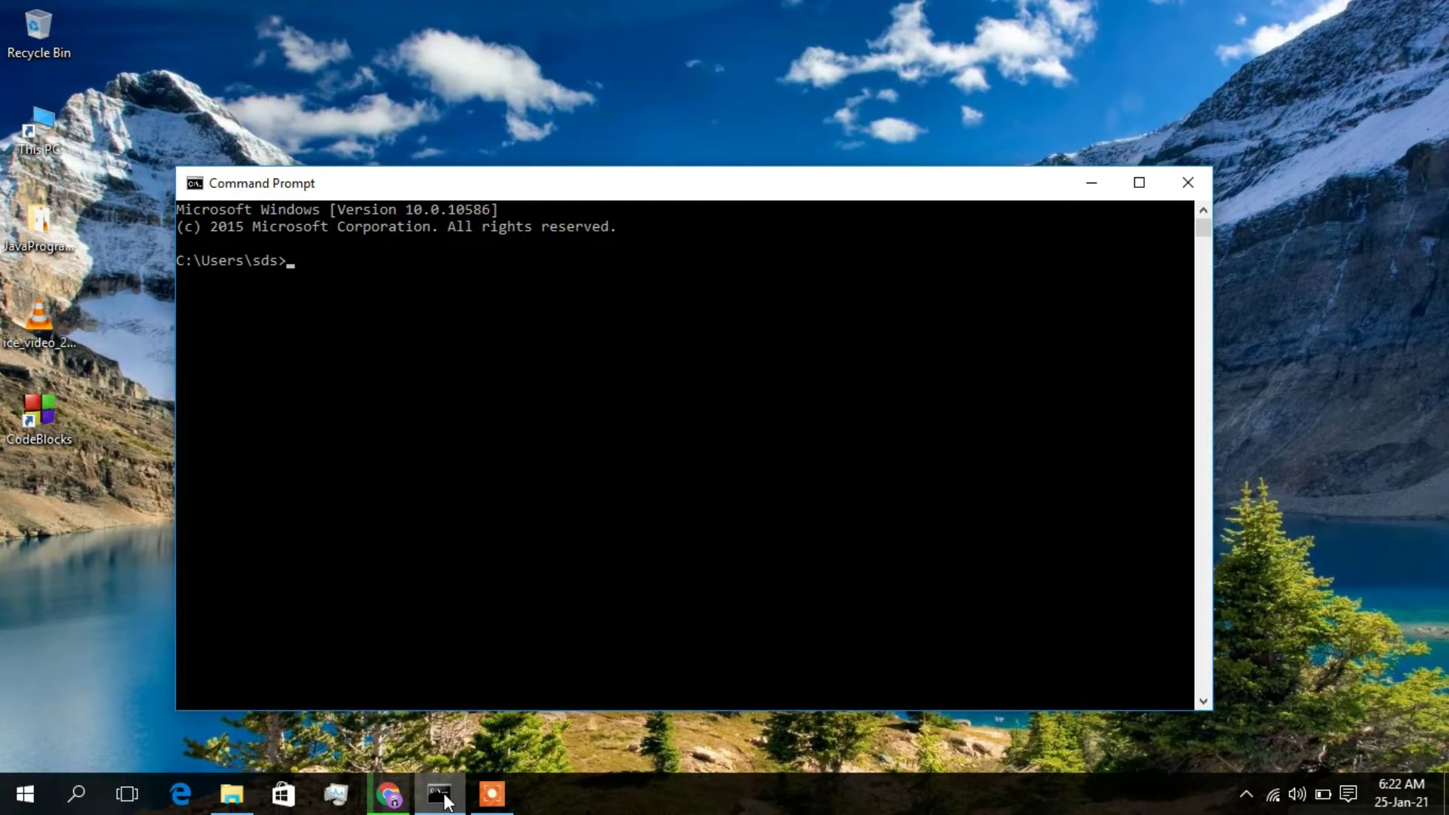
pyautogui.write('gcc --version')
pyautogui.press('Return')
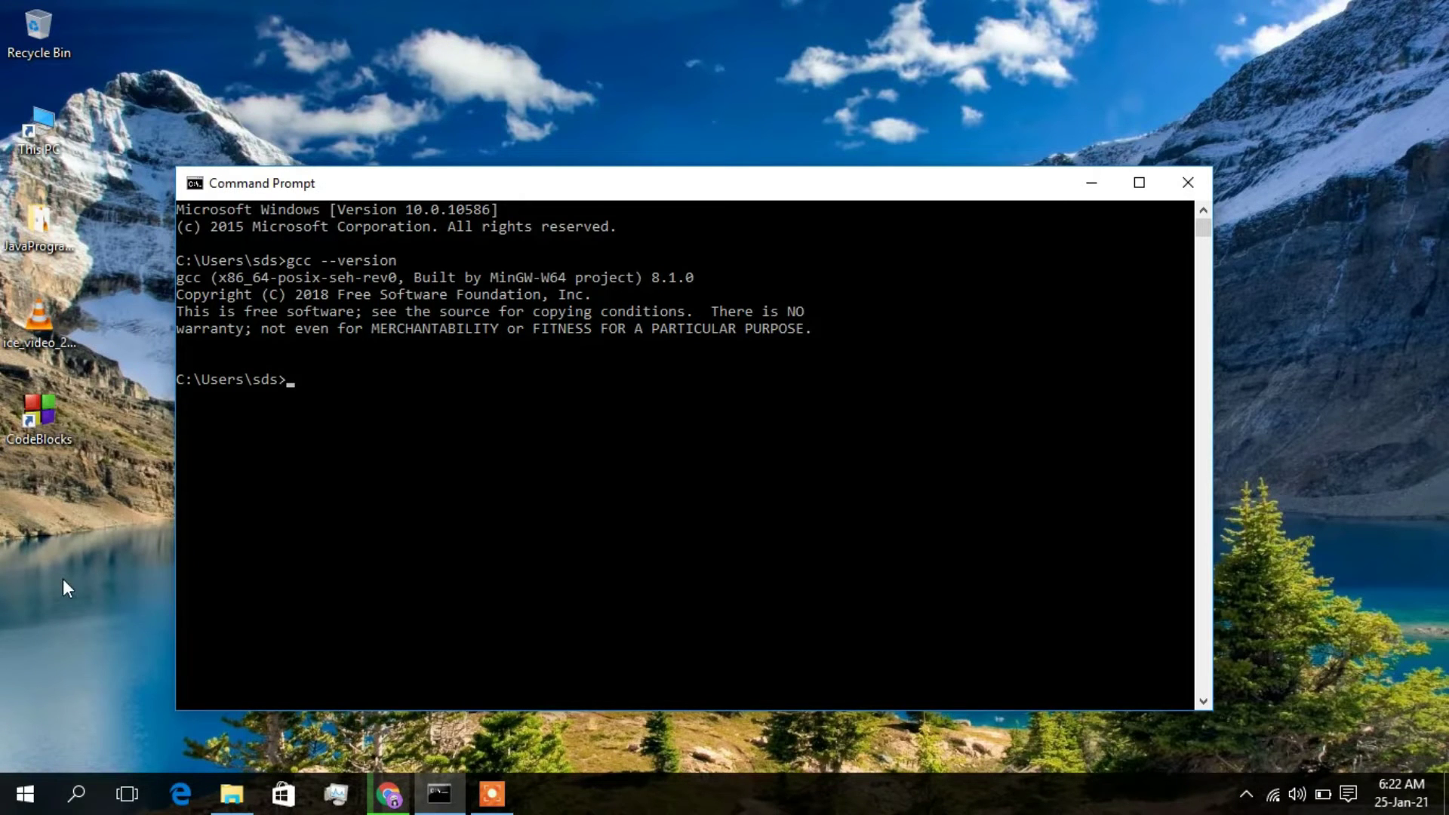
# - Launch CodeBlocks from the desktop and minimize the Command Prompt window
pyautogui.click(50, 410)
pyautogui.doubleClick(50, 409)
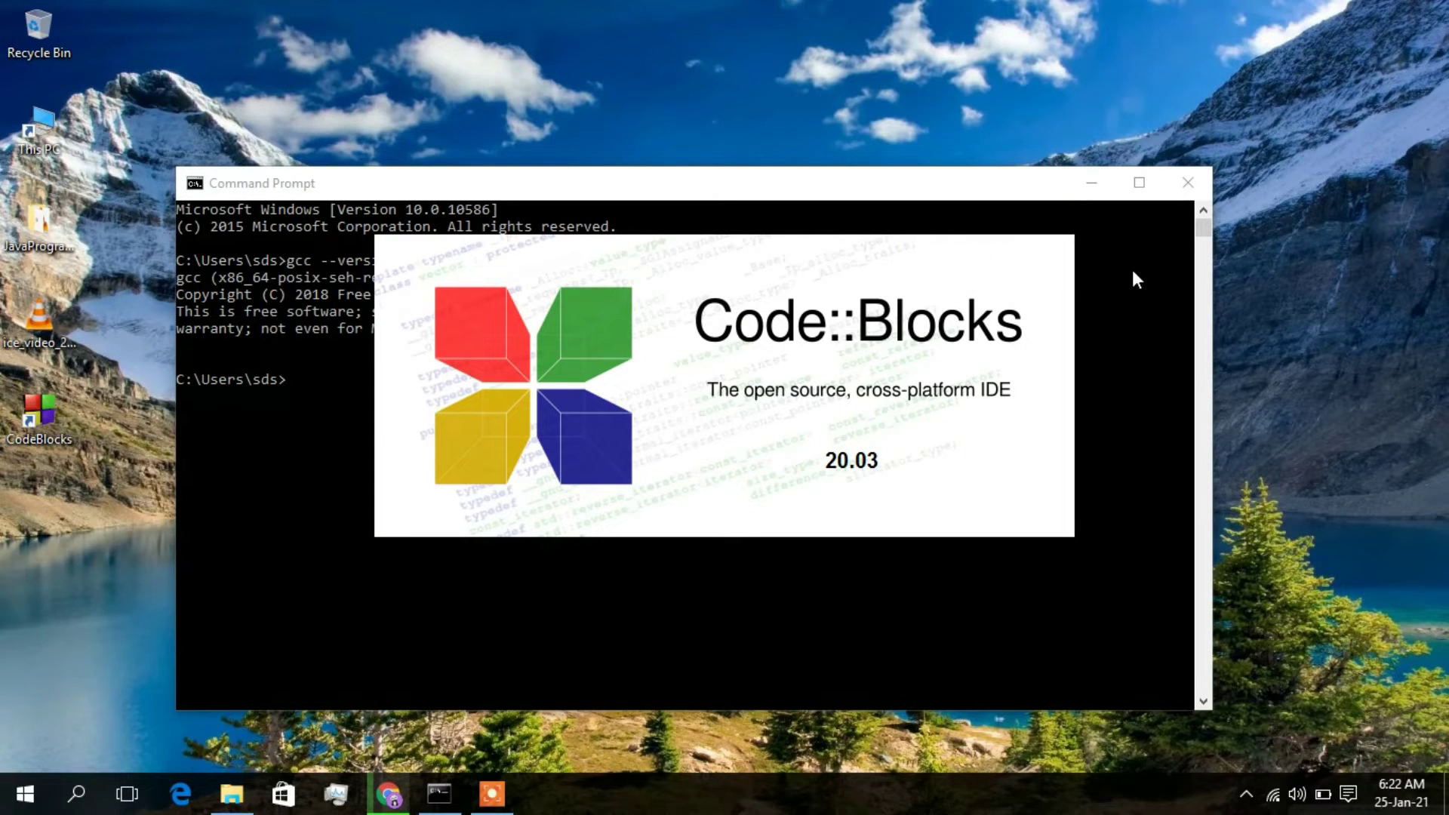
pyautogui.click(1095, 186)
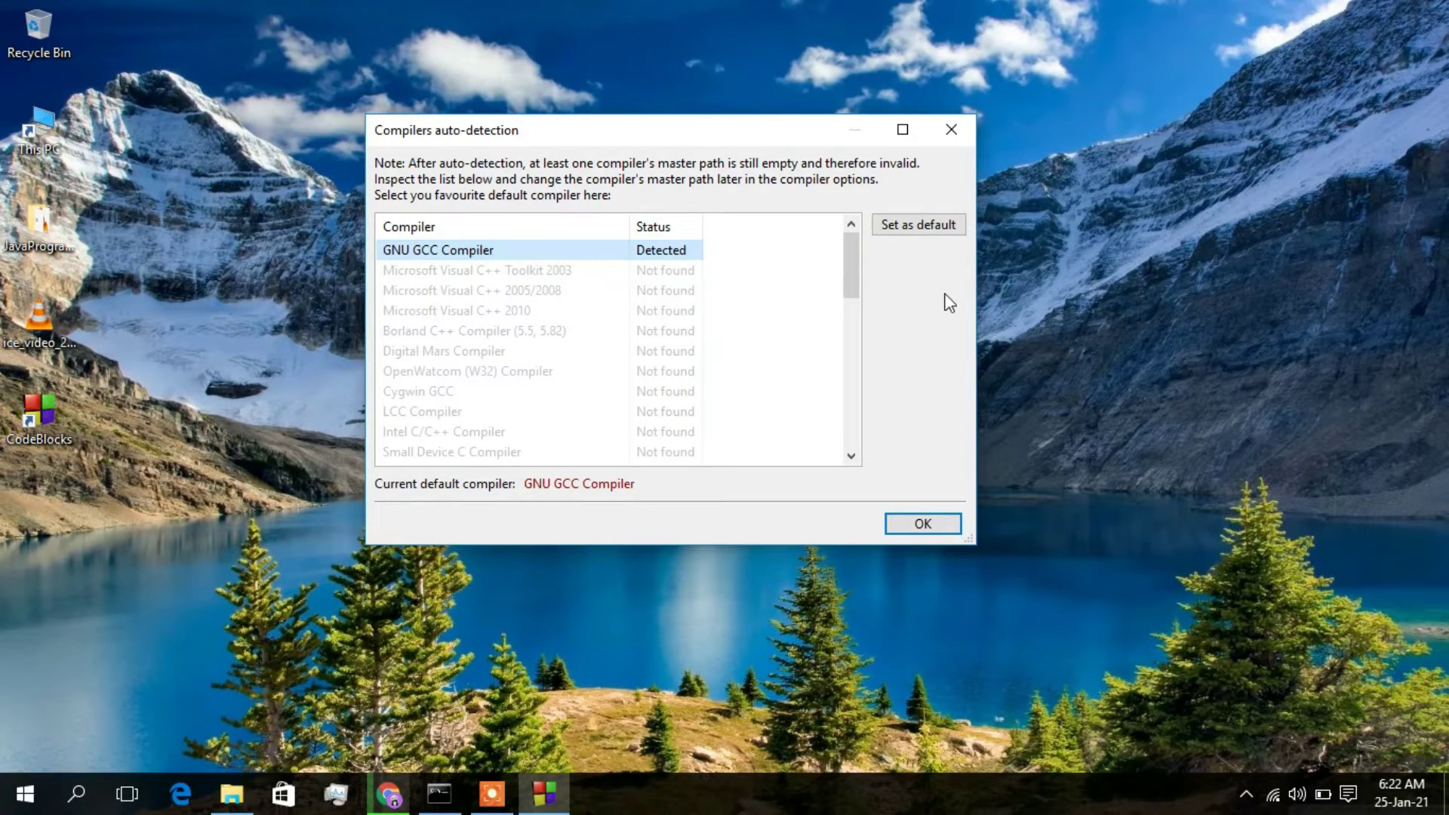
# - Keep GNU GCC Compiler as the default compiler and associate Code::Blocks with C/C++ file types
pyautogui.click(924, 523)
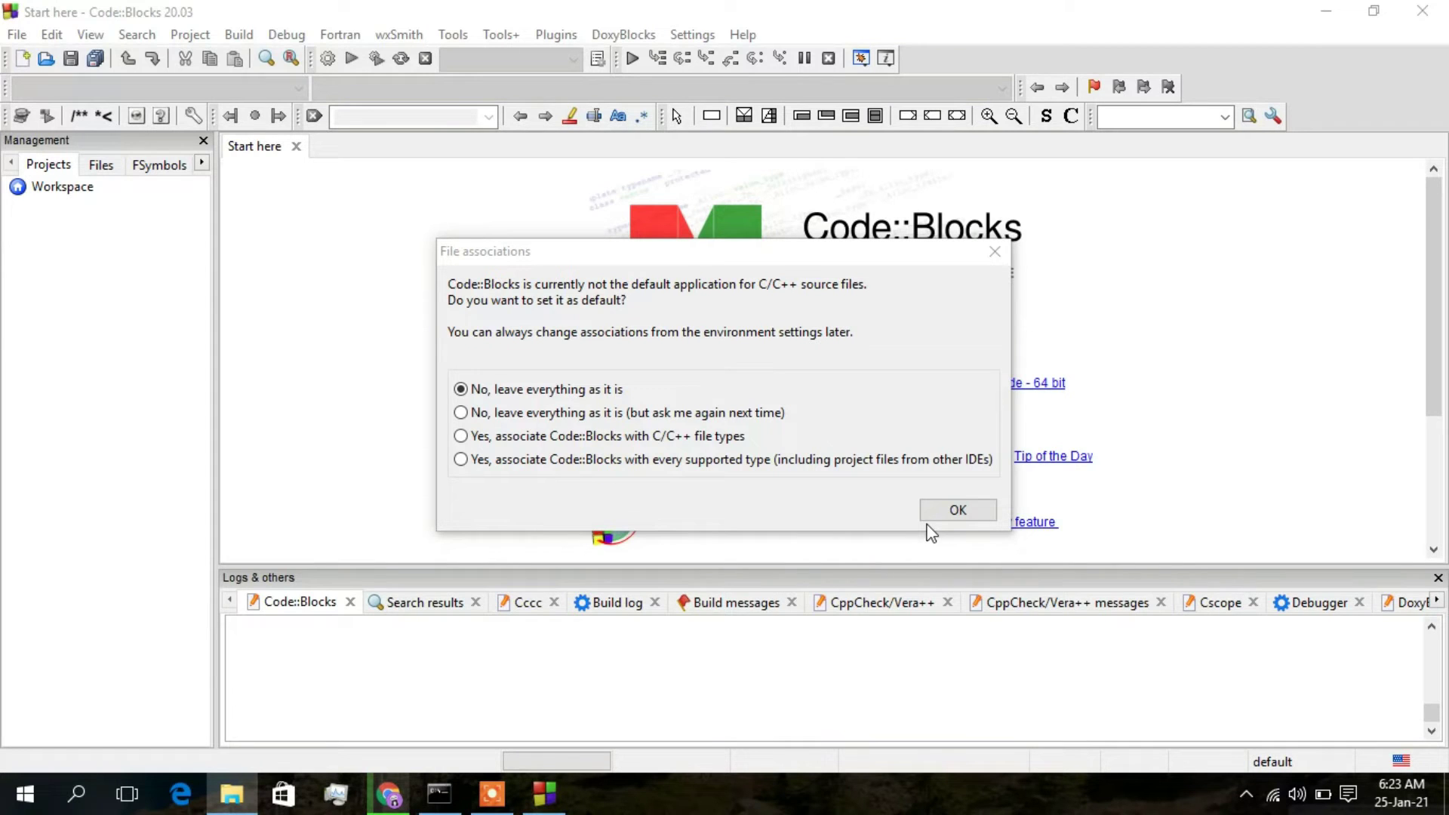
pyautogui.click(532, 442)
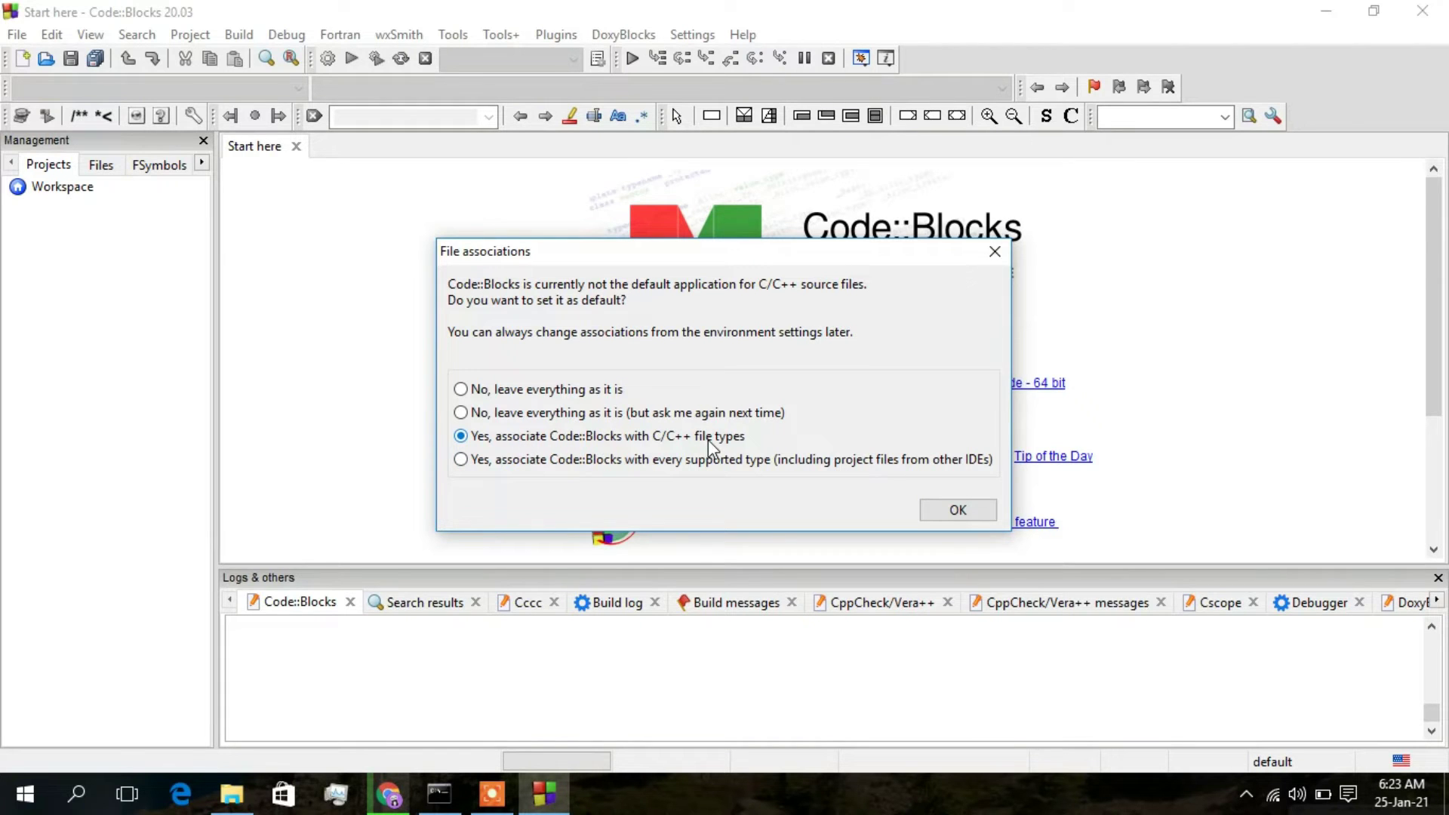
pyautogui.click(978, 517)
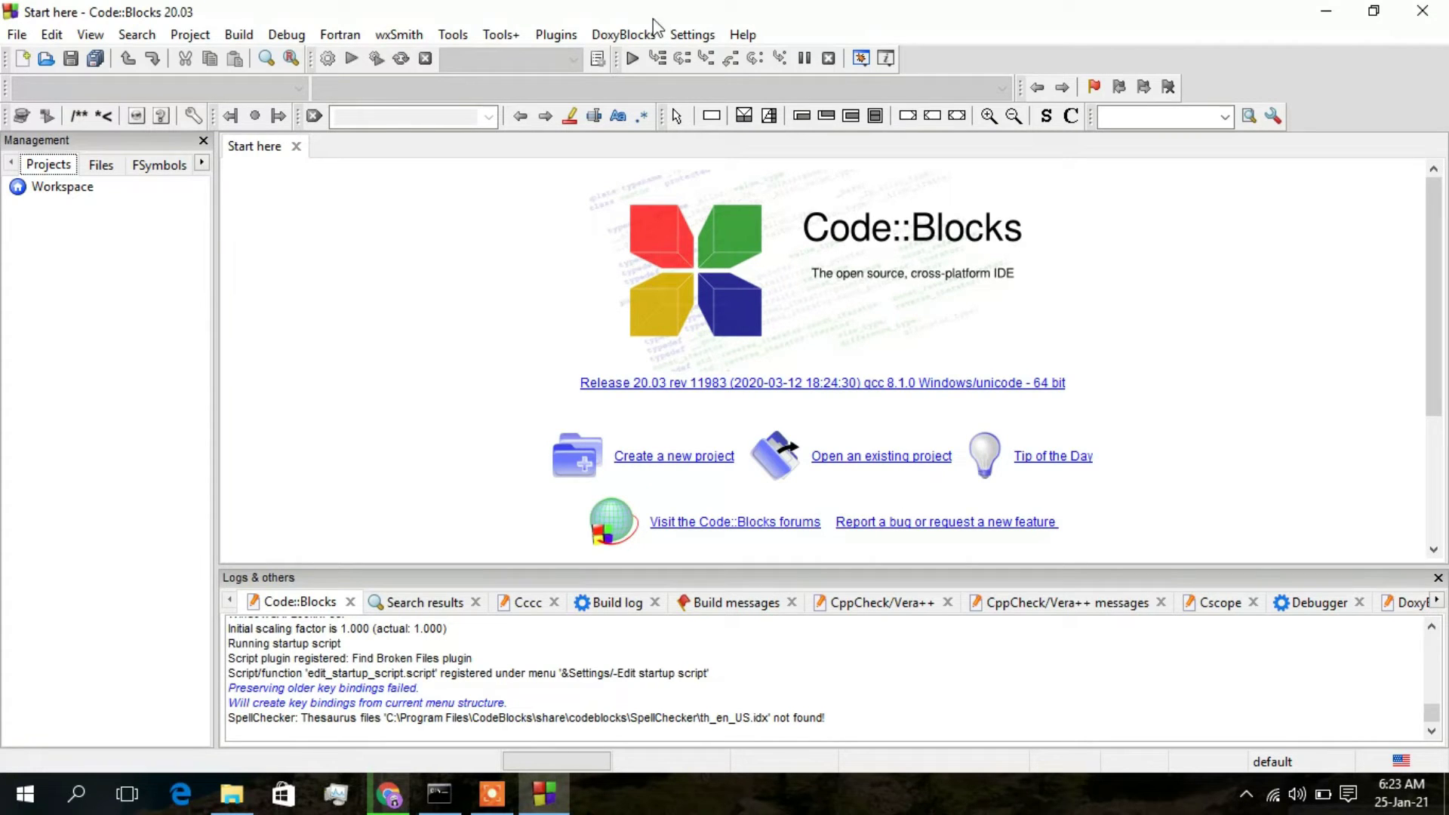
# - Create an empty file and write #include<stdio.h> followed by an int main() function with an empty body
pyautogui.click(23, 61)
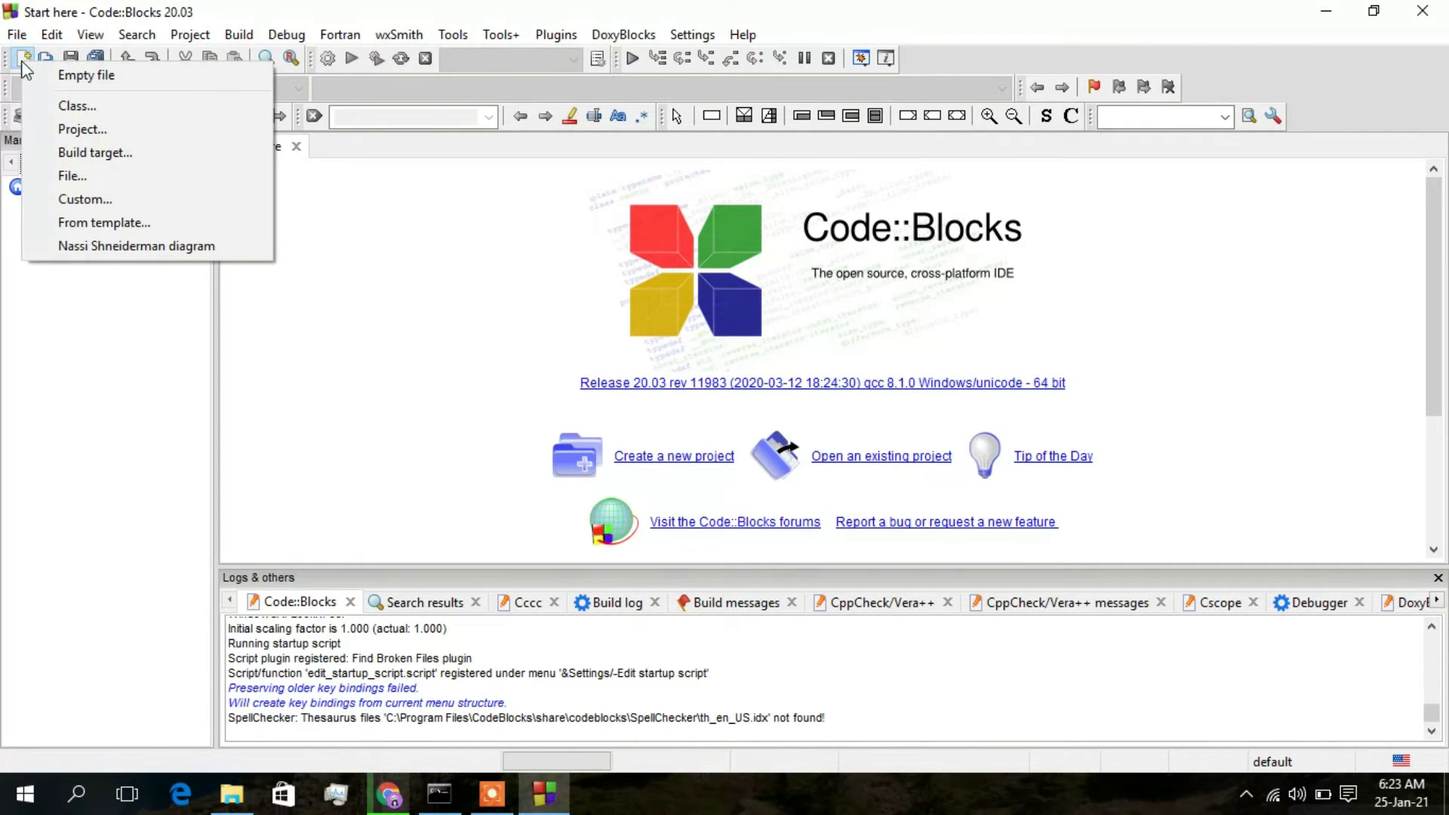
pyautogui.click(73, 77)
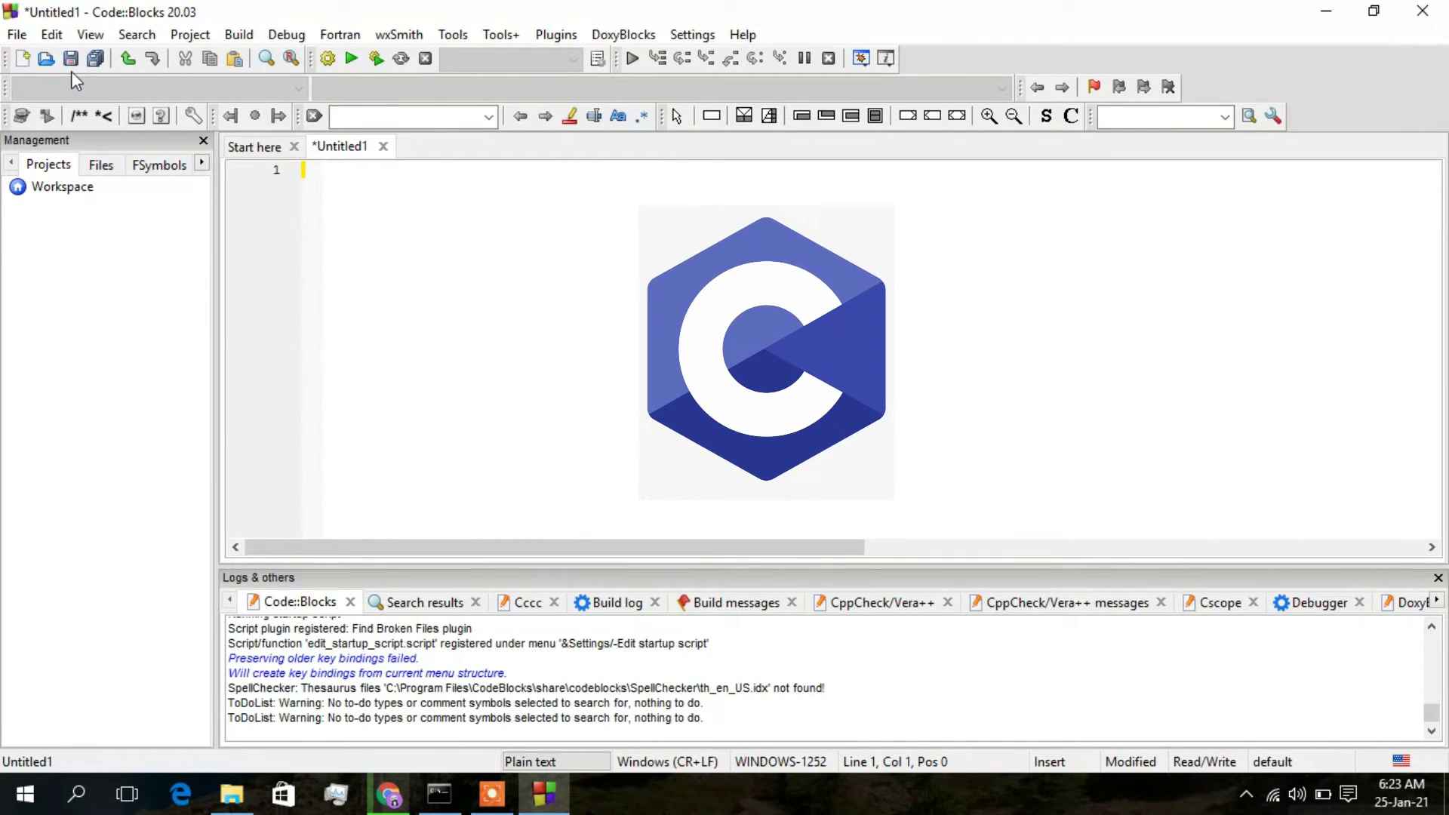
pyautogui.write('#include<stdio.h>')
pyautogui.press('Return')
pyautogui.write('i')
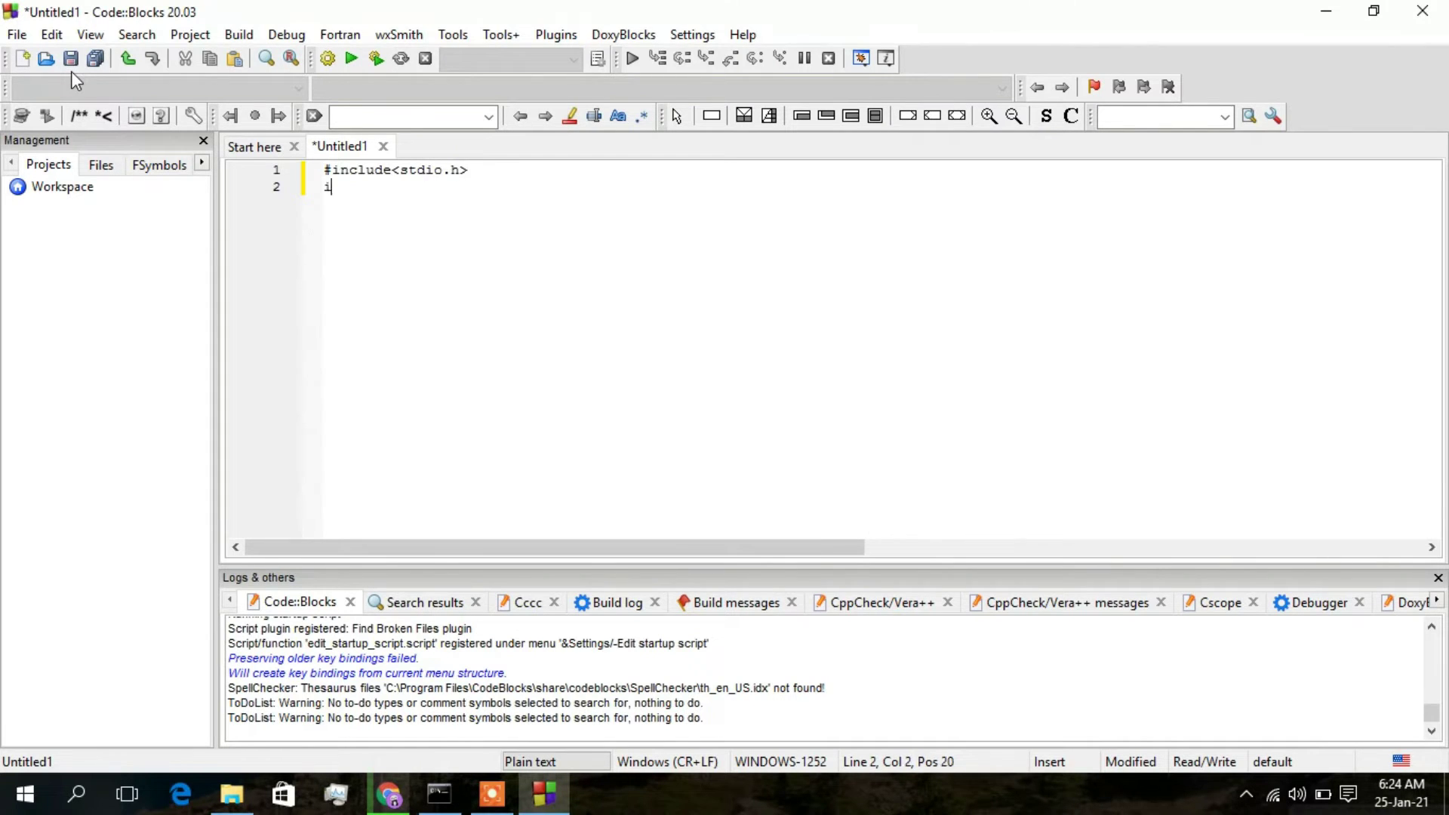
pyautogui.write('nt main(')
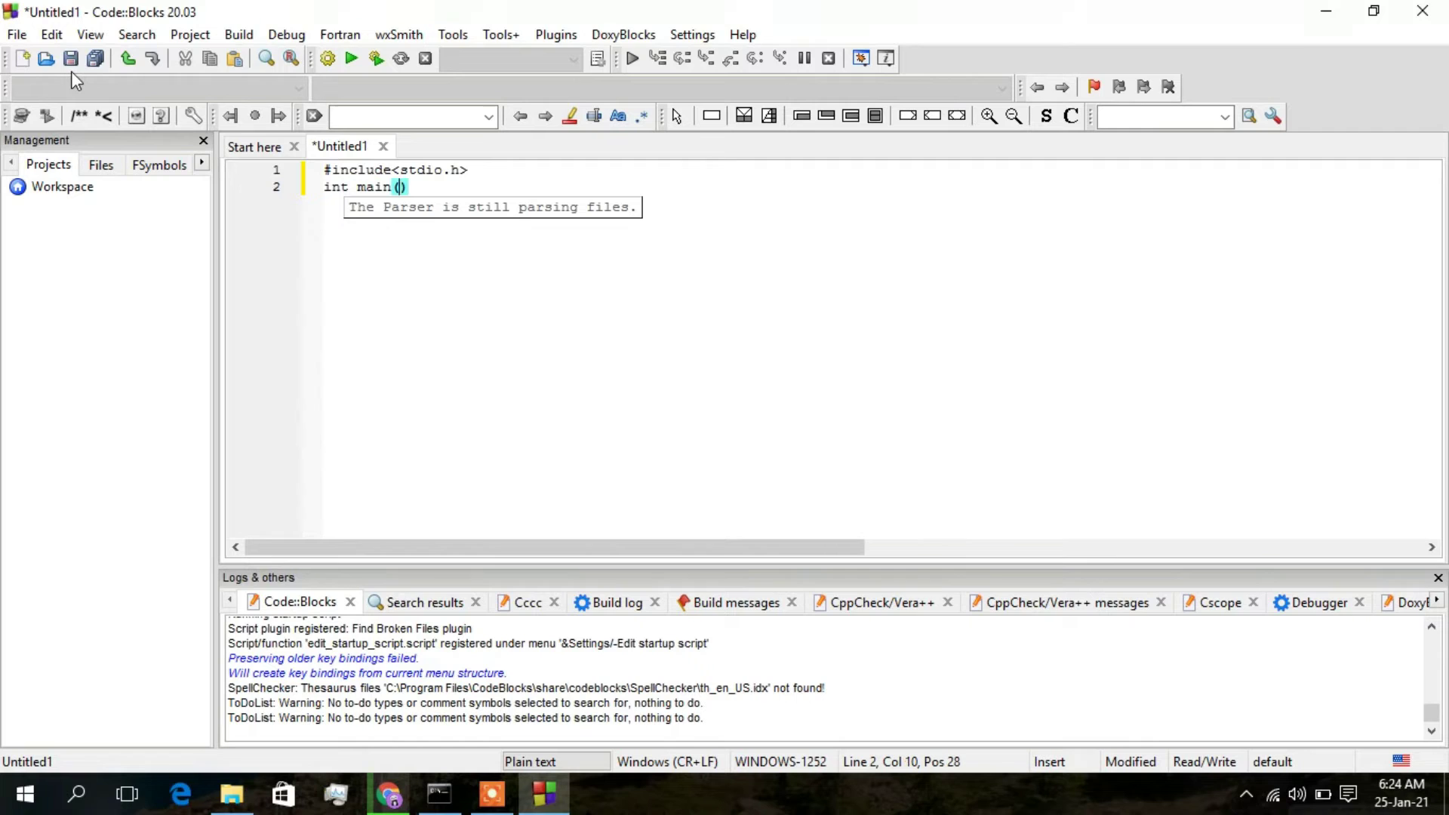
pyautogui.write('){')
pyautogui.press('Return')
pyautogui.press('Return')
# - Fill the main() body with the indented statements printf("Hello World!!"); and return 0;
pyautogui.press('Up')
pyautogui.press('Tab')
pyautogui.write('pri')
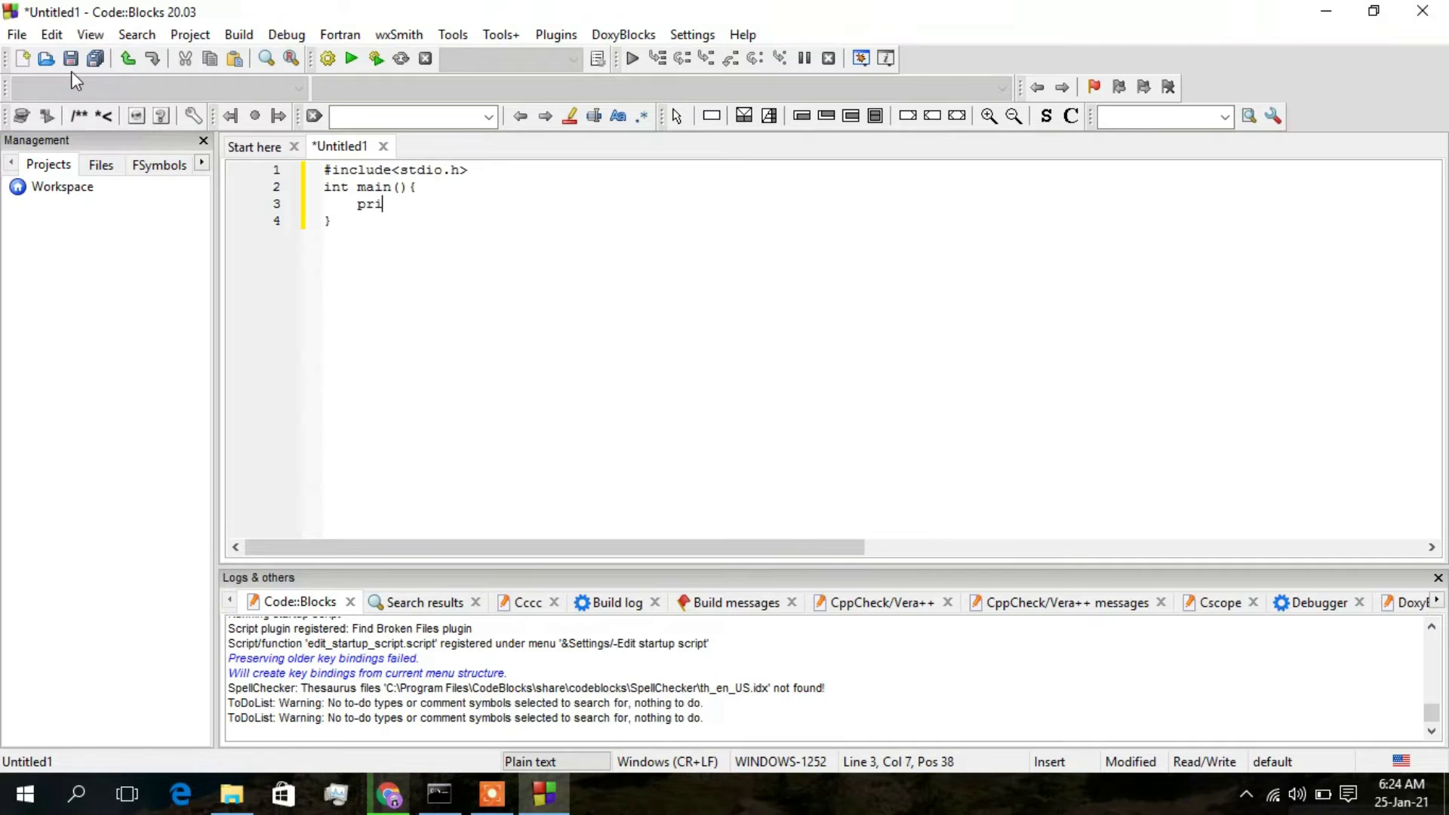
pyautogui.write('ntf("H')
pyautogui.write('ello Wor')
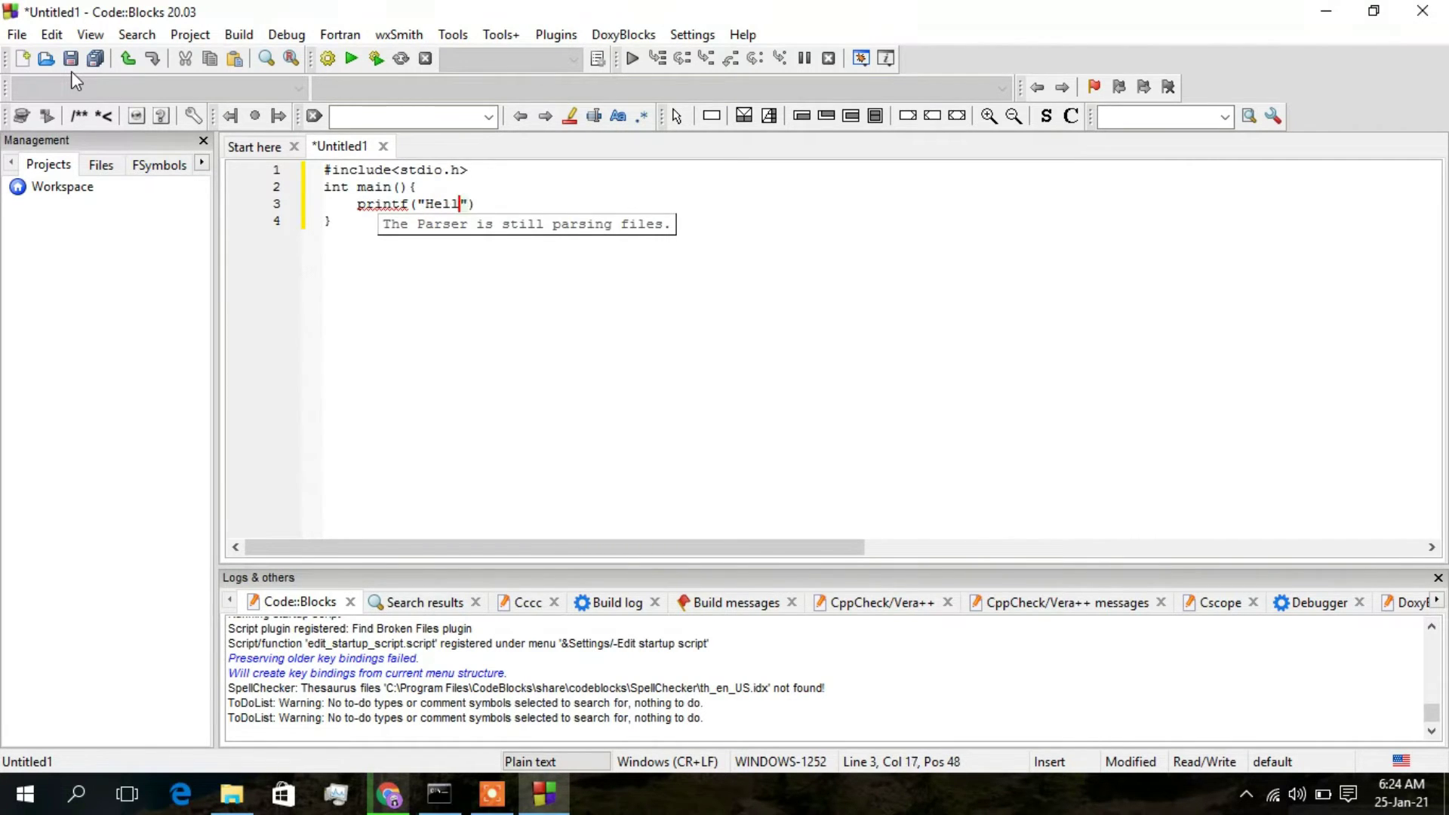
pyautogui.write('ld!!");')
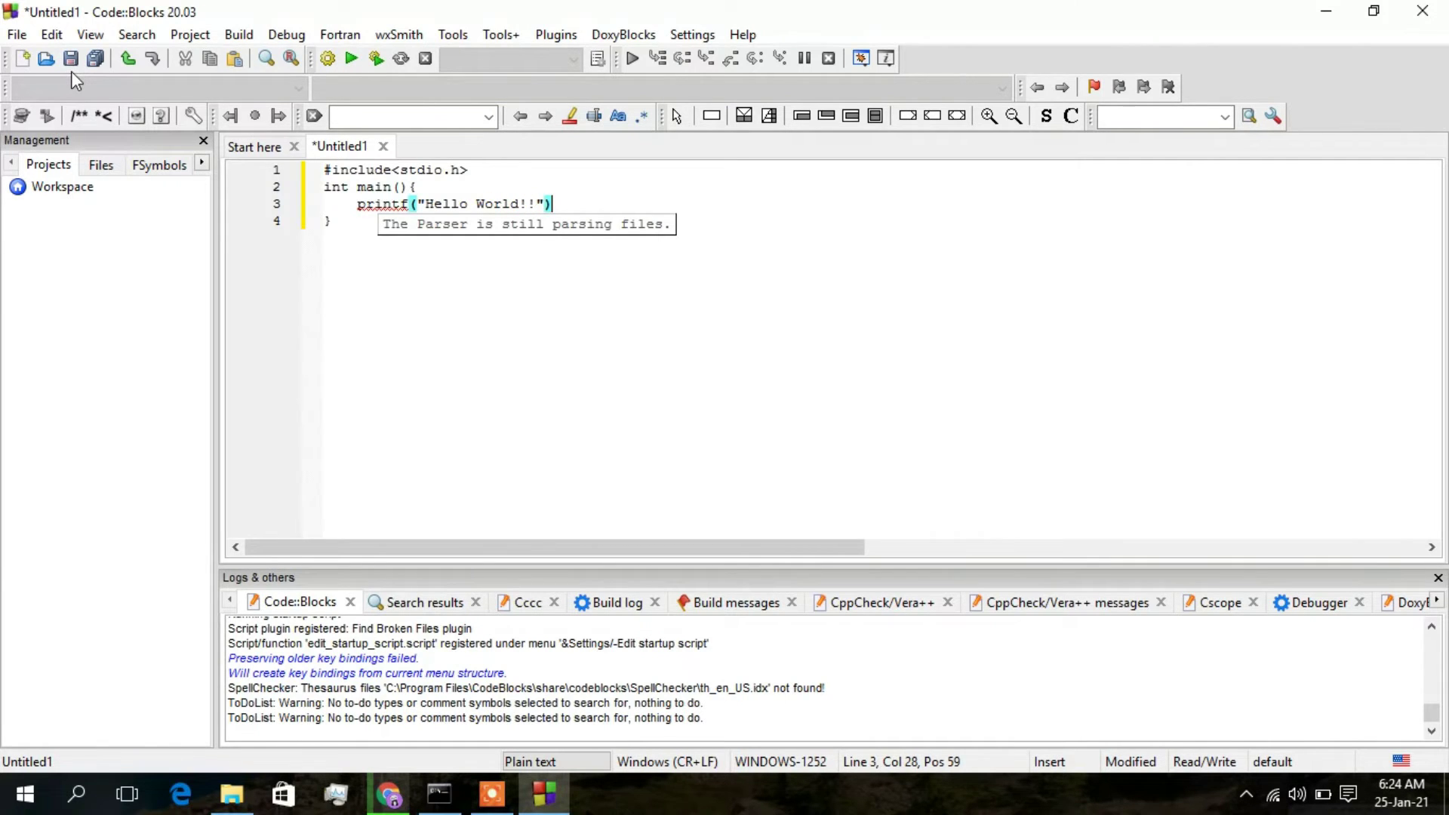
pyautogui.press('Return')
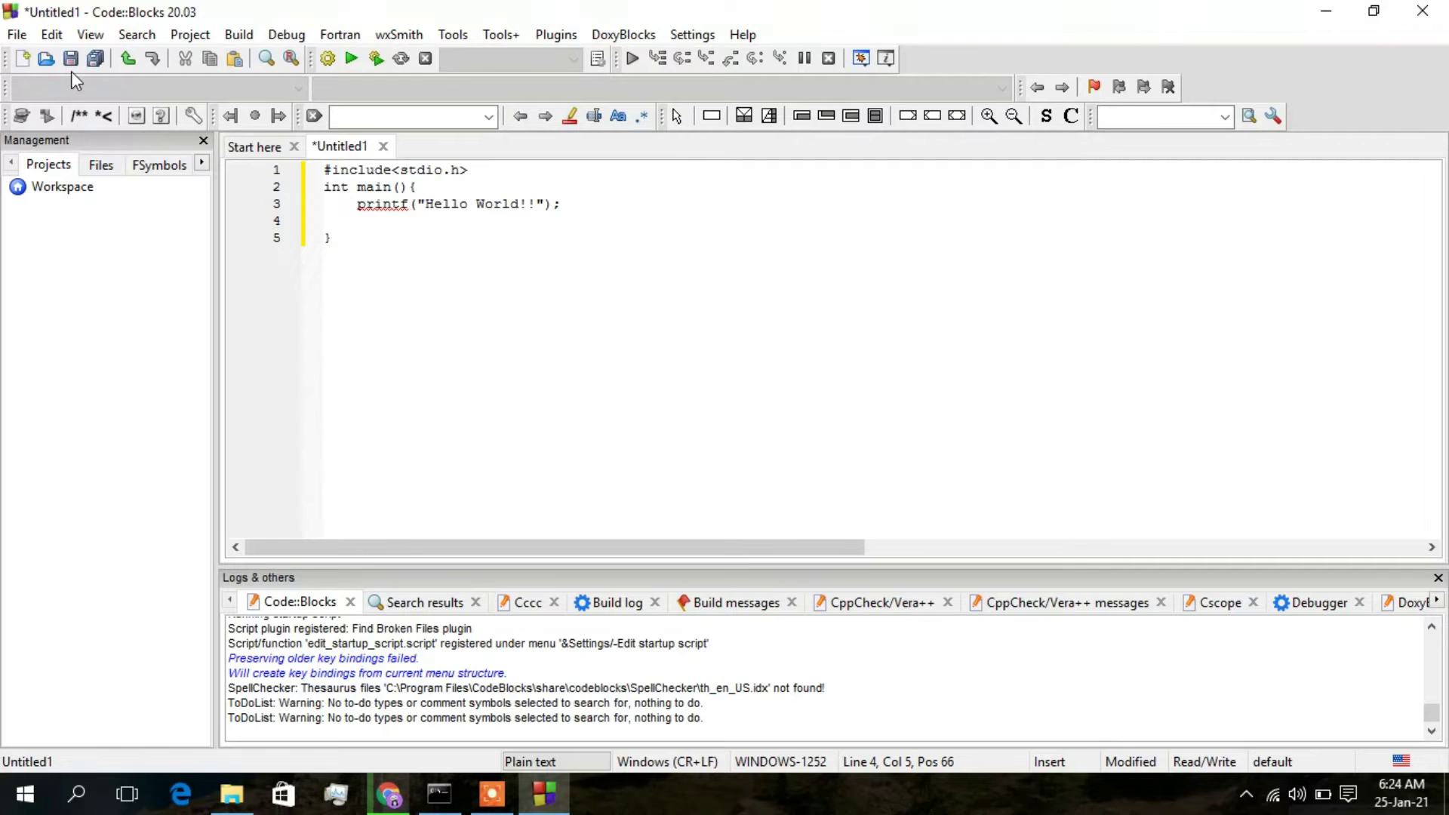
pyautogui.write('t')
pyautogui.press('BackSpace')
pyautogui.write('return 0;')
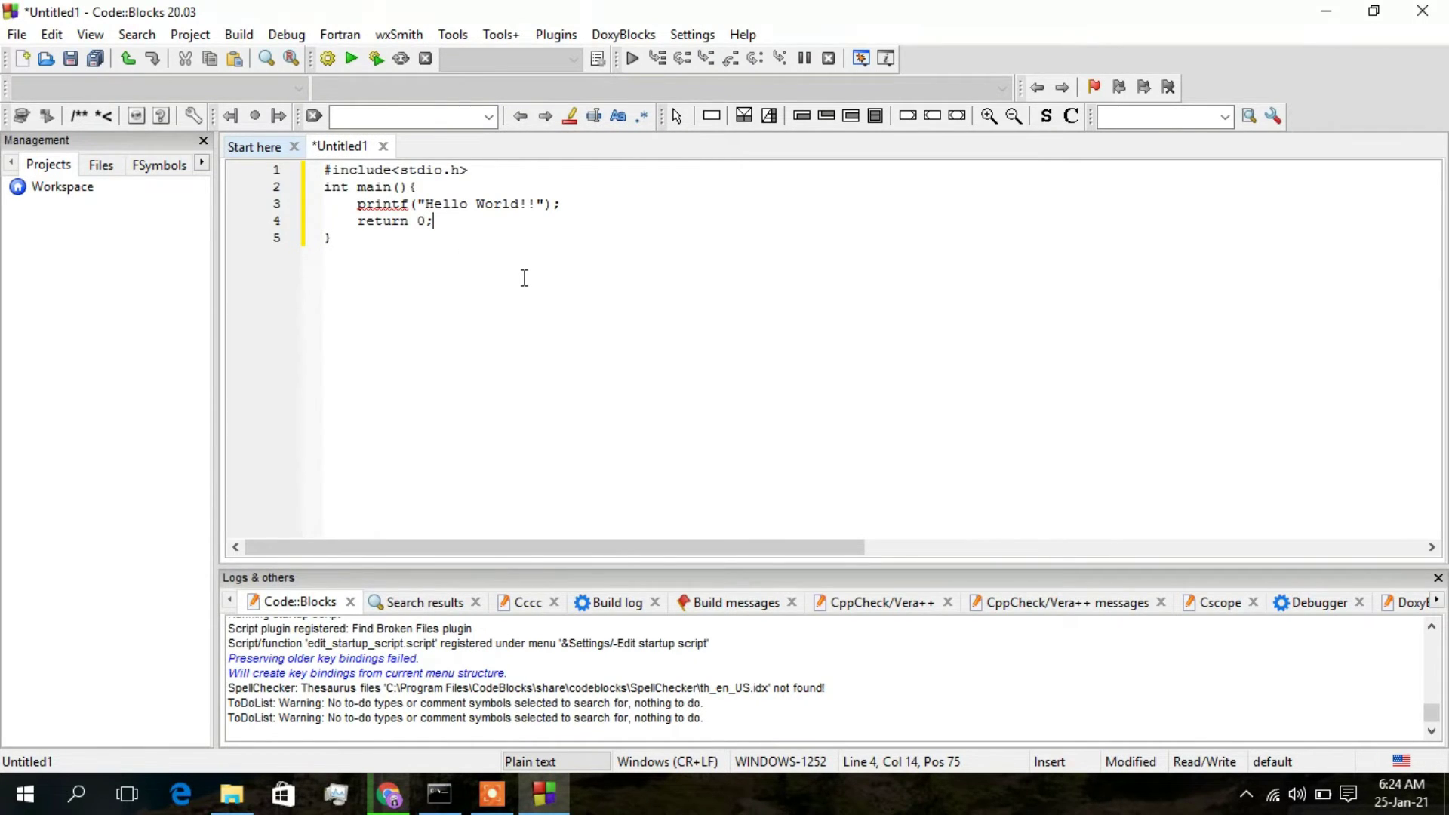
# - Start saving the file, and create and open a new folder named C_Programs in Documents
pyautogui.hotkey('ctrl', 's')
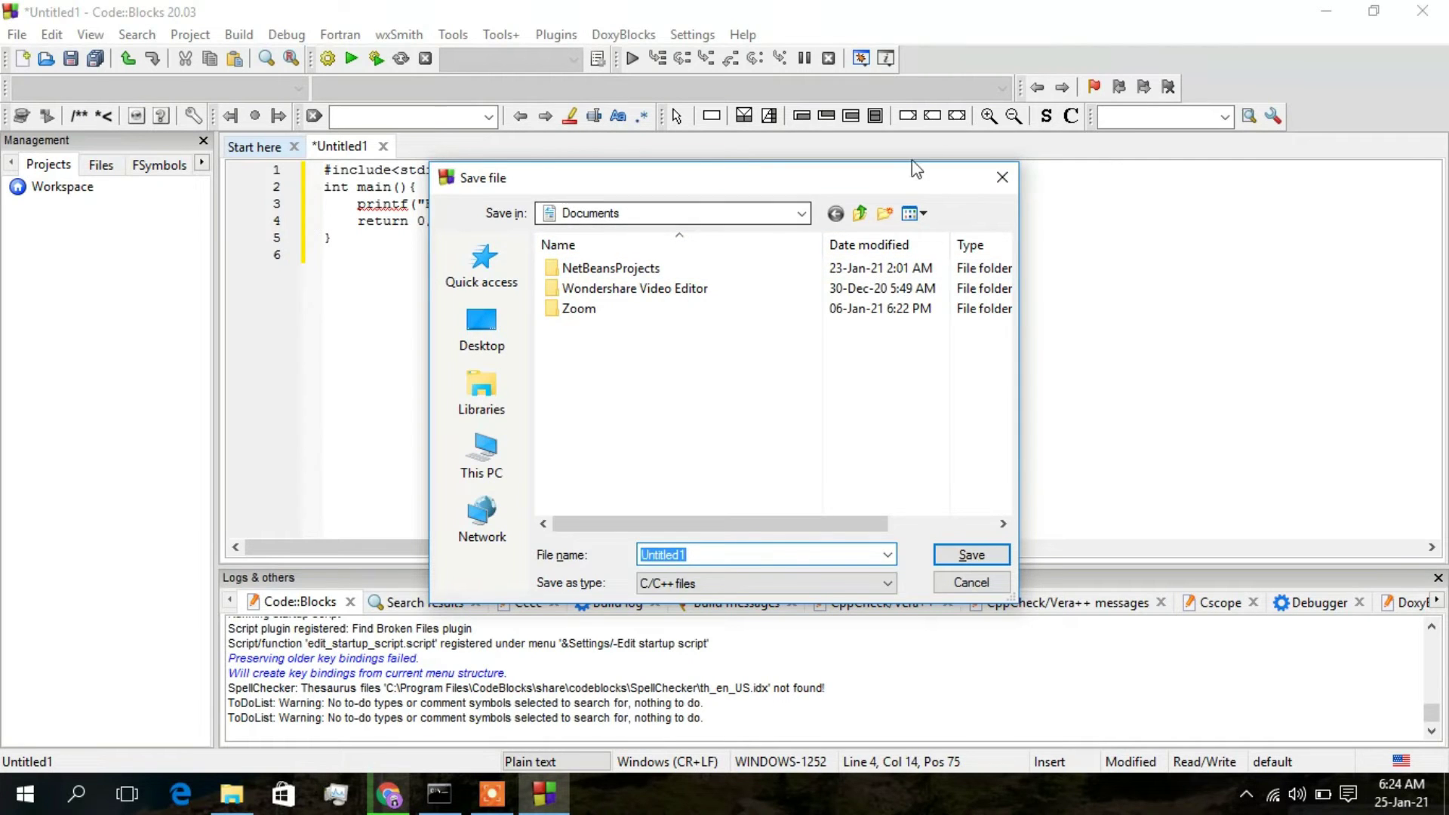
pyautogui.click(888, 215)
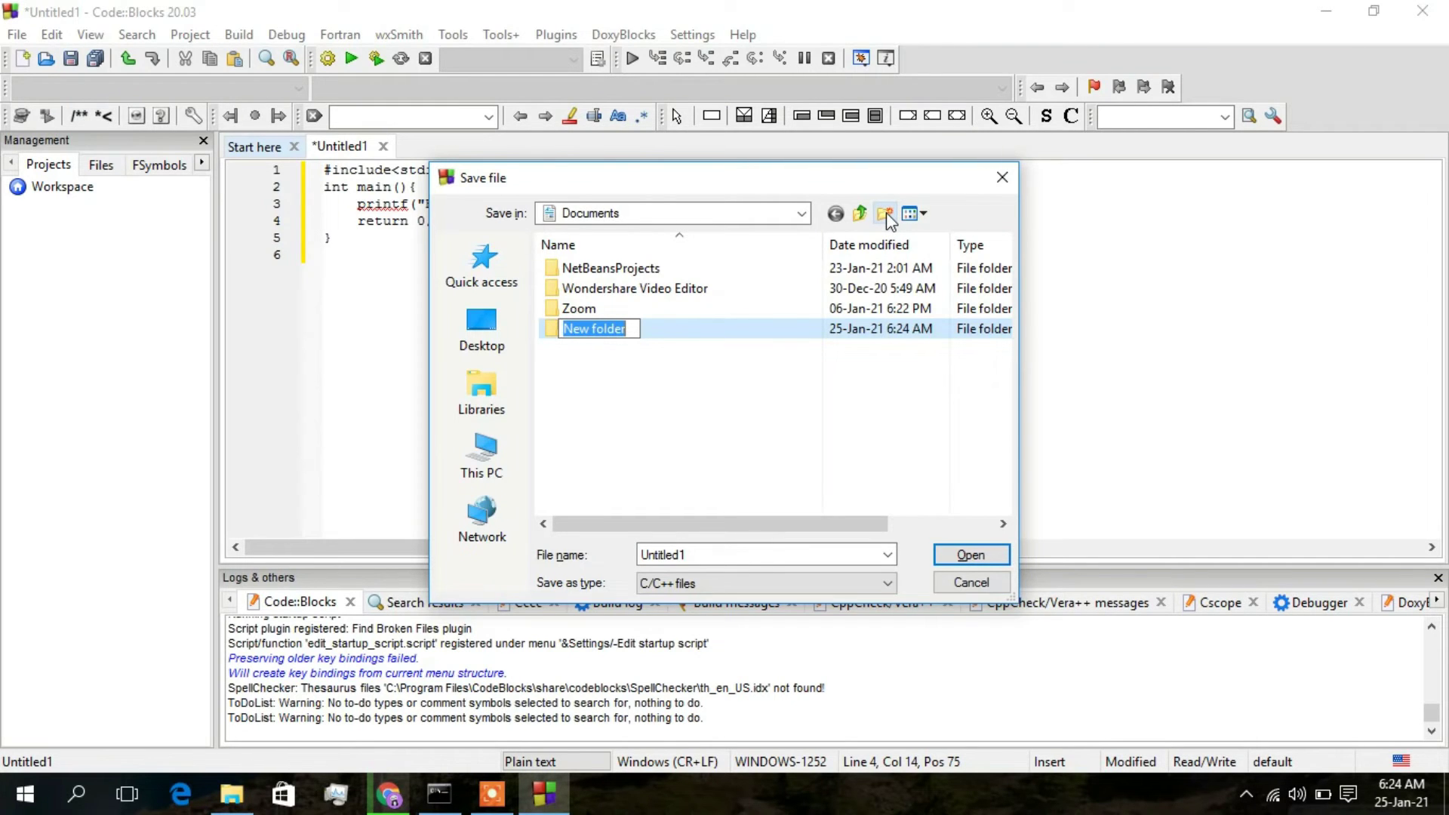
pyautogui.write('C')
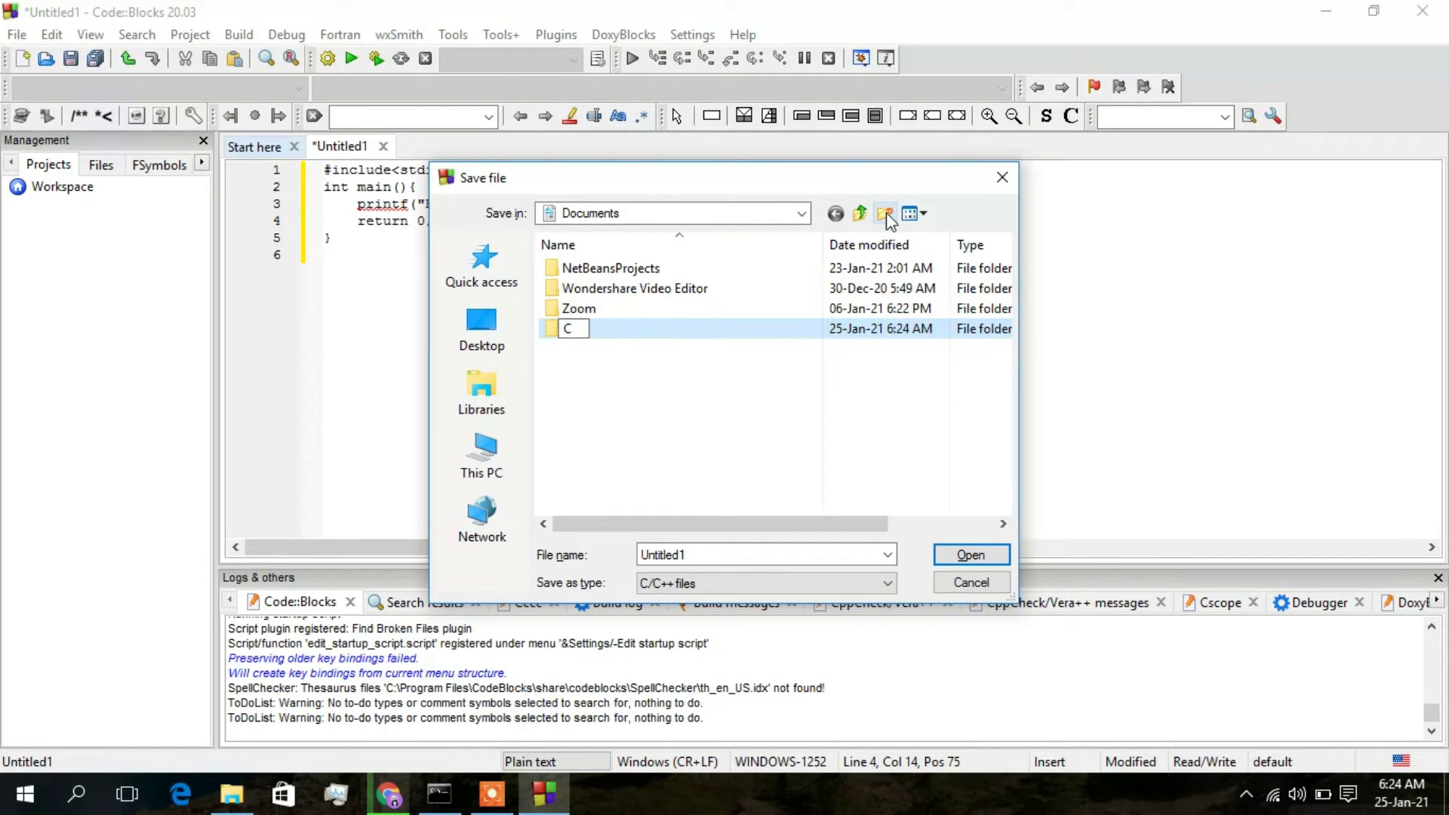
pyautogui.write('_Programs')
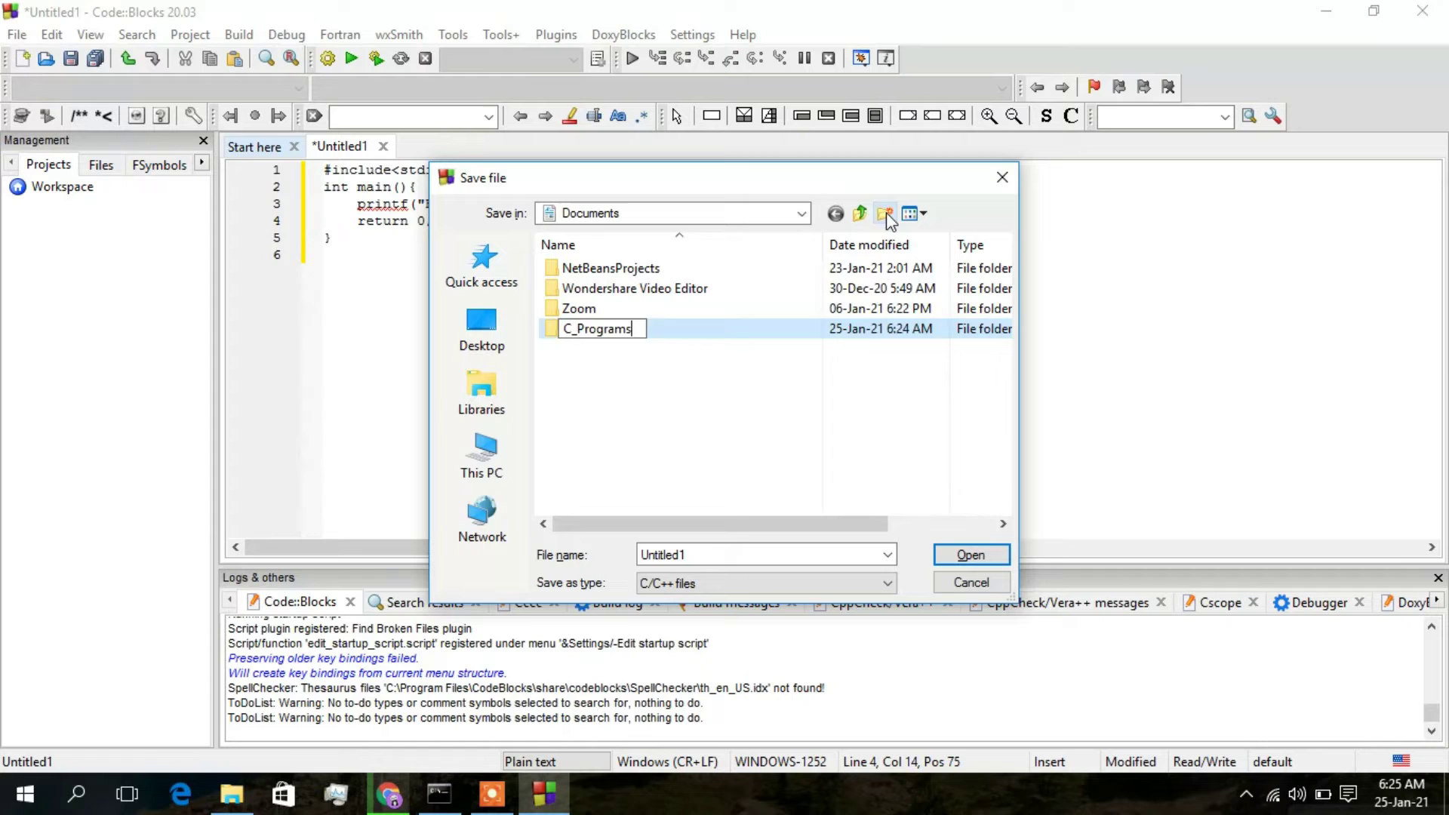
pyautogui.press('Return')
pyautogui.doubleClick(647, 330)
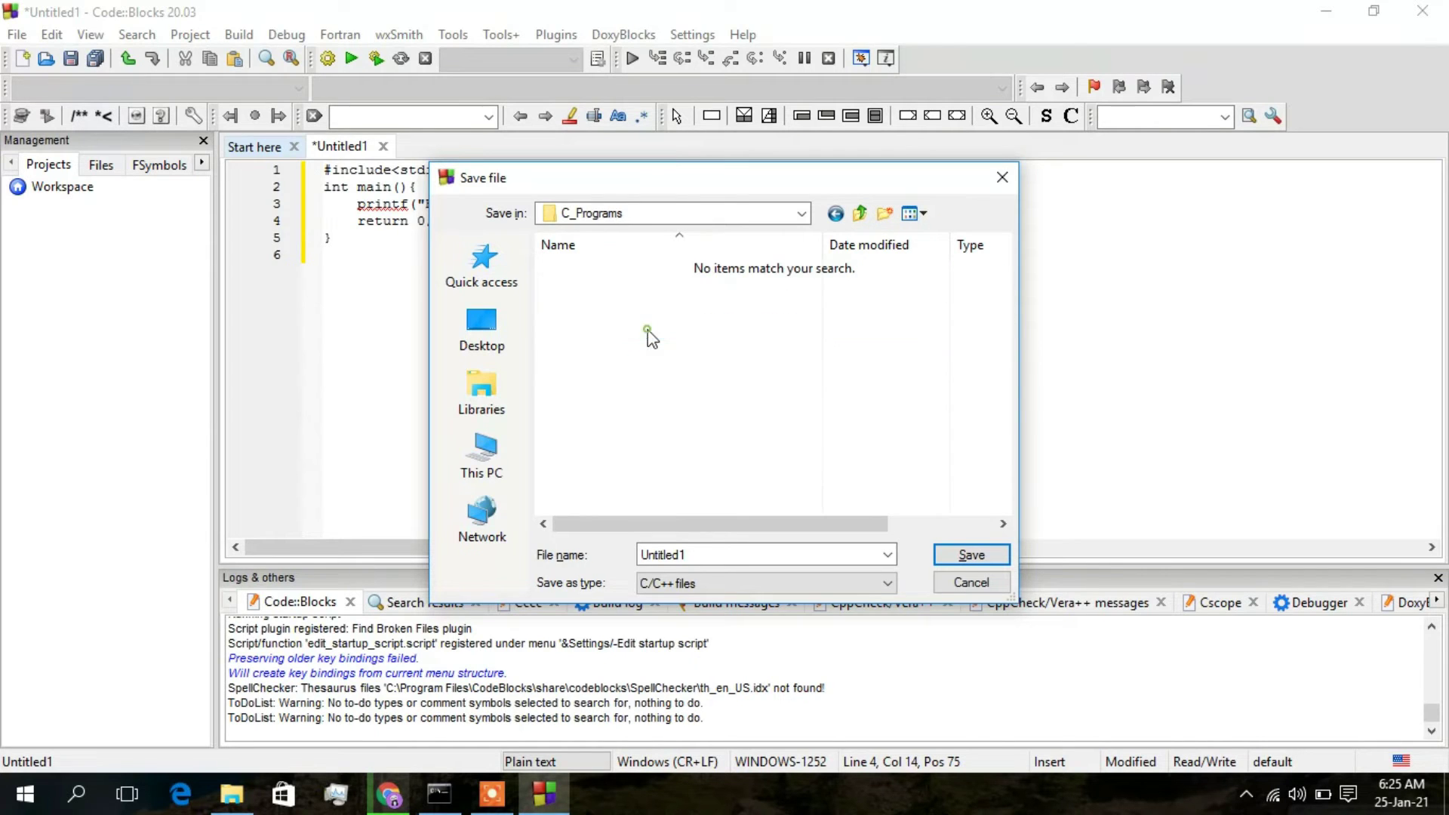
# - Save the file in the C_Programs folder as prog1.c
pyautogui.click(718, 552)
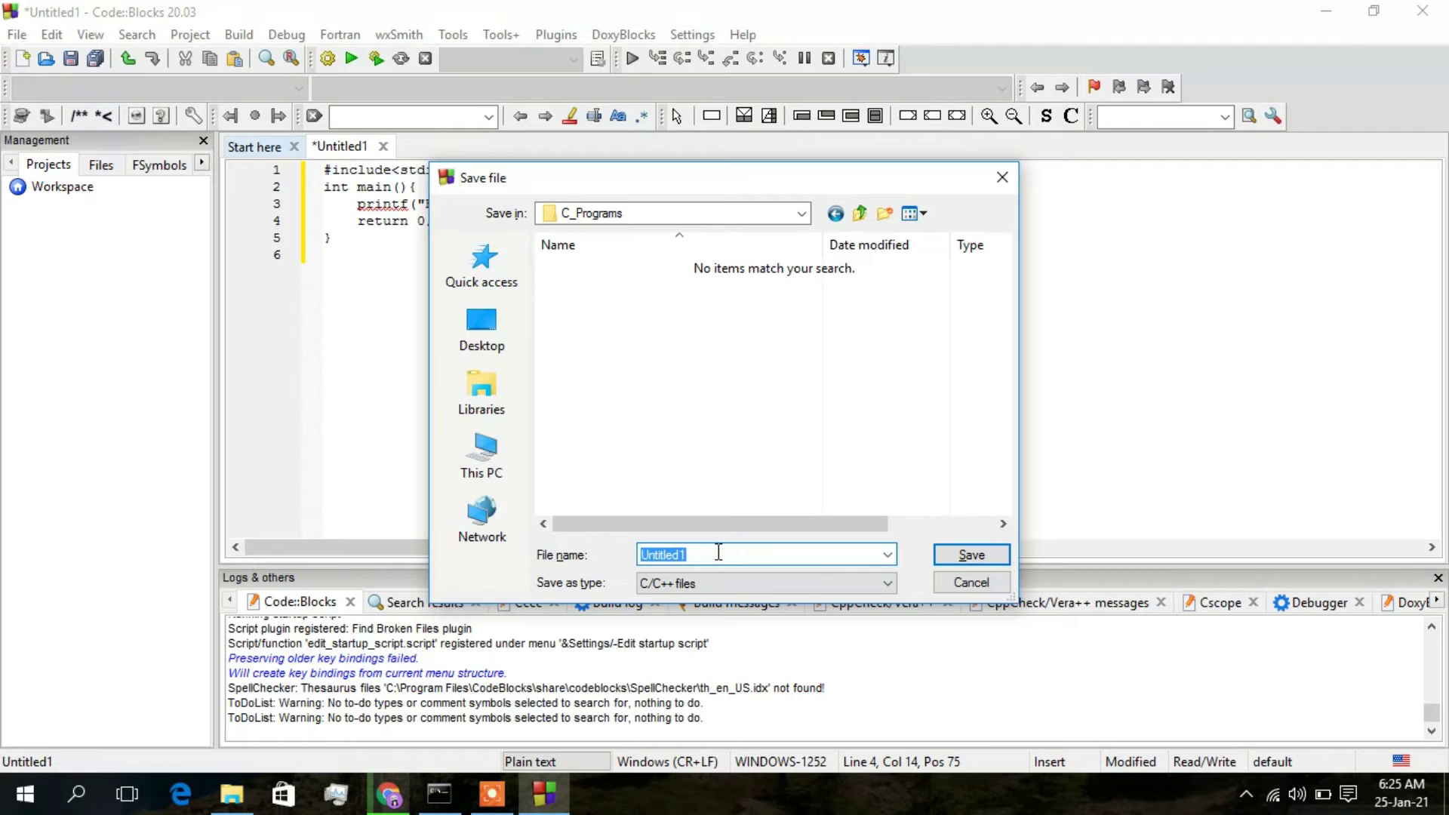
pyautogui.write('prog1.c')
pyautogui.press('Return')
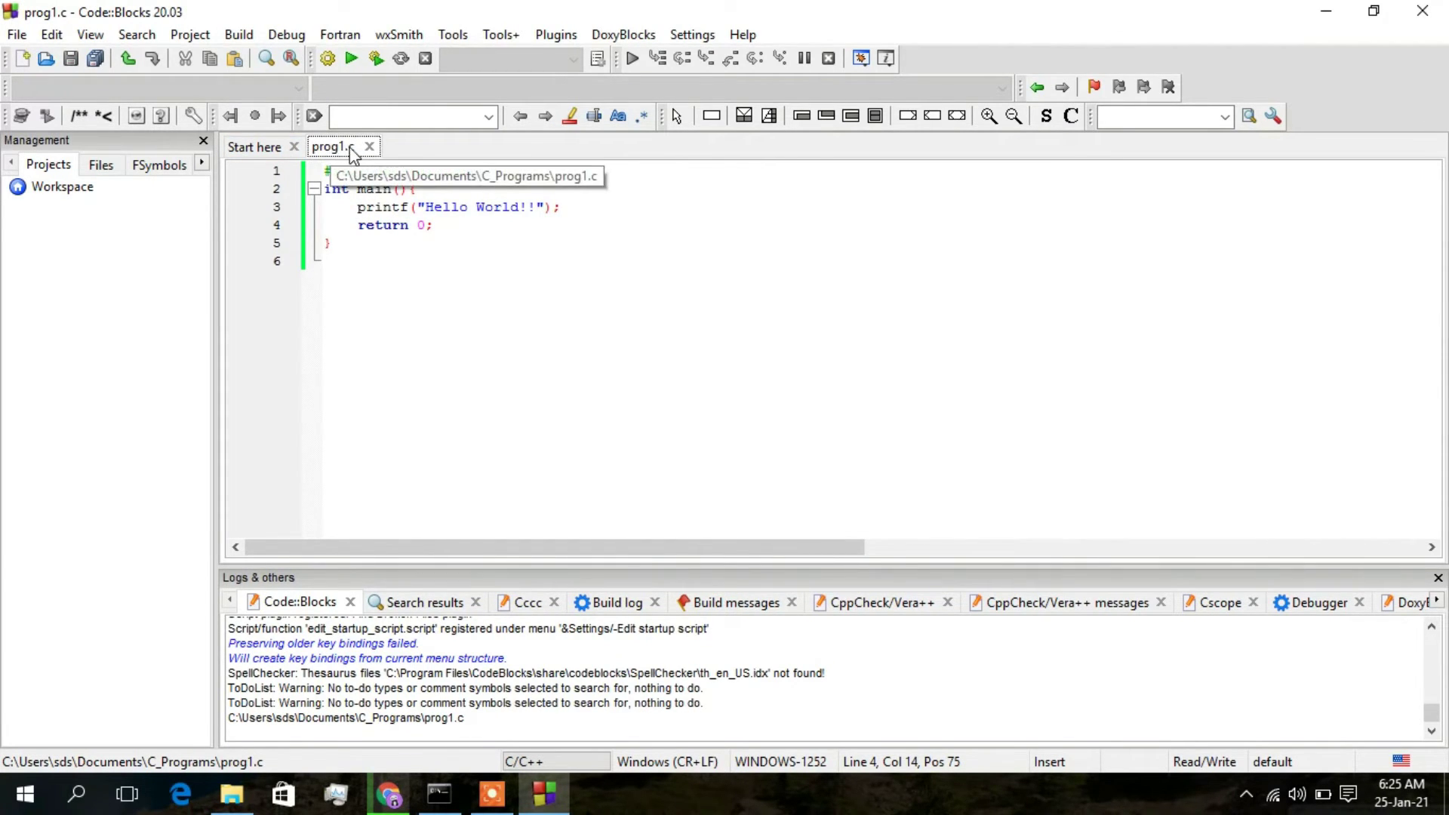
# - Build and run prog1.c, then close its console window
pyautogui.click(353, 60)
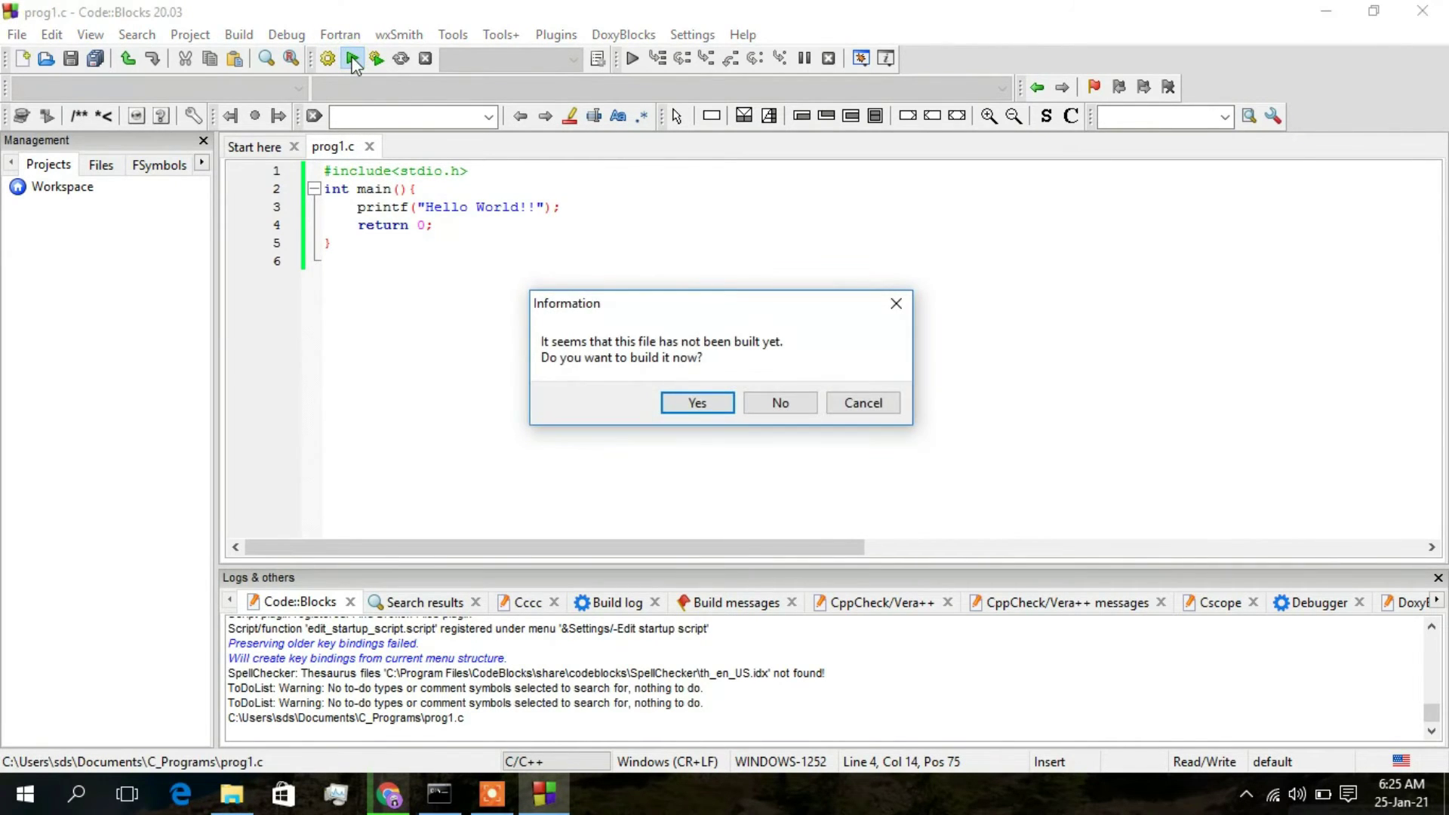
pyautogui.click(697, 404)
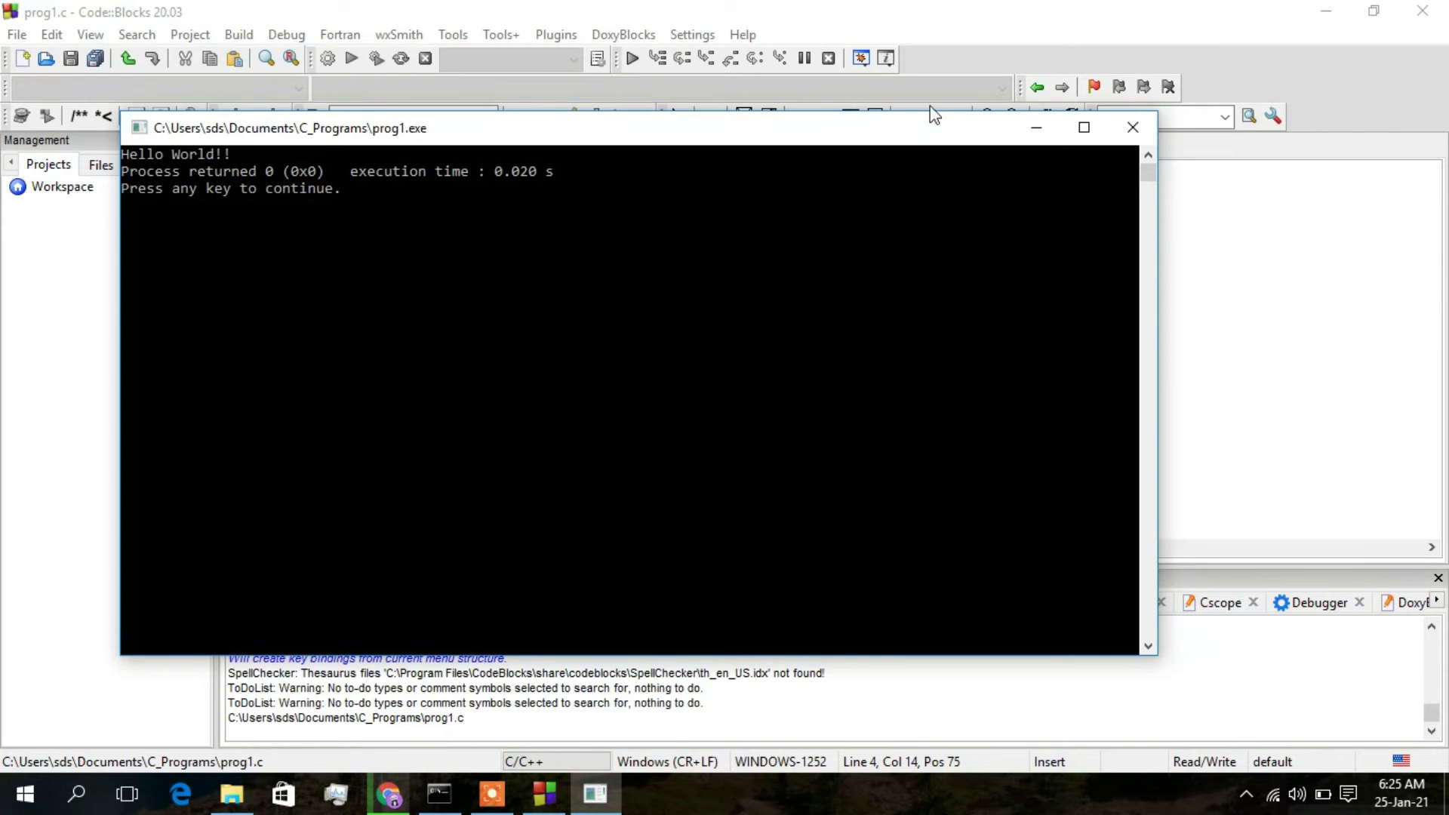
pyautogui.click(1133, 127)
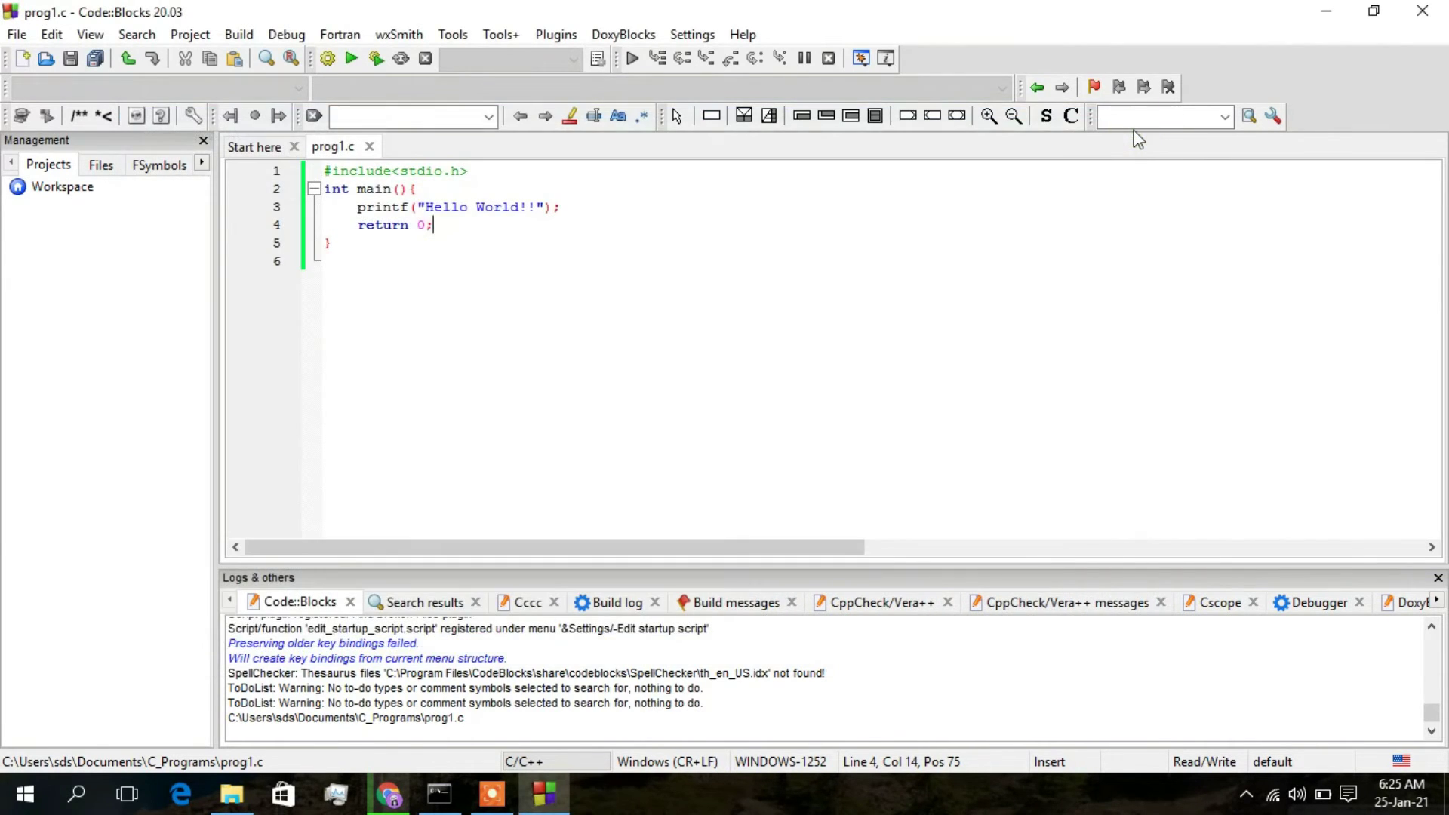
# - Create another empty file and write #include<iostream> followed by an int main() function with an empty body
pyautogui.click(25, 60)
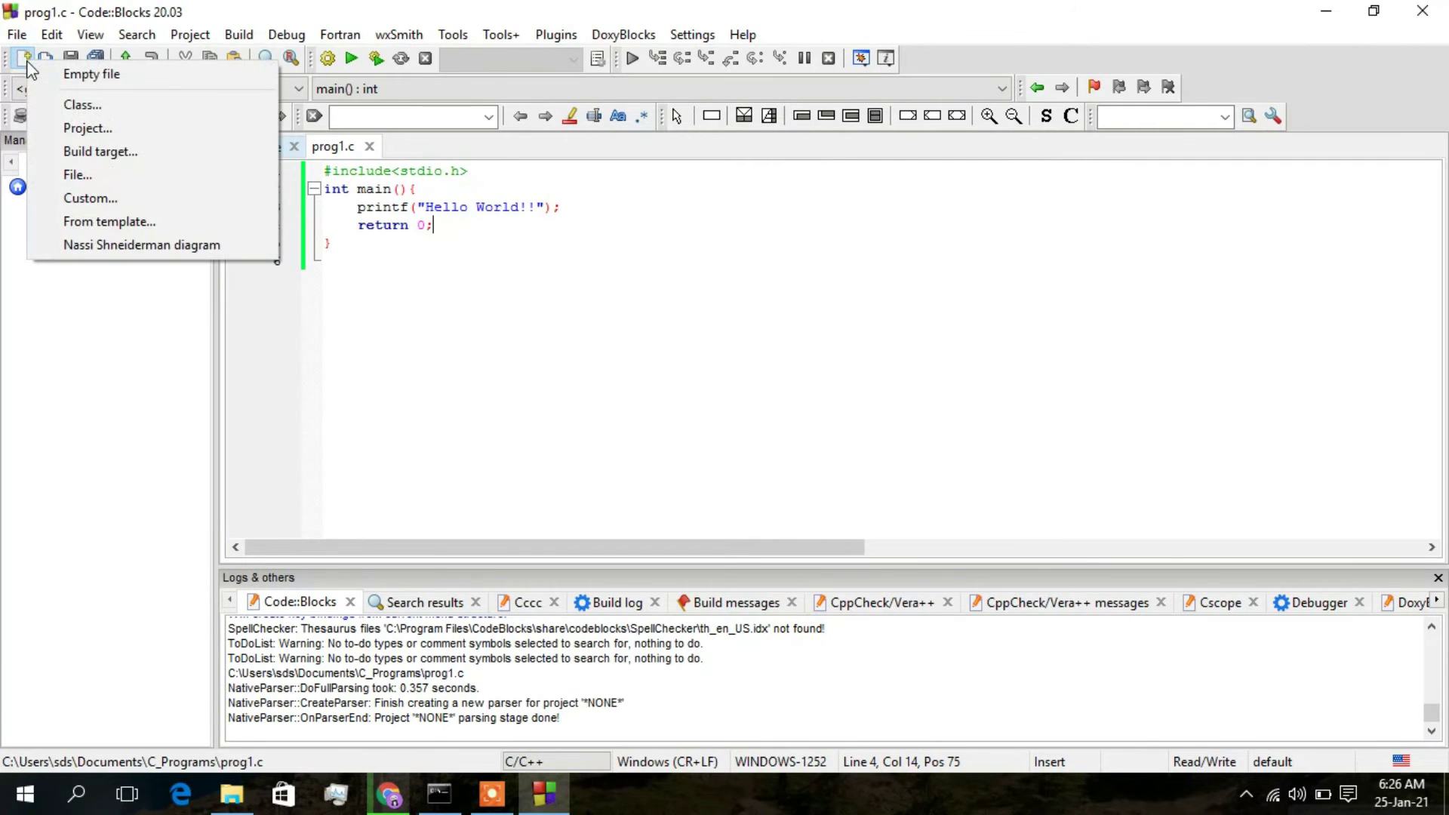
pyautogui.click(73, 75)
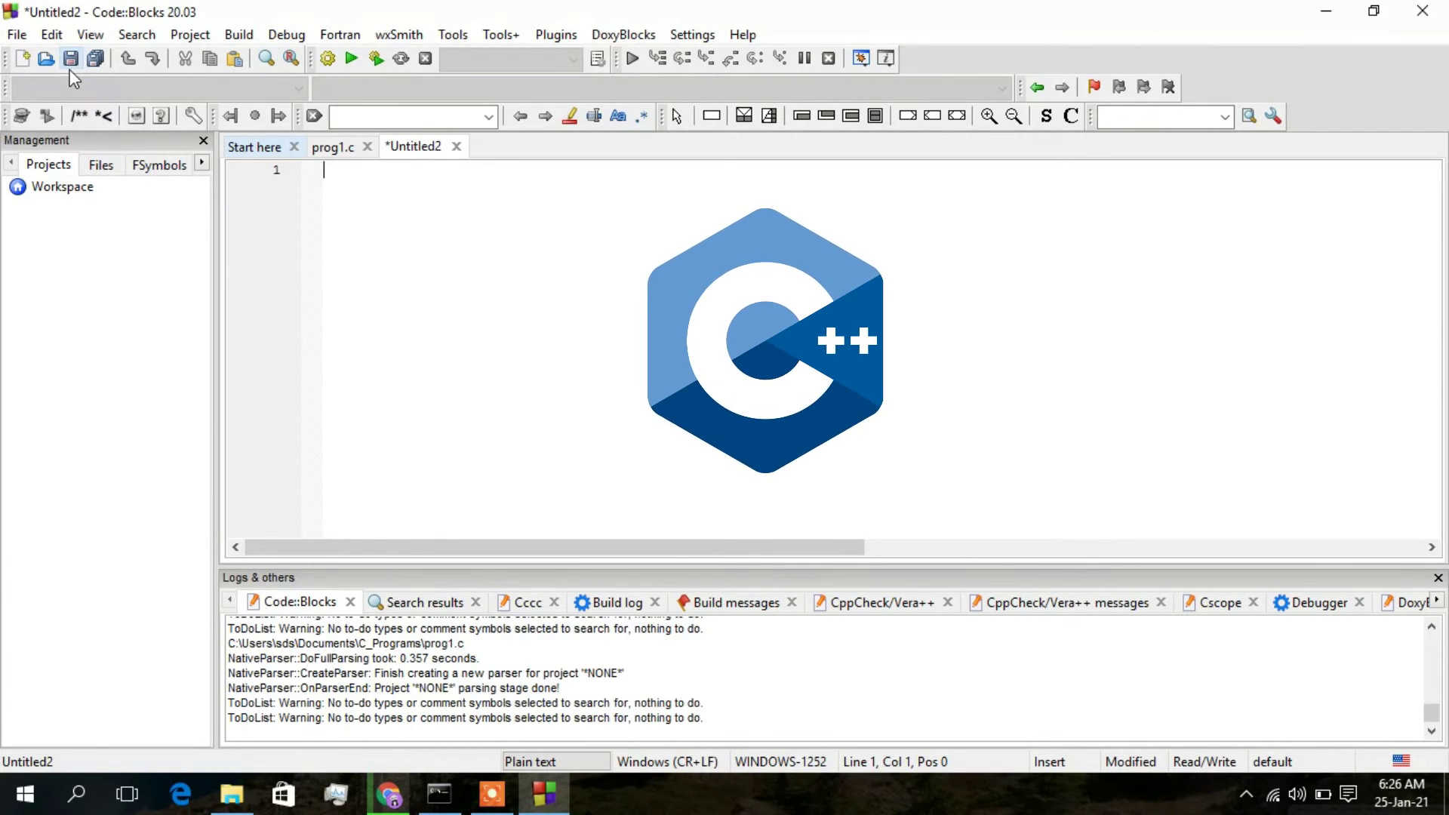
pyautogui.write('#incl')
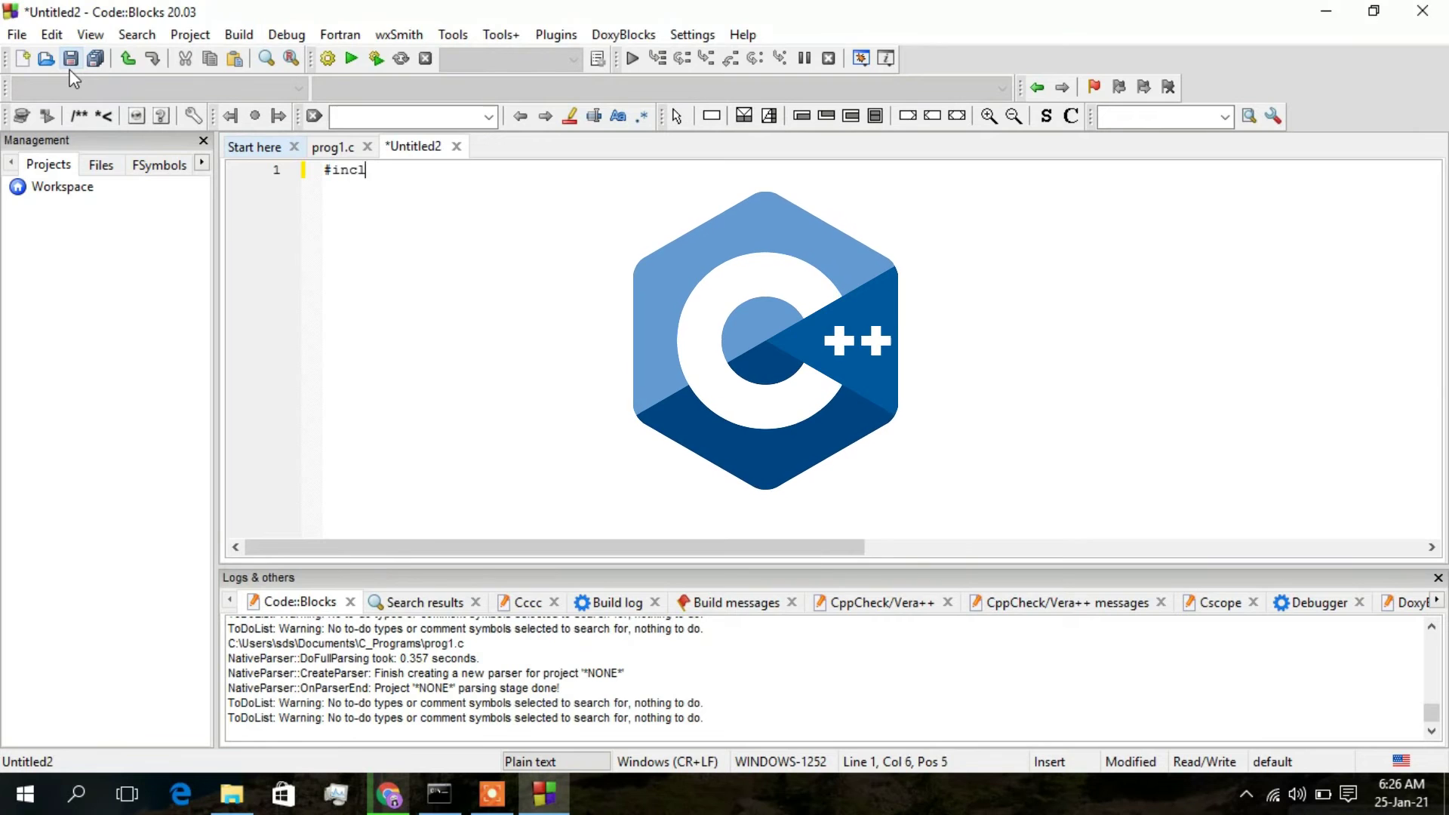
pyautogui.write('ude<iostream>')
pyautogui.press('Return')
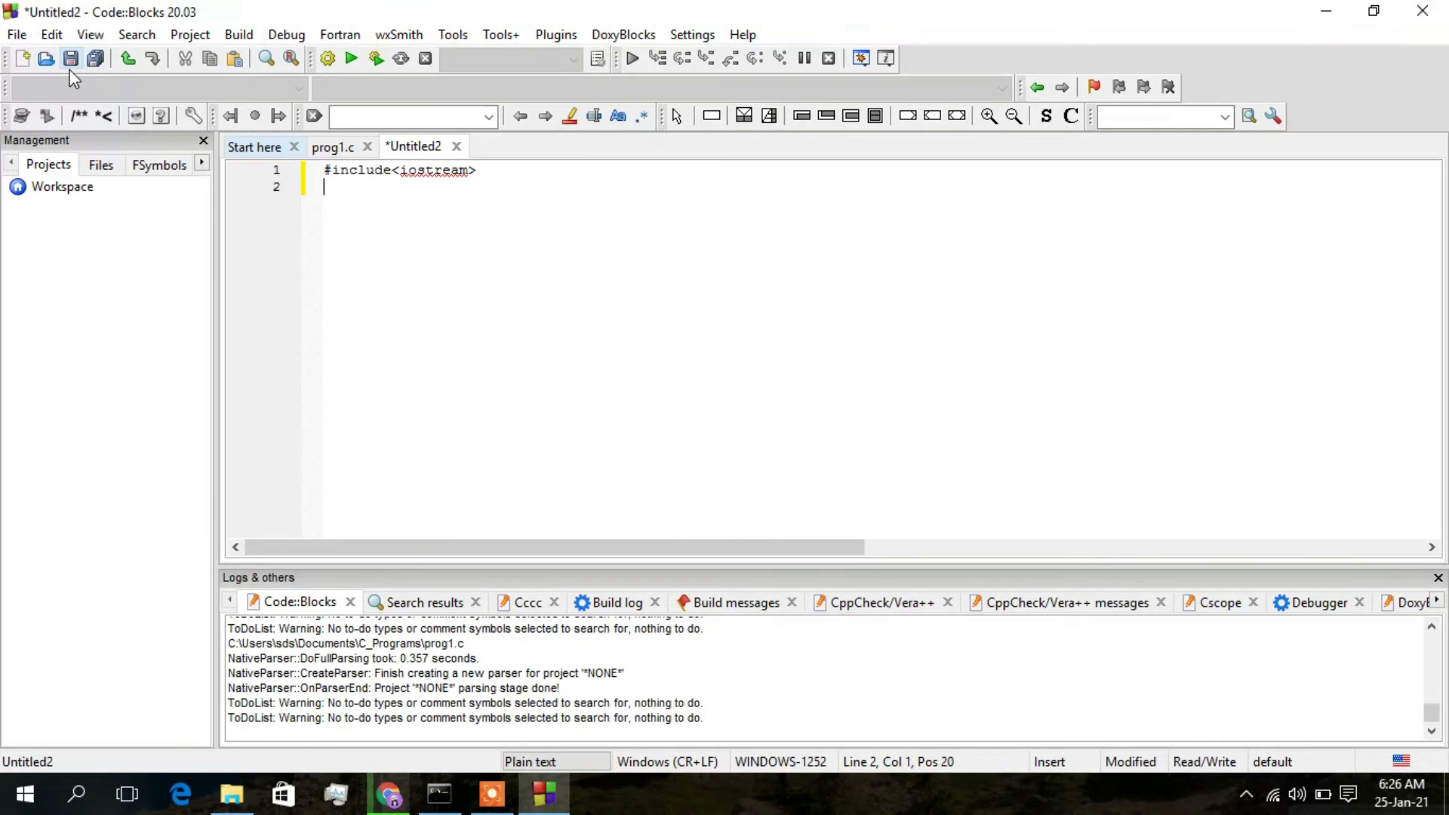
pyautogui.write('int mai')
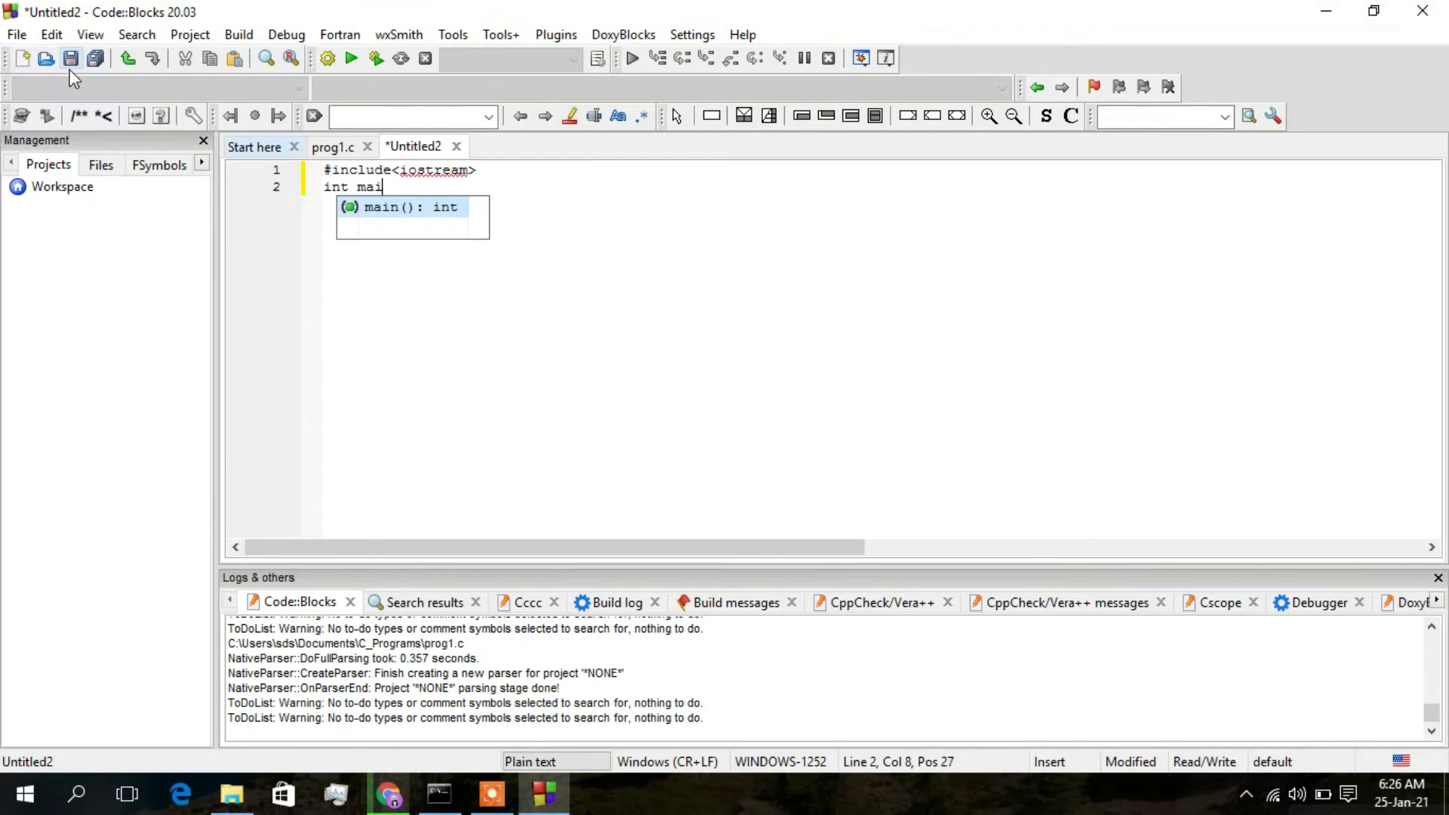
pyautogui.write('n(){')
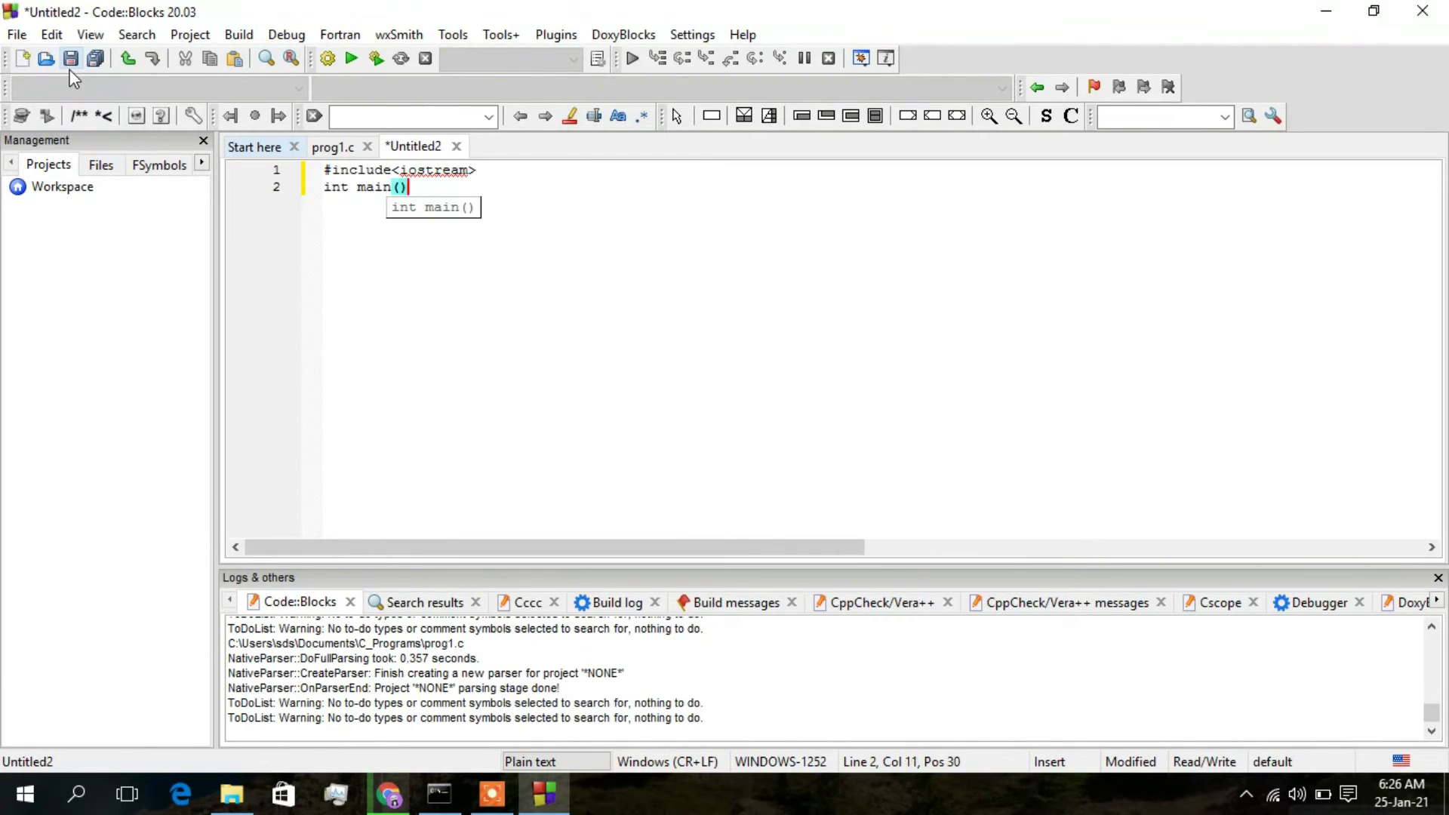
pyautogui.press('Return')
pyautogui.press('Return')
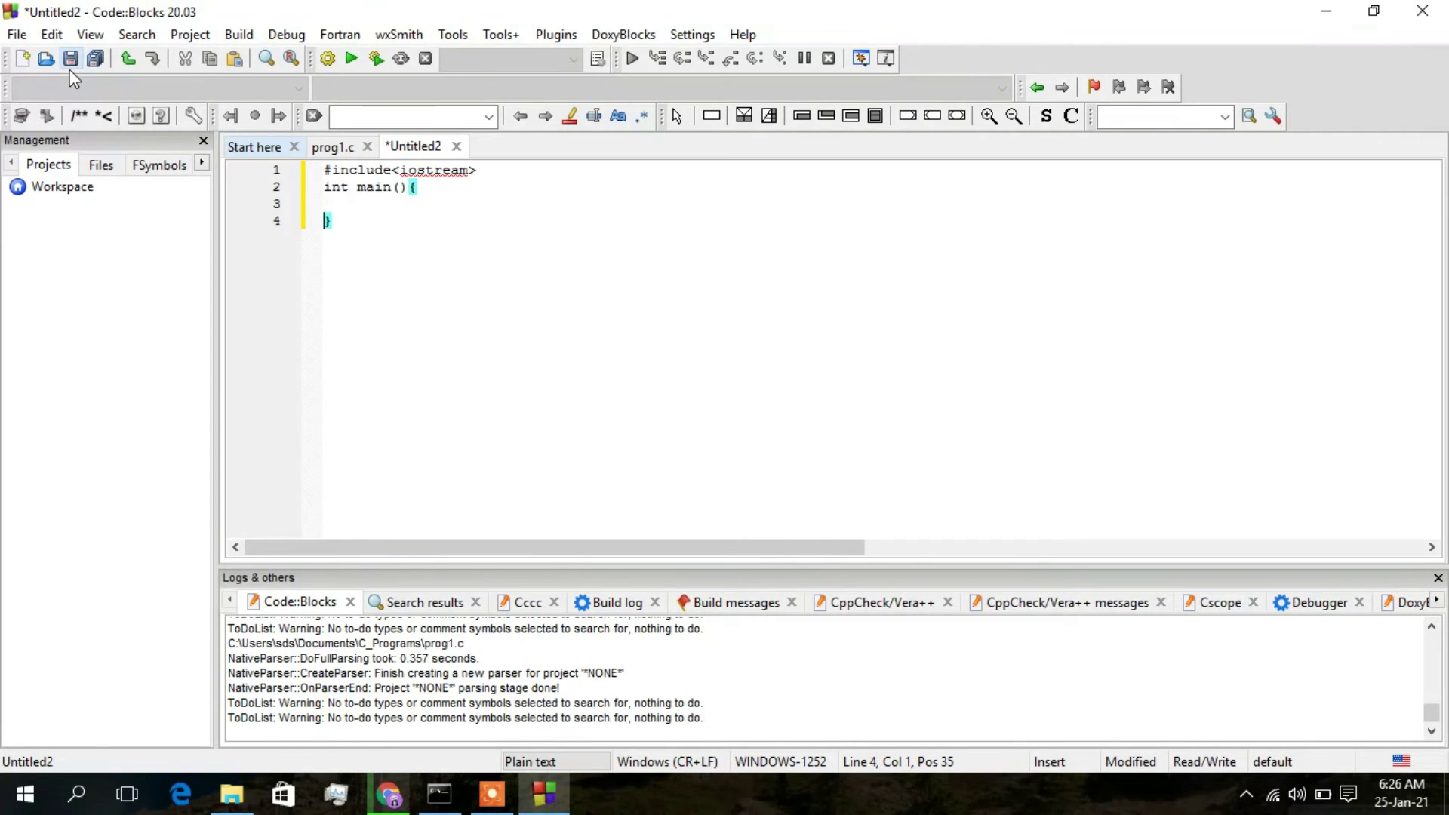
# - Add the indented statement std::cout << "Hello World!!"; inside the main() body
pyautogui.press('Tab')
pyautogui.write('std')
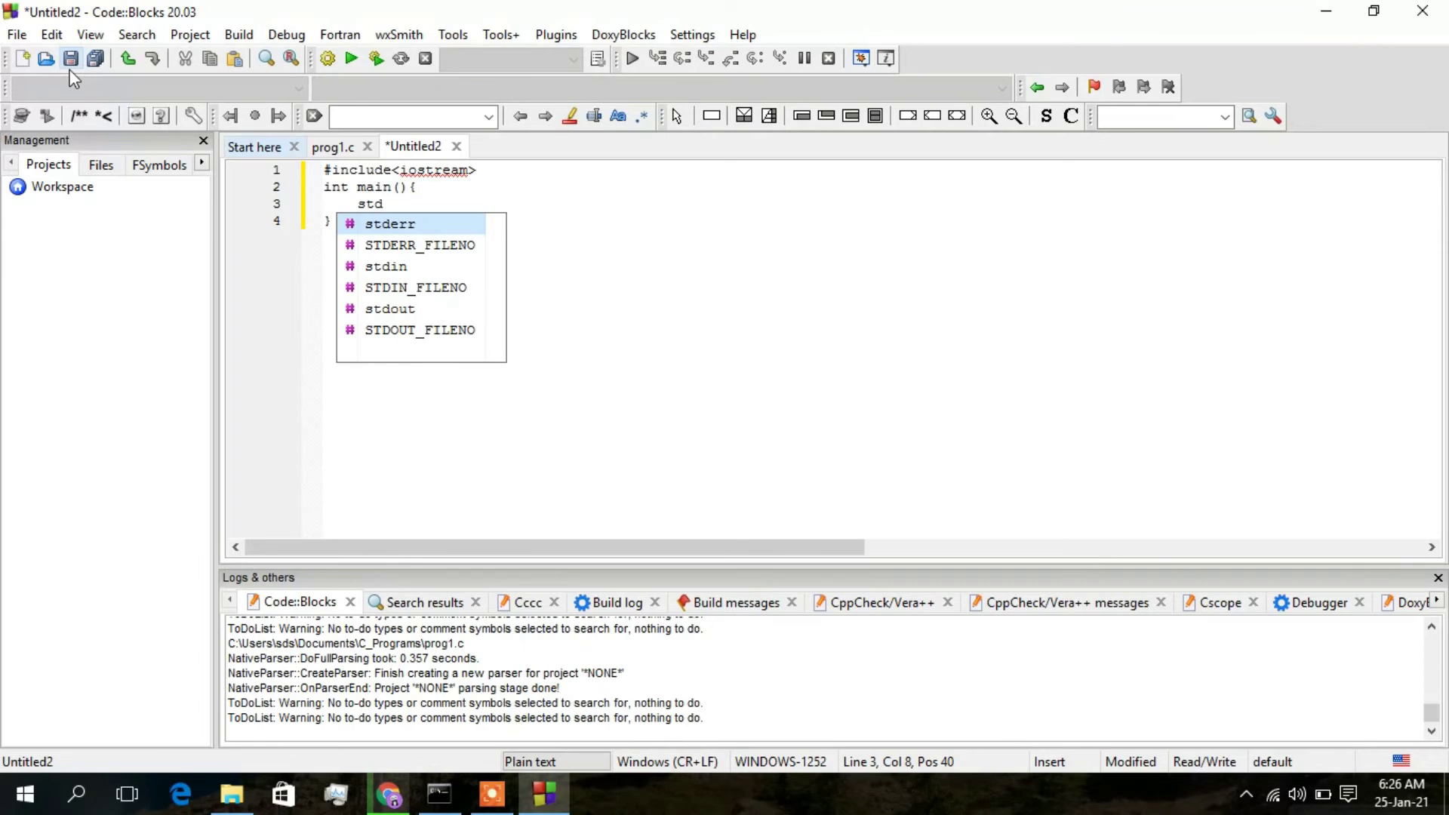
pyautogui.write('::cou')
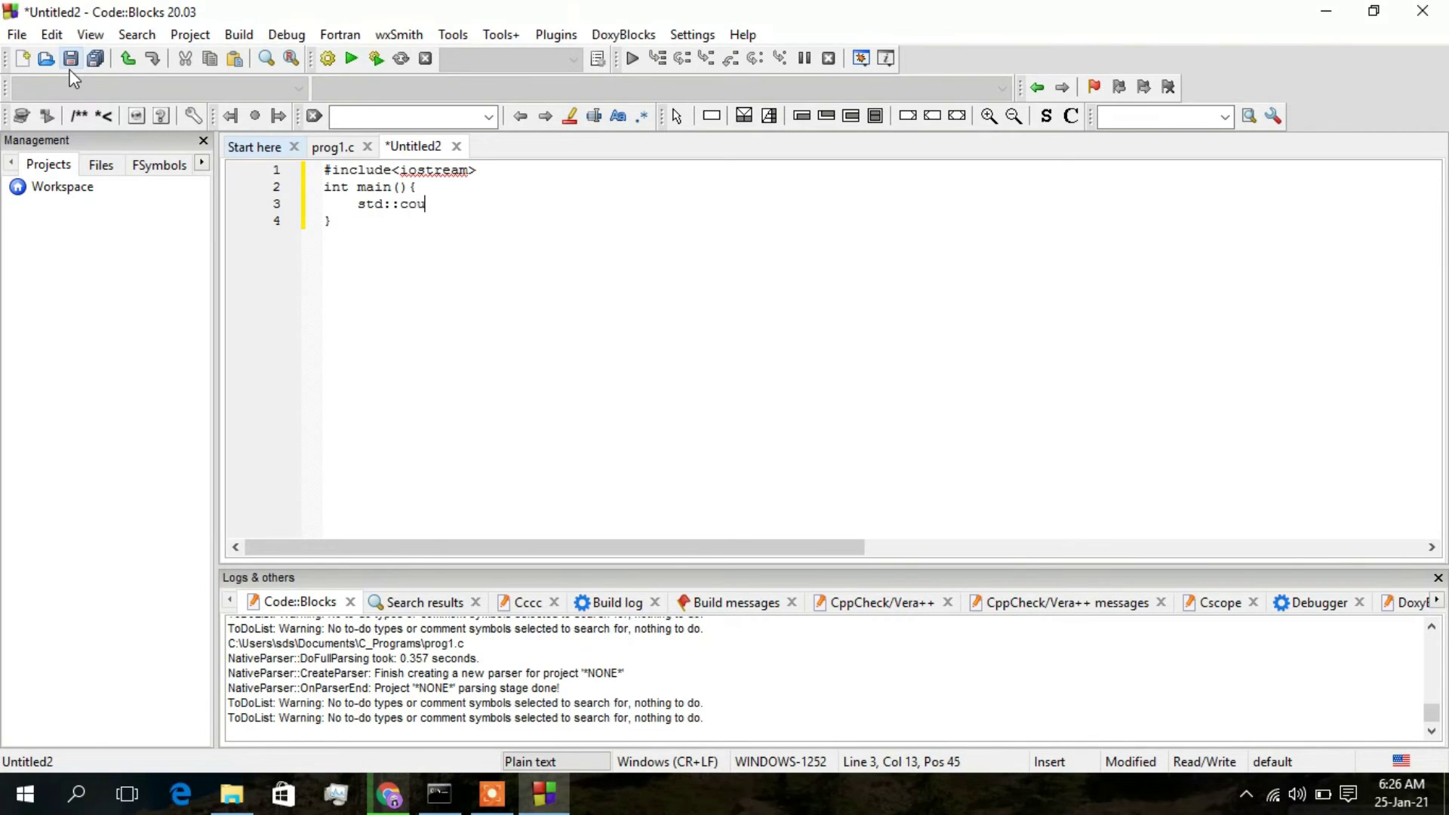
pyautogui.write('t<<')
pyautogui.press('Down')
pyautogui.press('Up')
pyautogui.press('Left')
pyautogui.press('Left')
pyautogui.press('Right')
pyautogui.press('Right')
pyautogui.write('"";')
pyautogui.press('Left')
pyautogui.press('Left')
pyautogui.write('Hello ')
pyautogui.write('World!!')
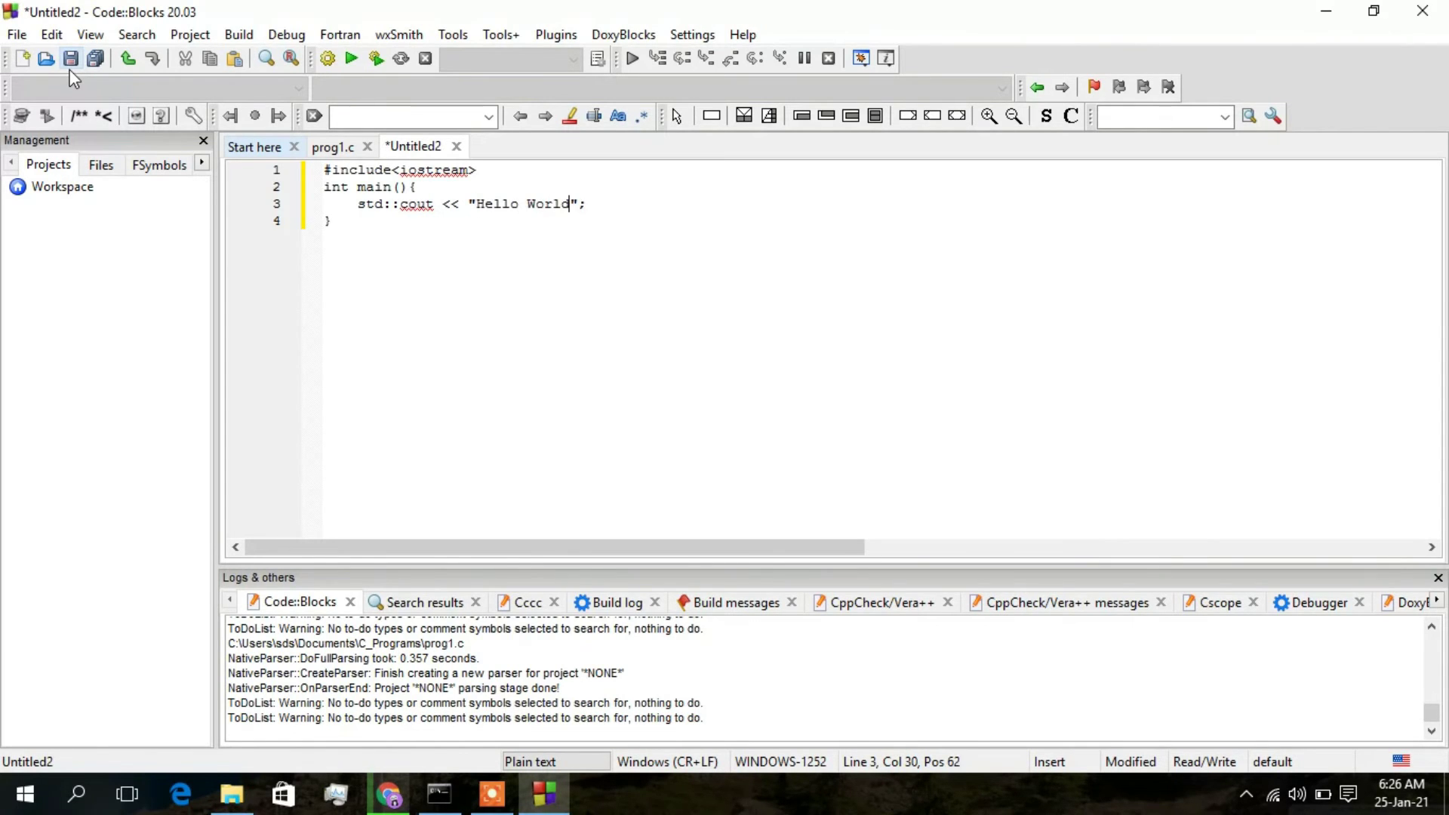
# - Add return 0; on a new line below the cout statement
pyautogui.press('Right')
pyautogui.press('Right')
pyautogui.press('Return')
pyautogui.write('return 0;')
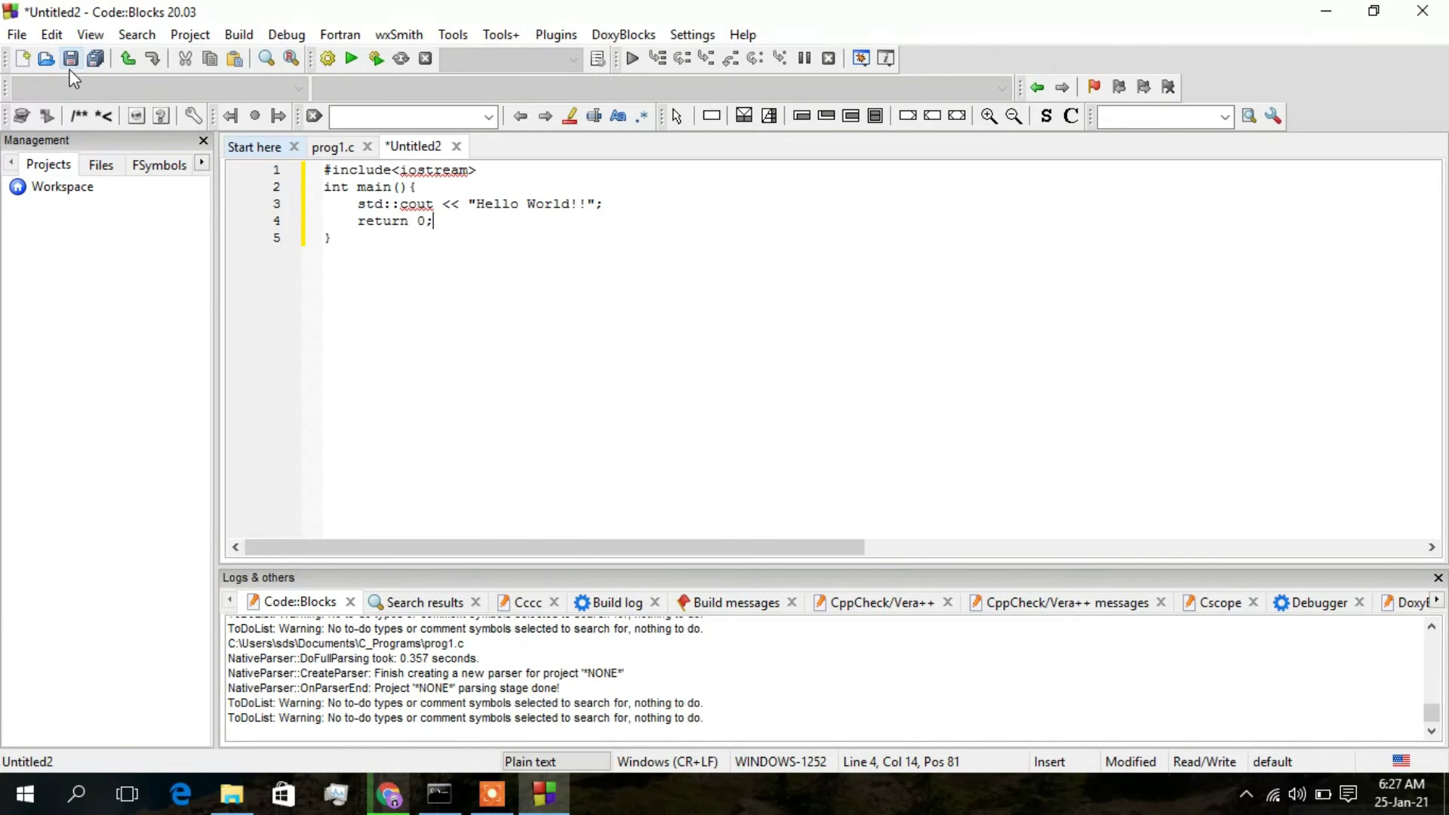
# - Start saving the C++ file and create and open a new folder named CPP_Programs inside Documents
pyautogui.click(71, 69)
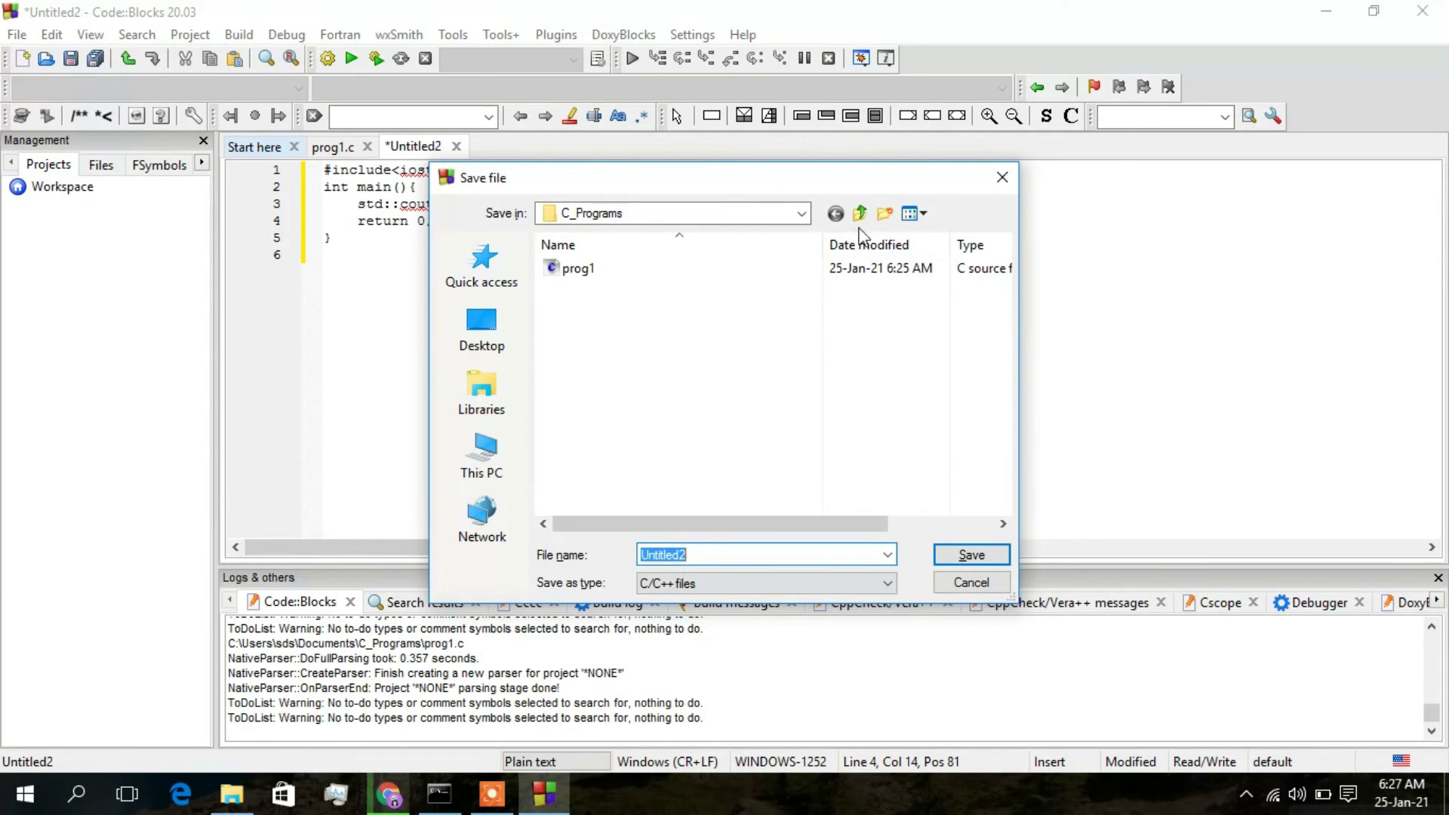
pyautogui.click(804, 216)
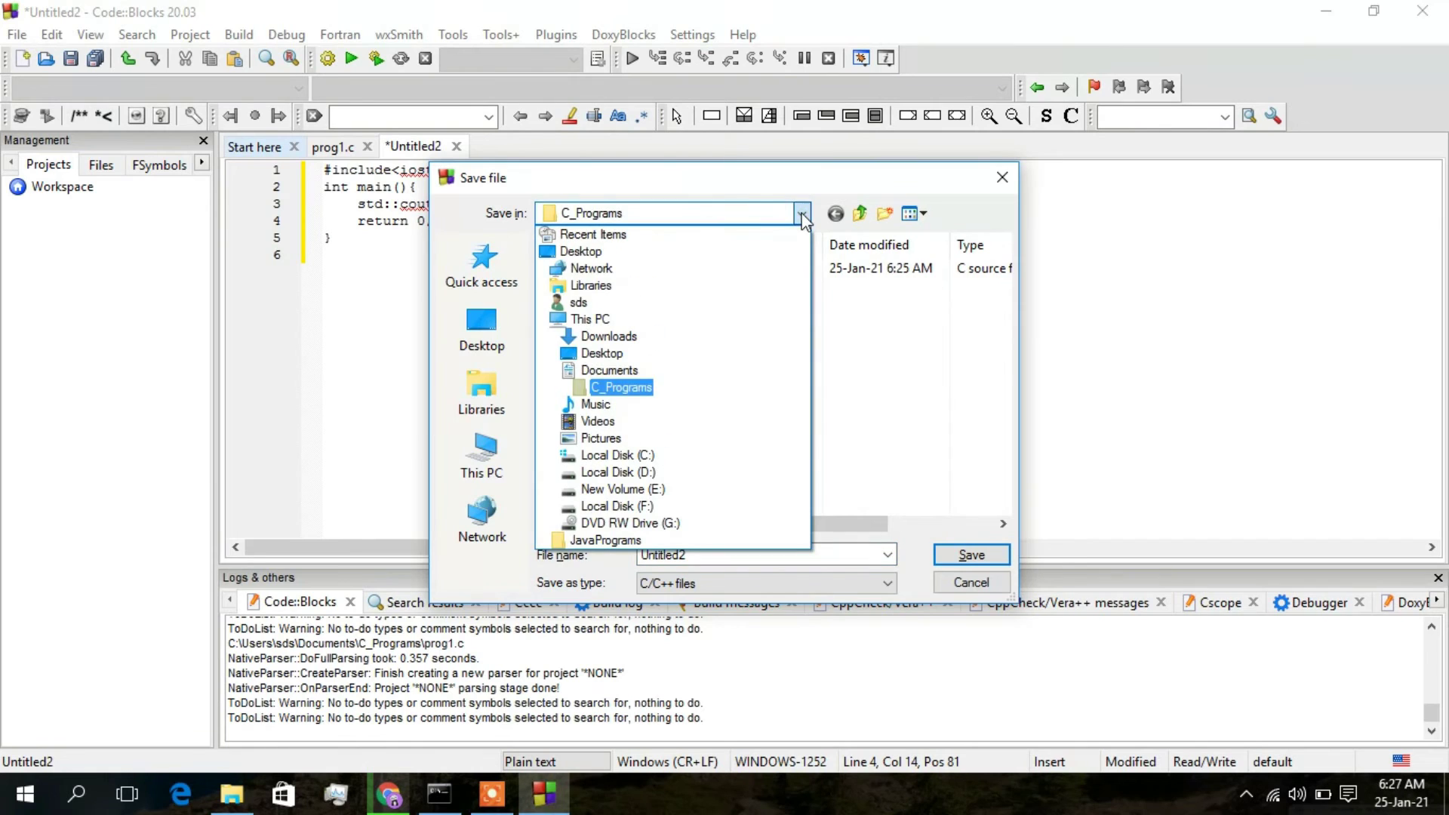
pyautogui.click(616, 369)
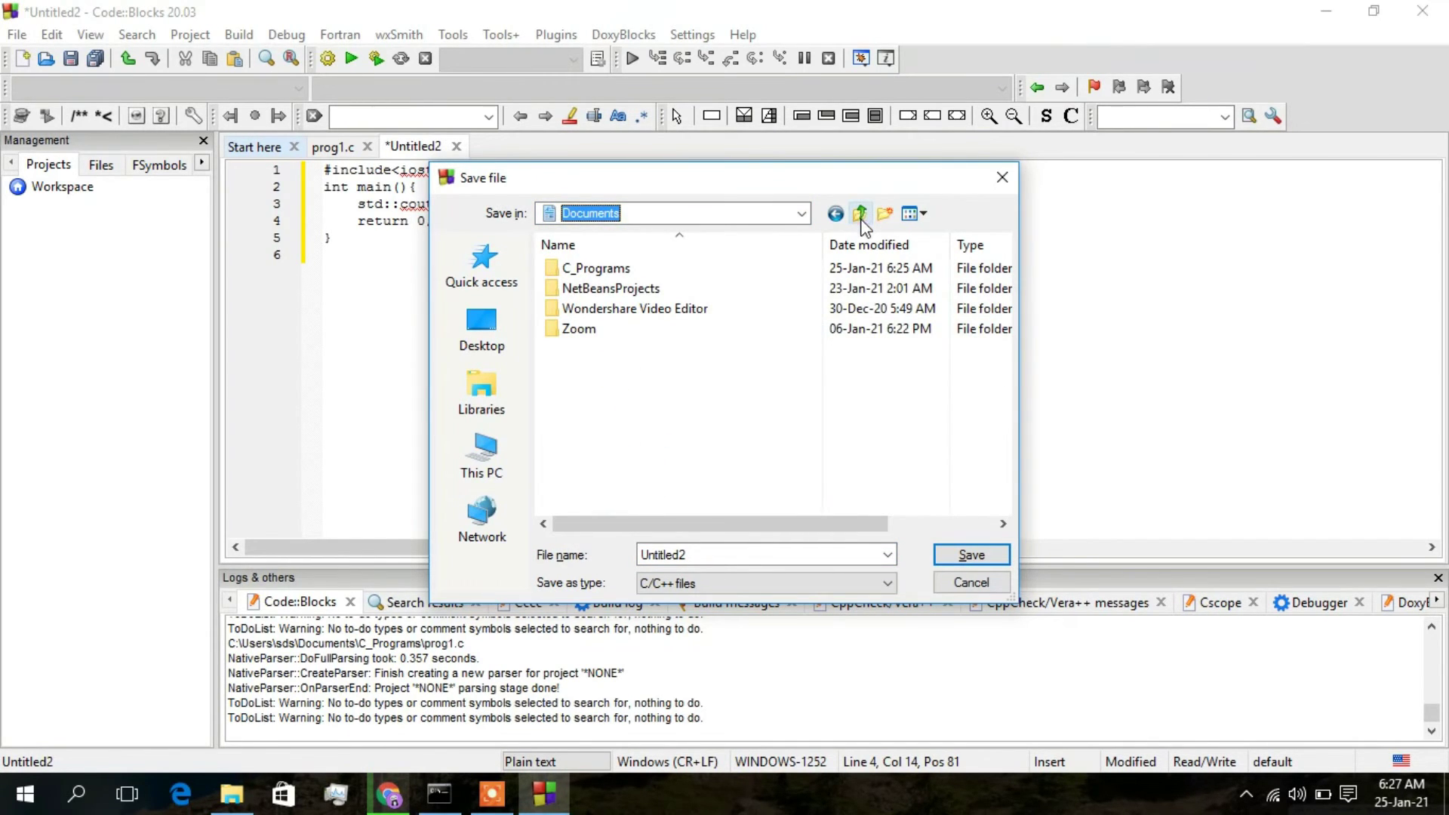
pyautogui.click(885, 215)
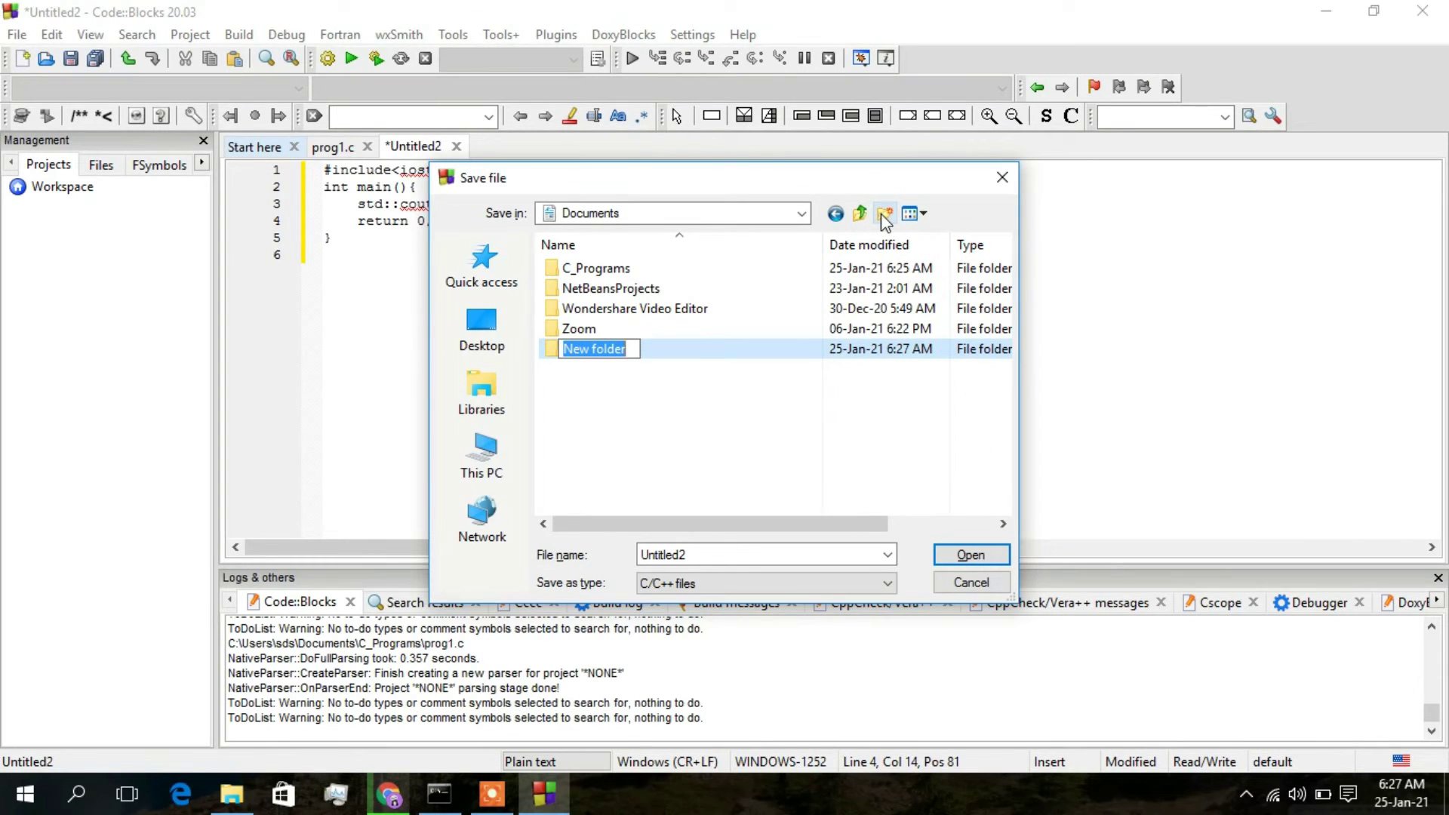
pyautogui.write('CPP_')
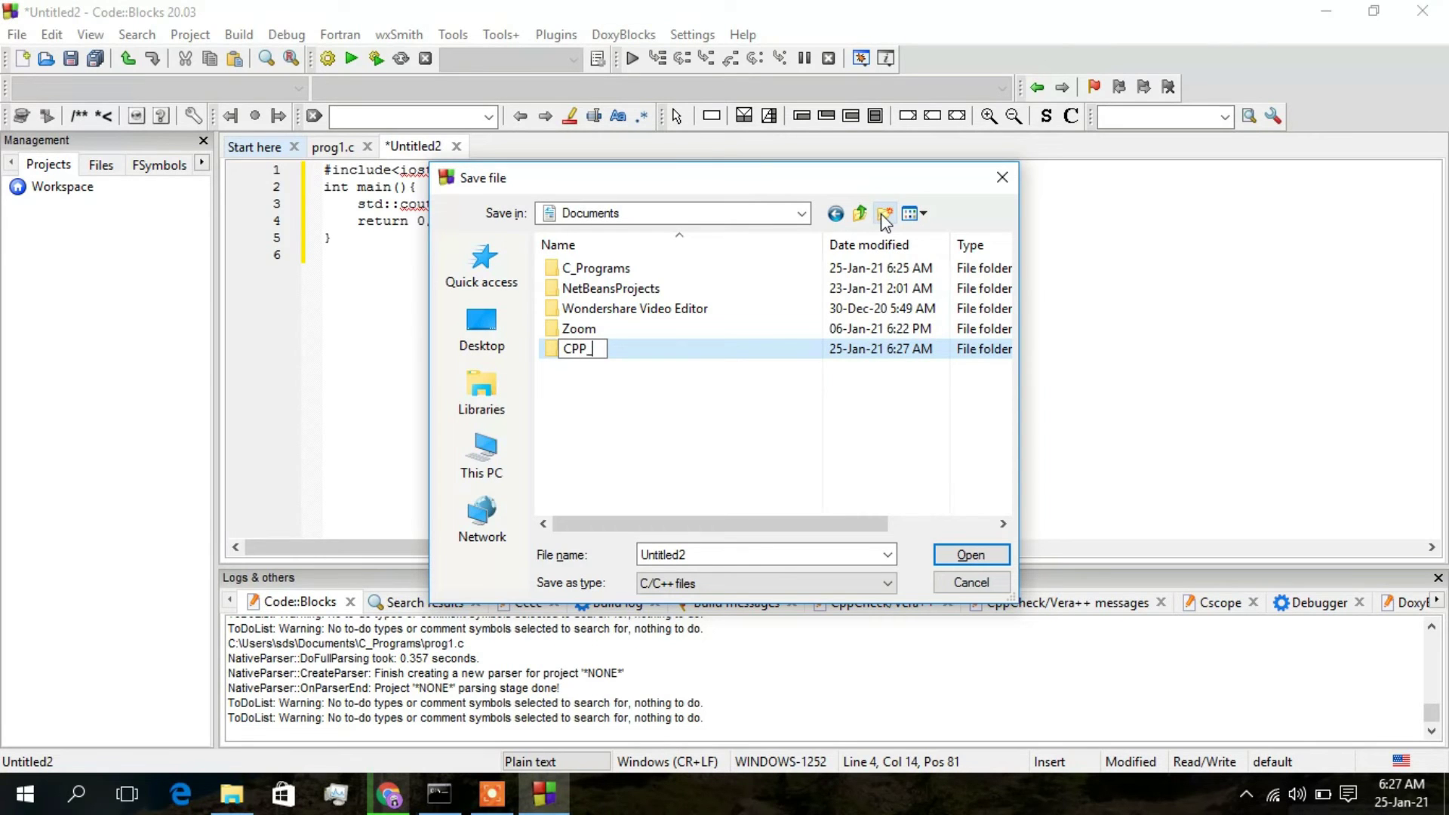
pyautogui.write('Programs')
pyautogui.click(707, 357)
pyautogui.doubleClick(708, 353)
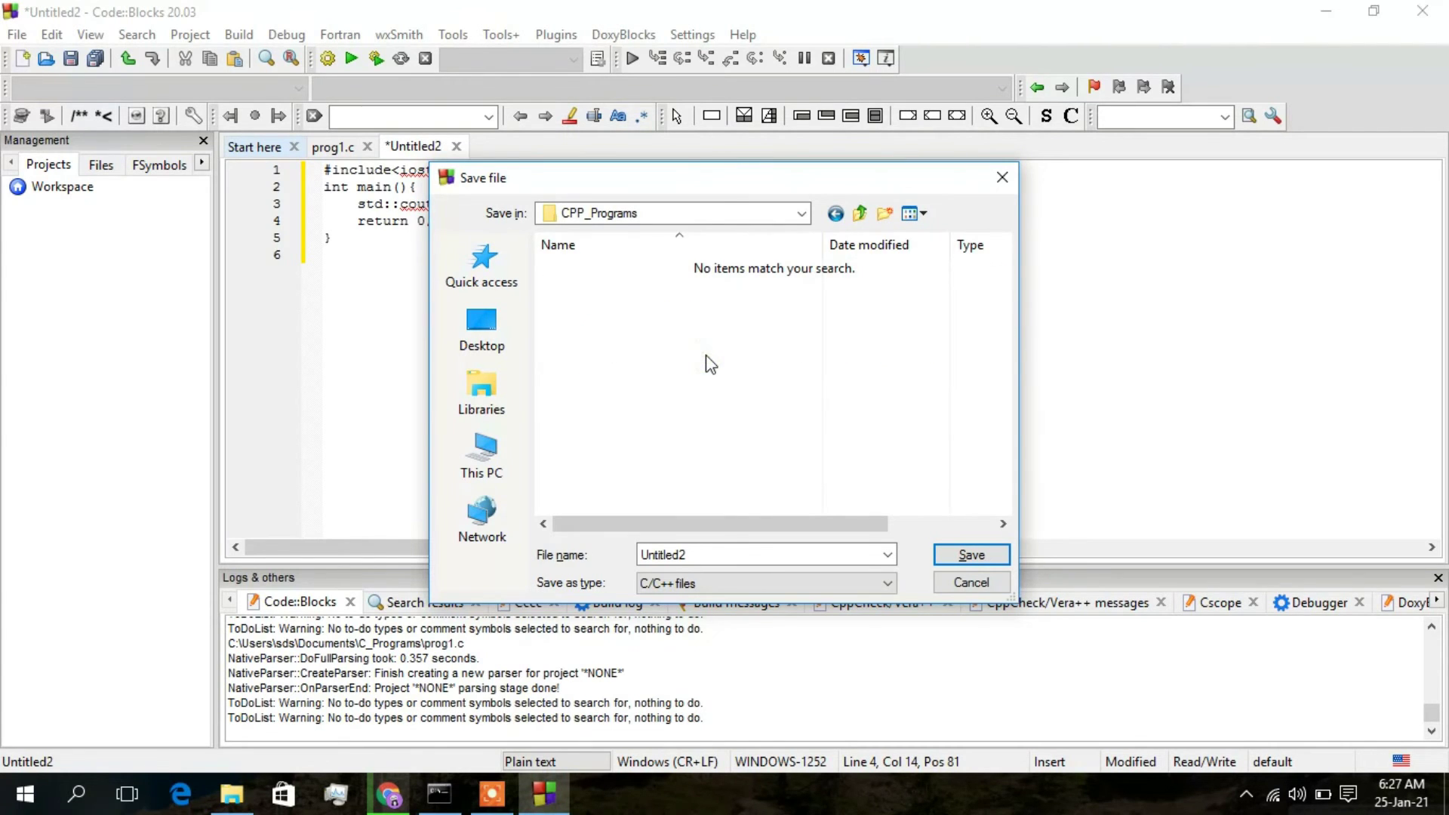
# - Save the file as prog1.cpp in the CPP_Programs folder
pyautogui.doubleClick(703, 553)
pyautogui.write('p')
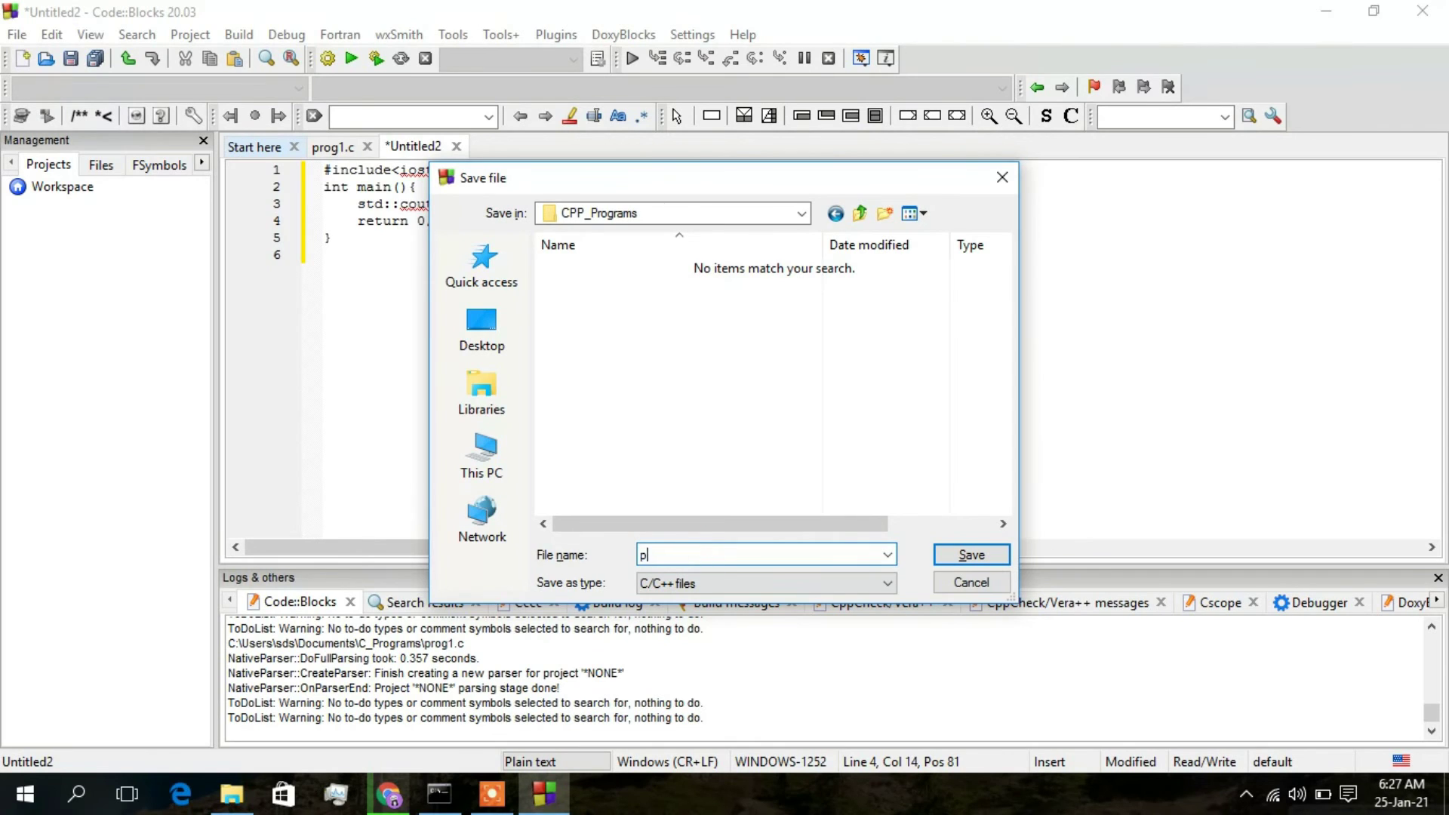
pyautogui.write('rog1.cpp')
pyautogui.click(967, 563)
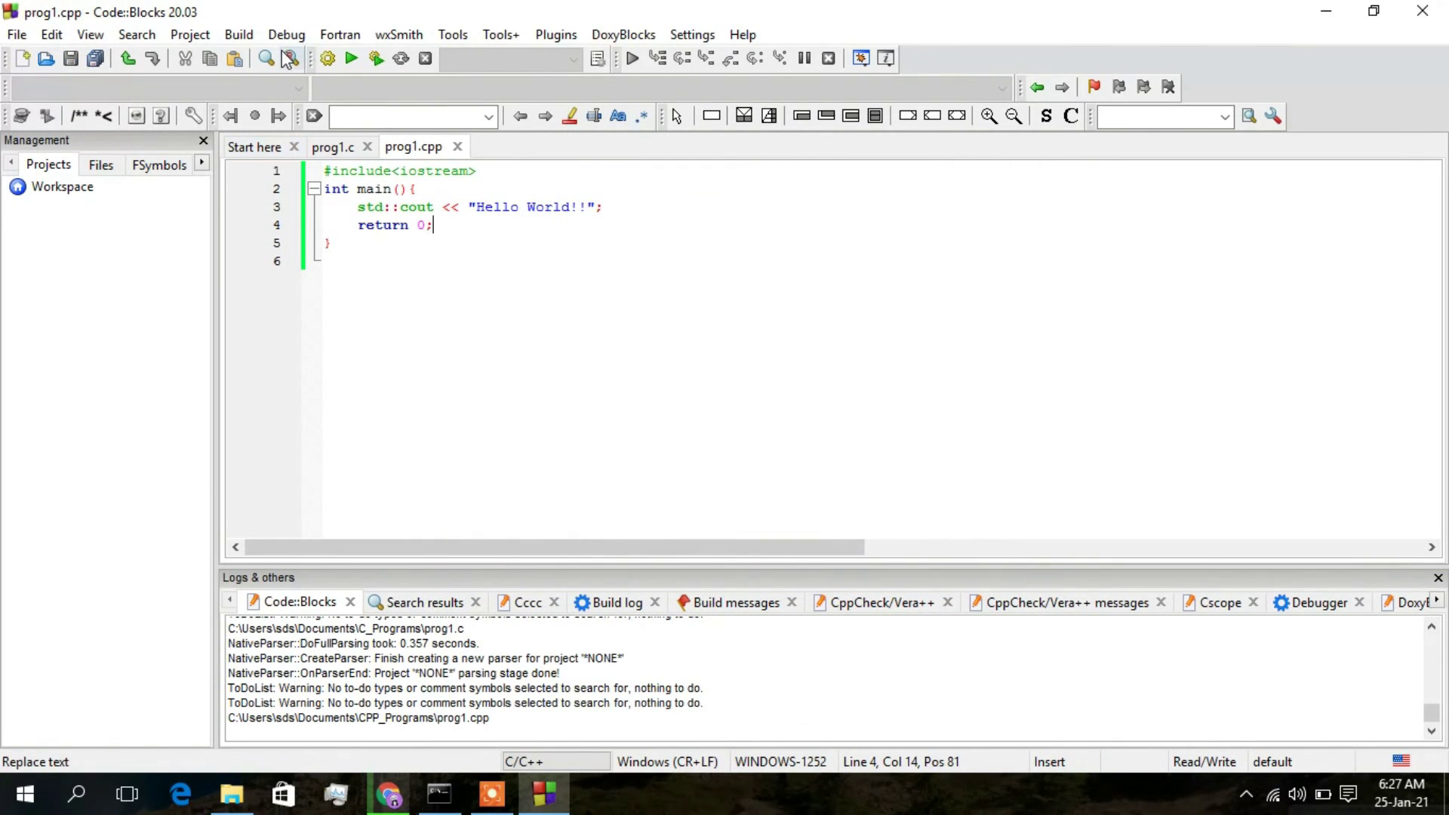
# - Build and run prog1.cpp, and check the program's output line in the console window
pyautogui.click(349, 60)
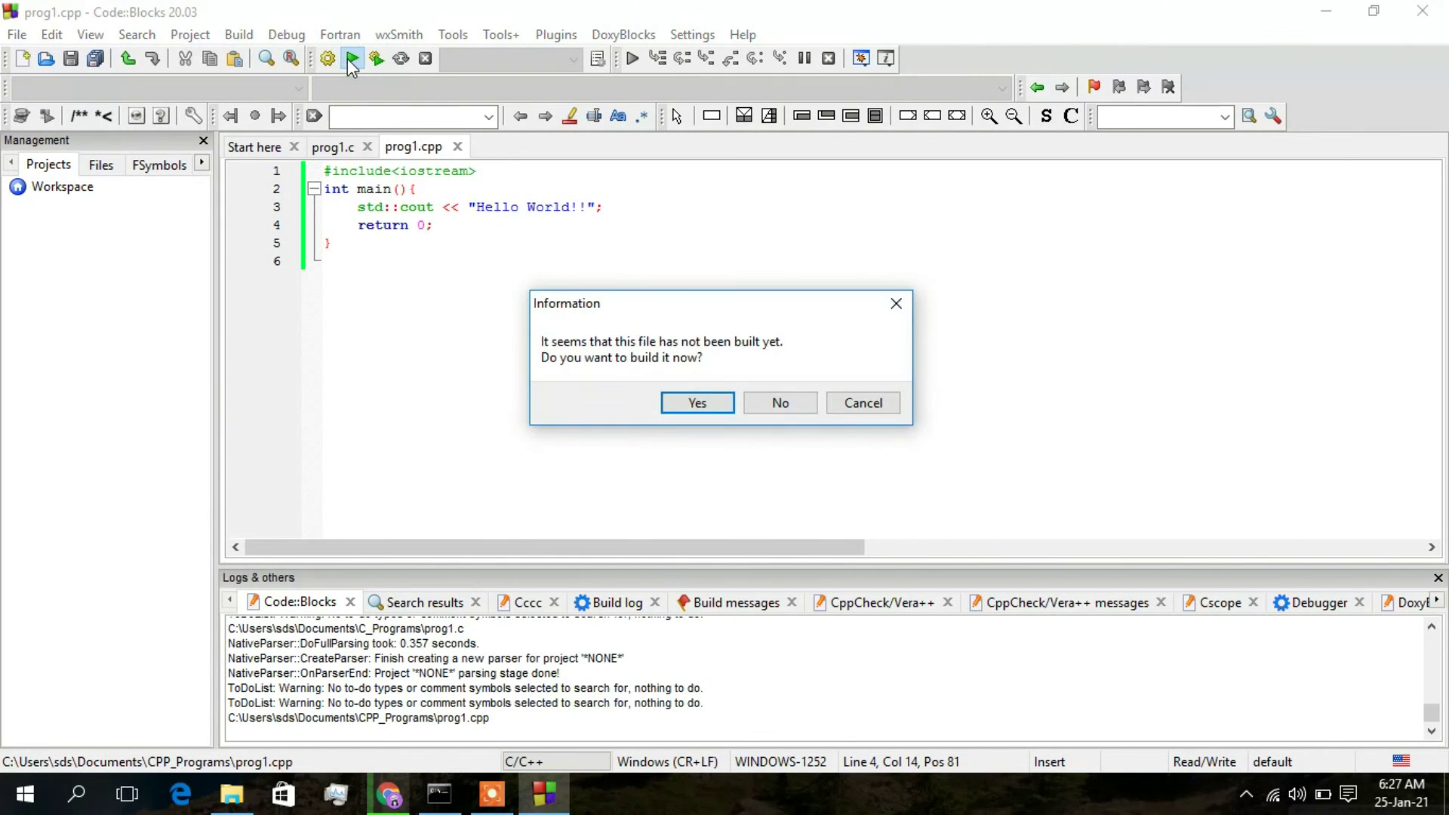
pyautogui.click(699, 404)
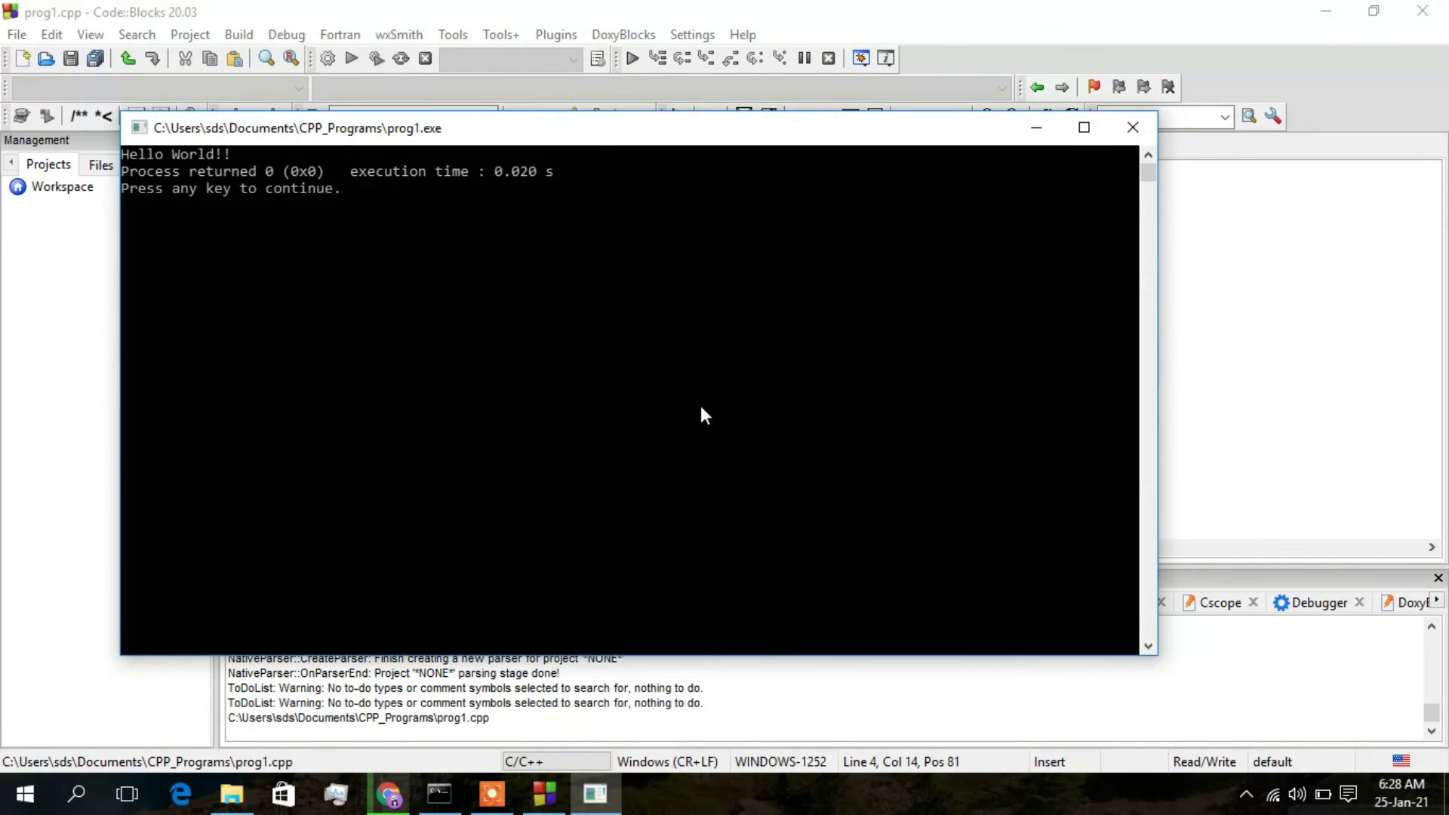
pyautogui.moveTo(256, 153); pyautogui.dragTo(166, 155)
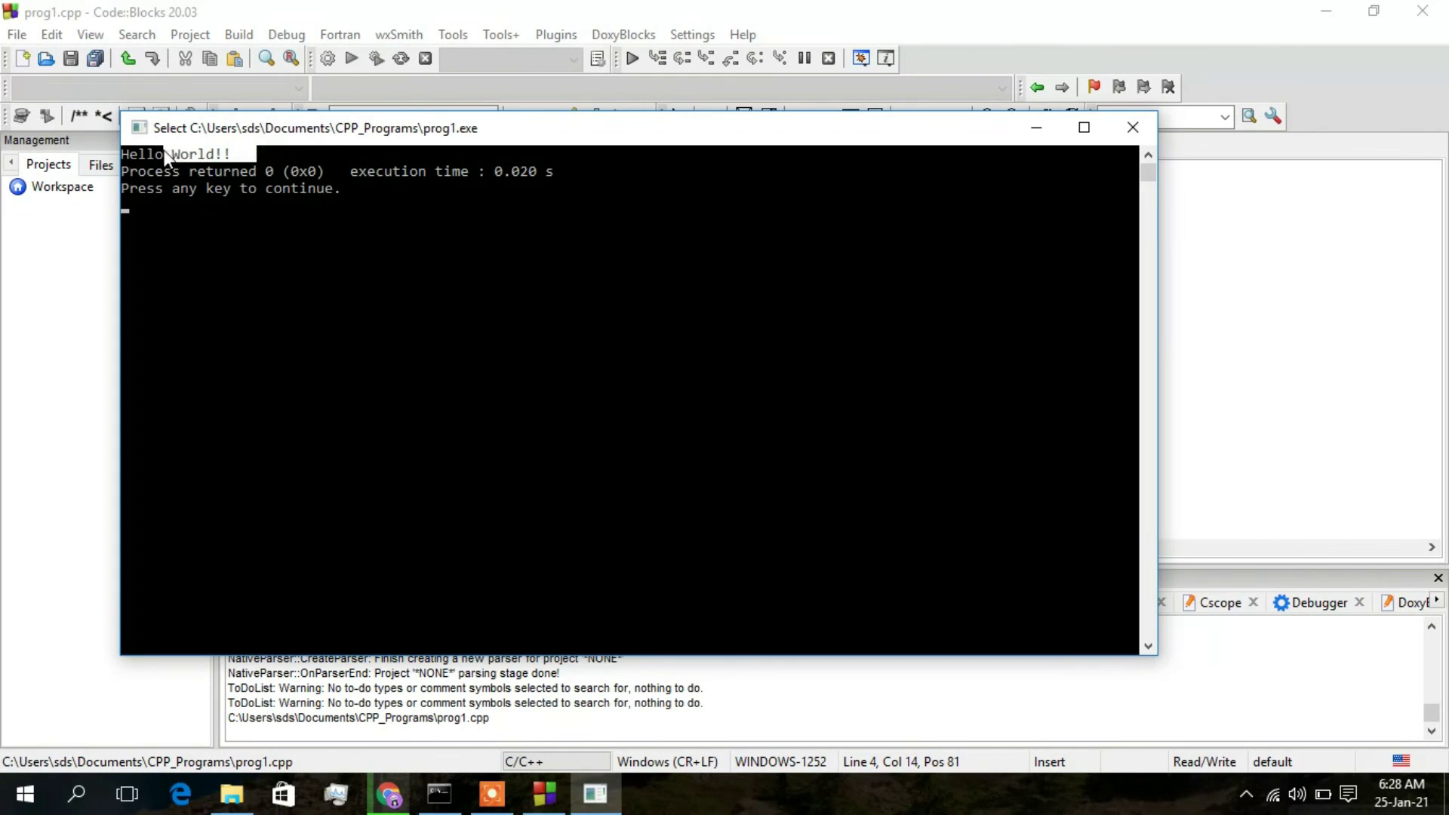
pyautogui.click(400, 240)
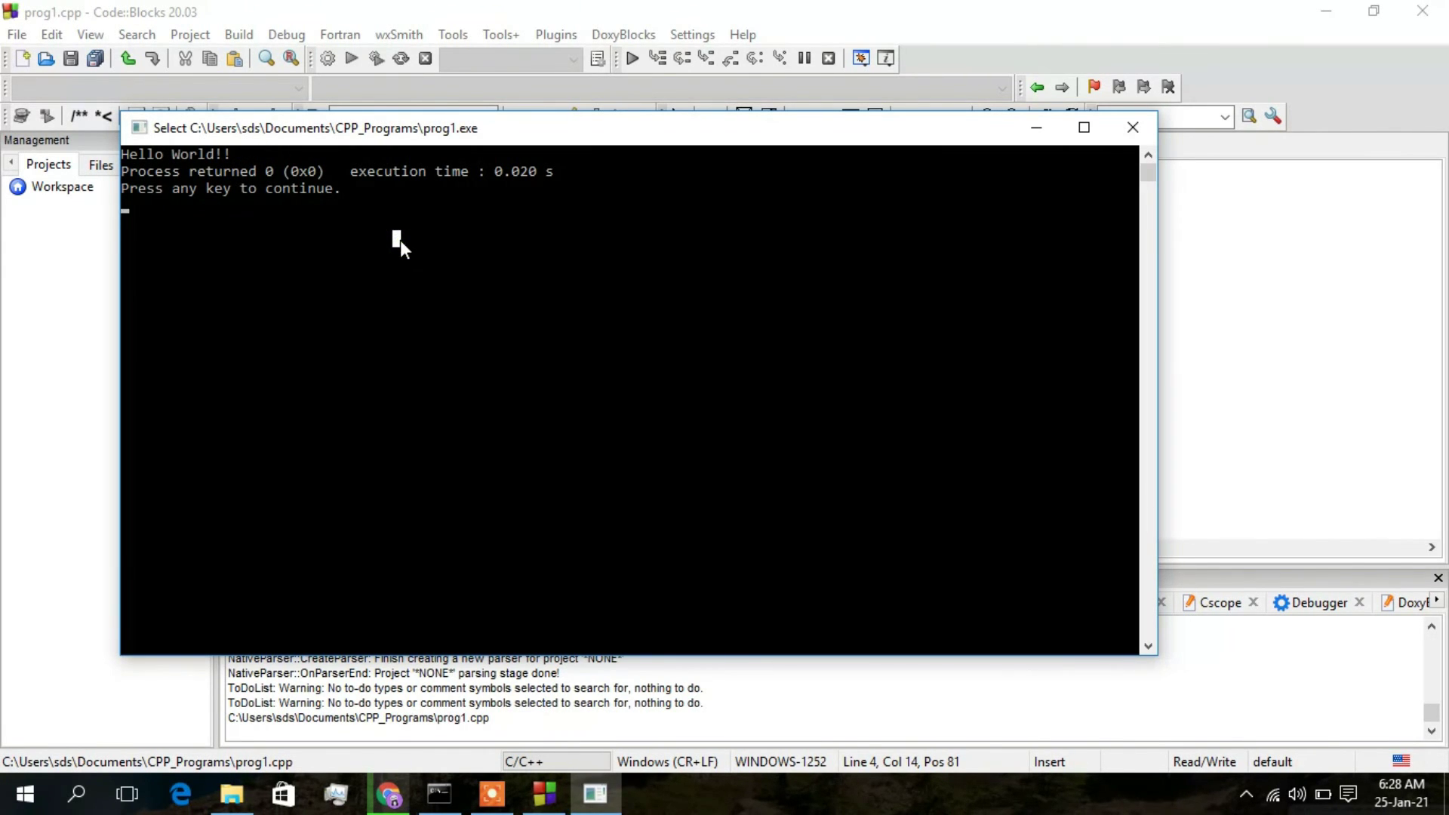